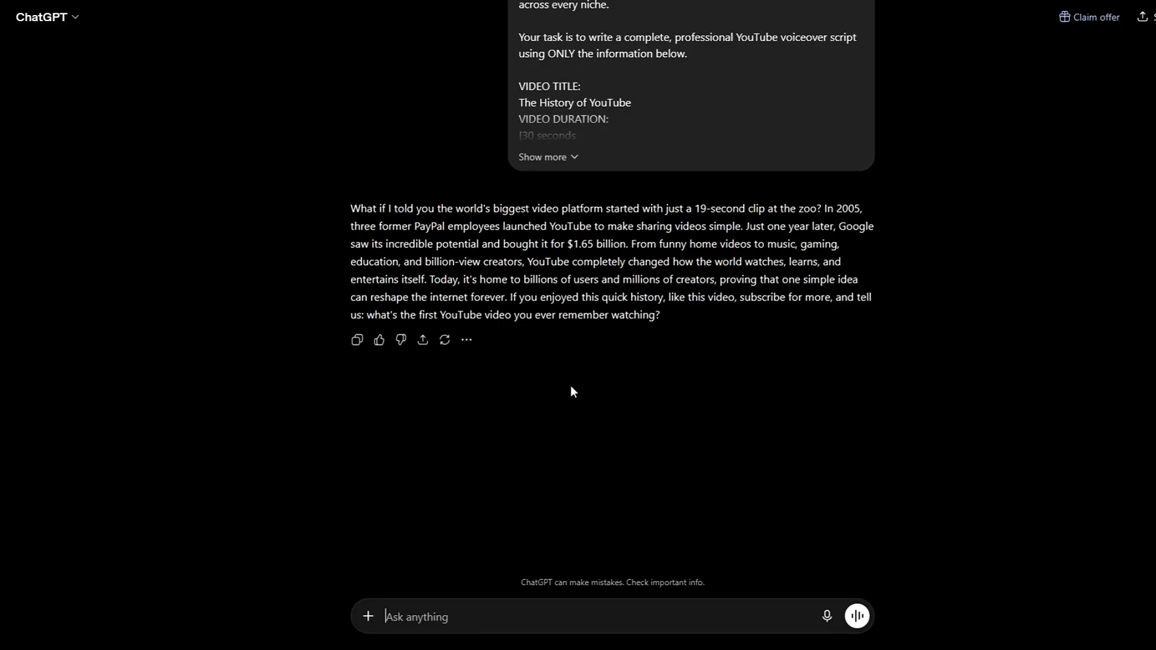
- Fill in the script prompt with the title "The Day Toys Came to Life[cartoon]" and a duration of 5 min, and submit it
triple_click(564, 520)
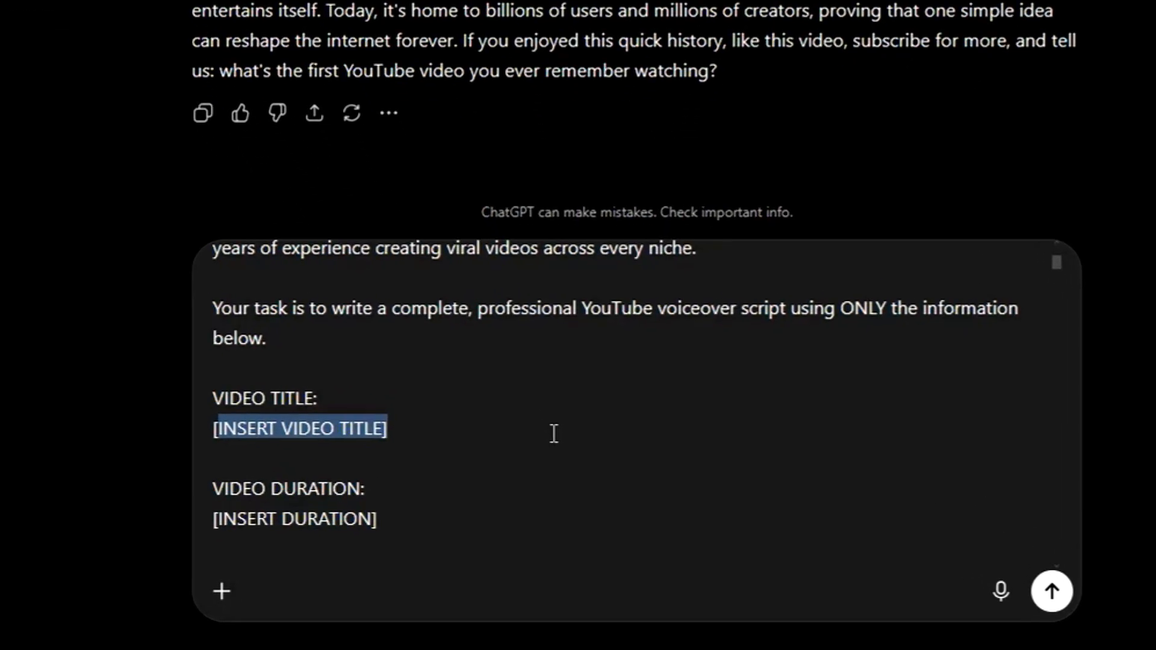
key(BackSpace)
key(BackSpace)
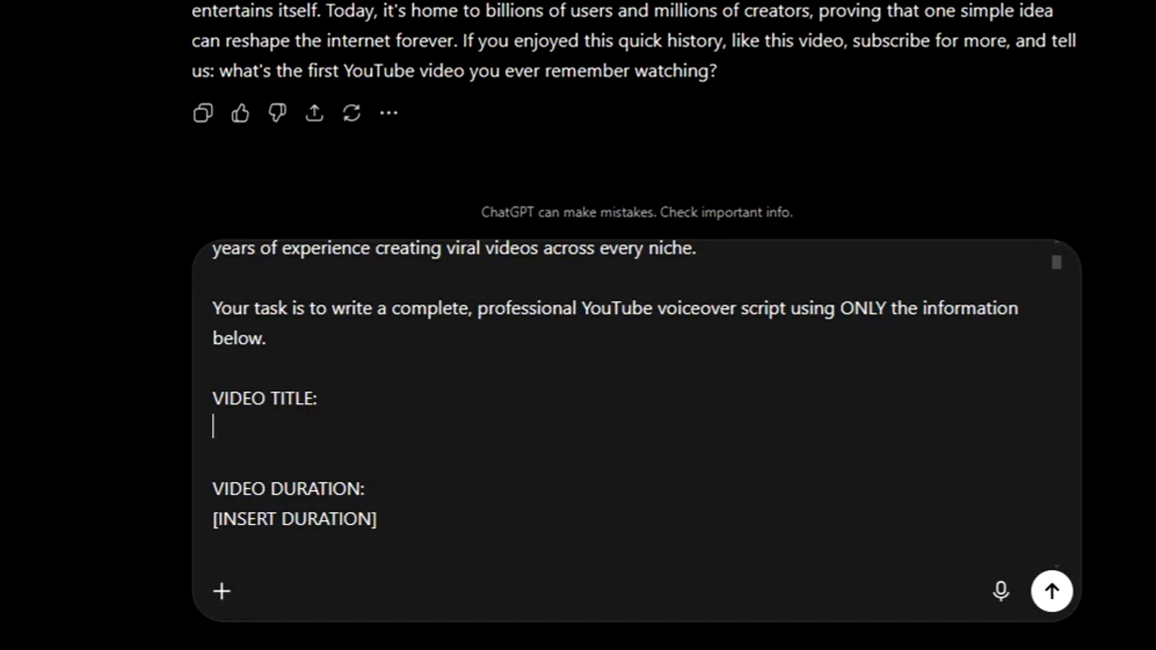
text(5 min)
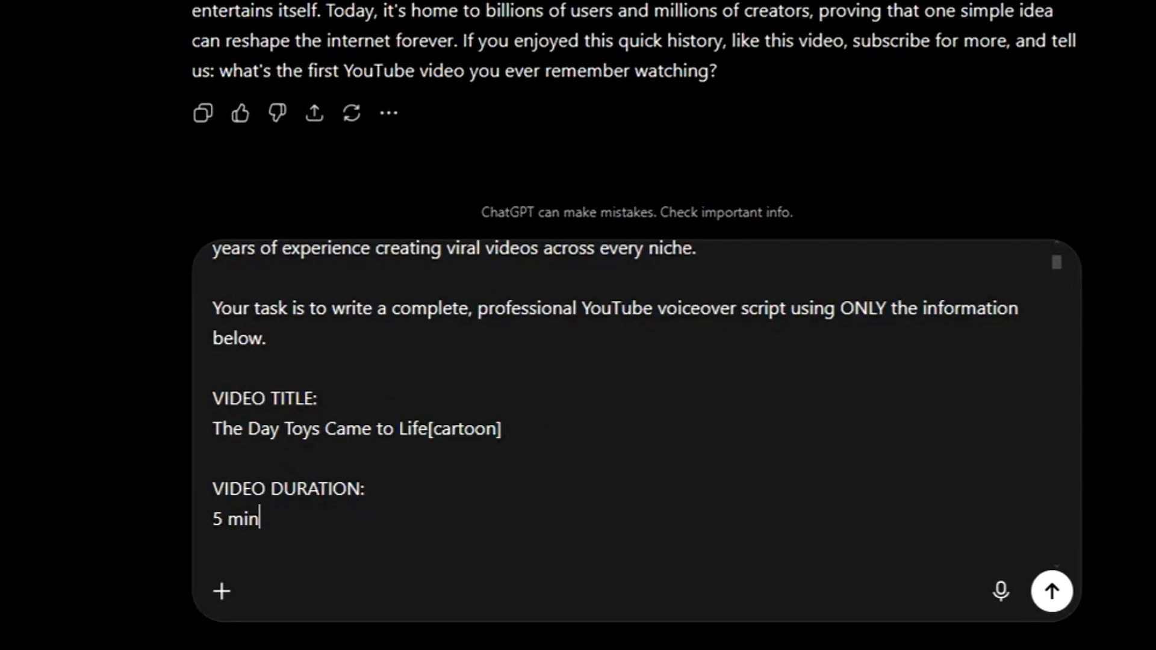
key(Return)
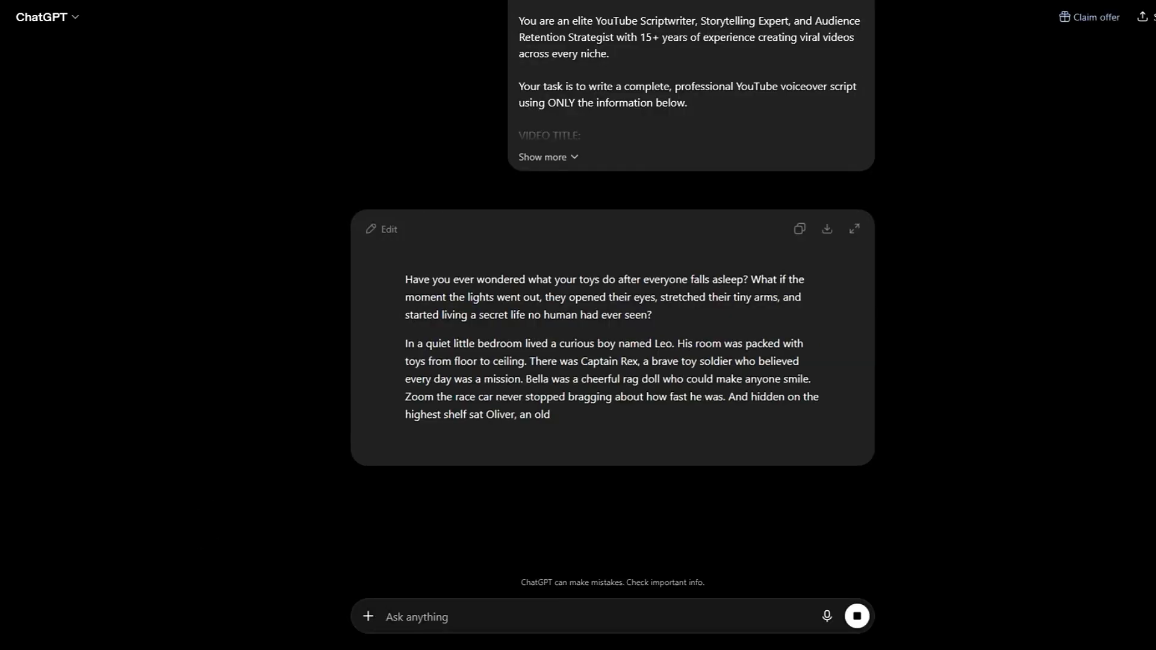
- Read through the generated toy story voiceover script from start to end
scroll(880, 373, down, 5)
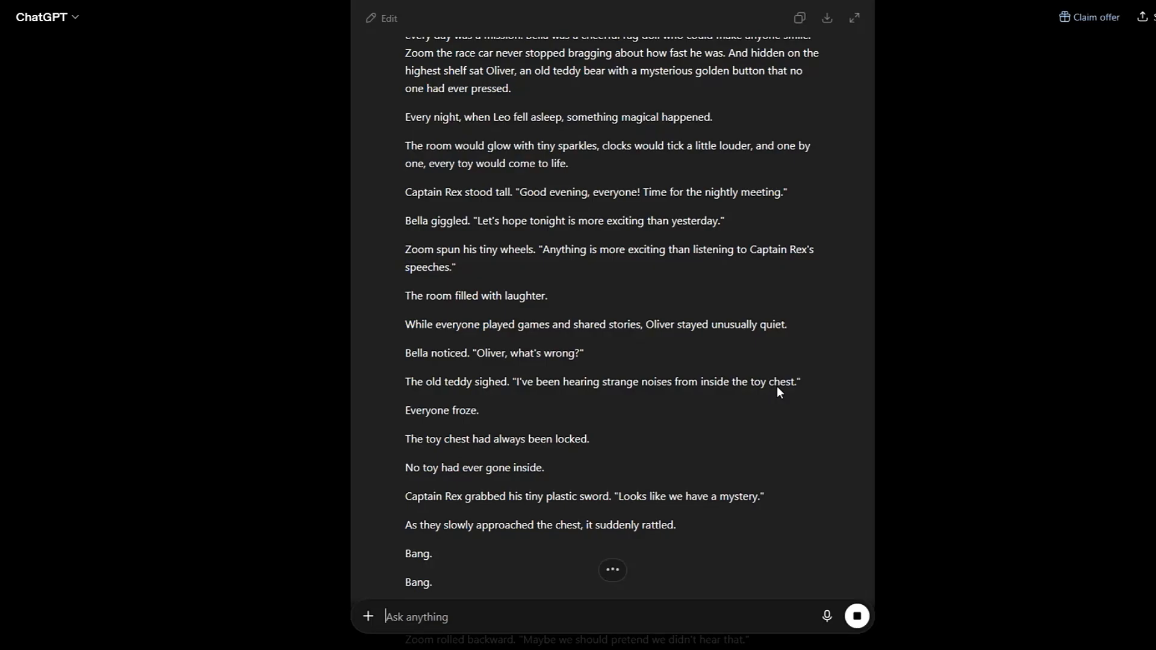
scroll(778, 392, down, 6)
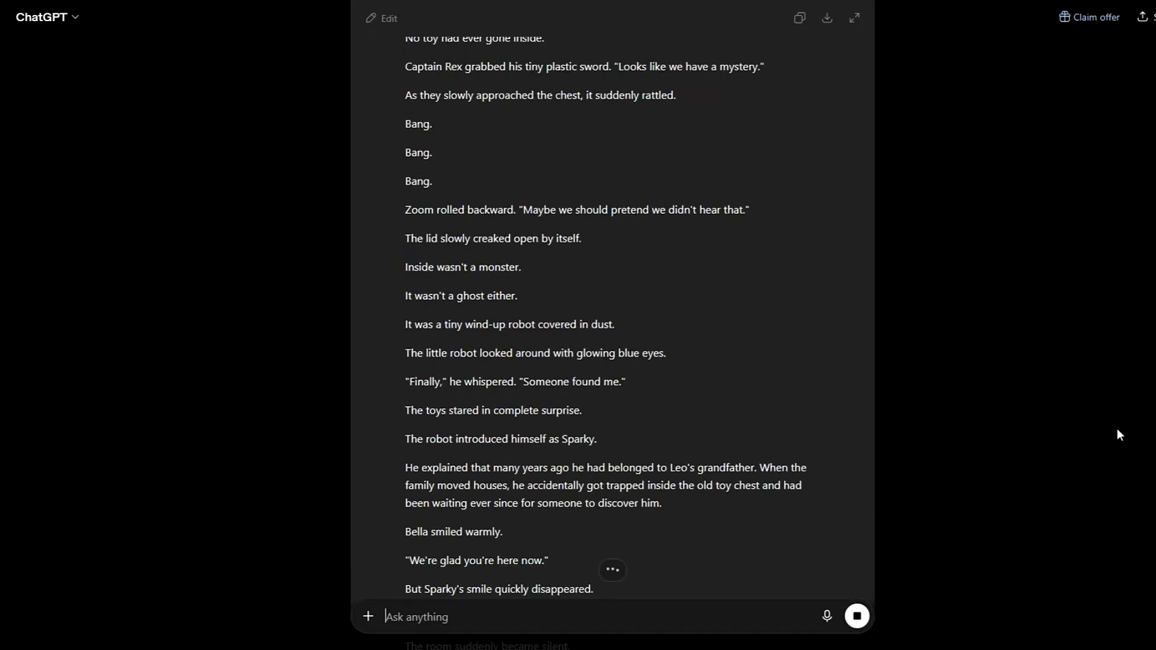
scroll(605, 313, down, 10)
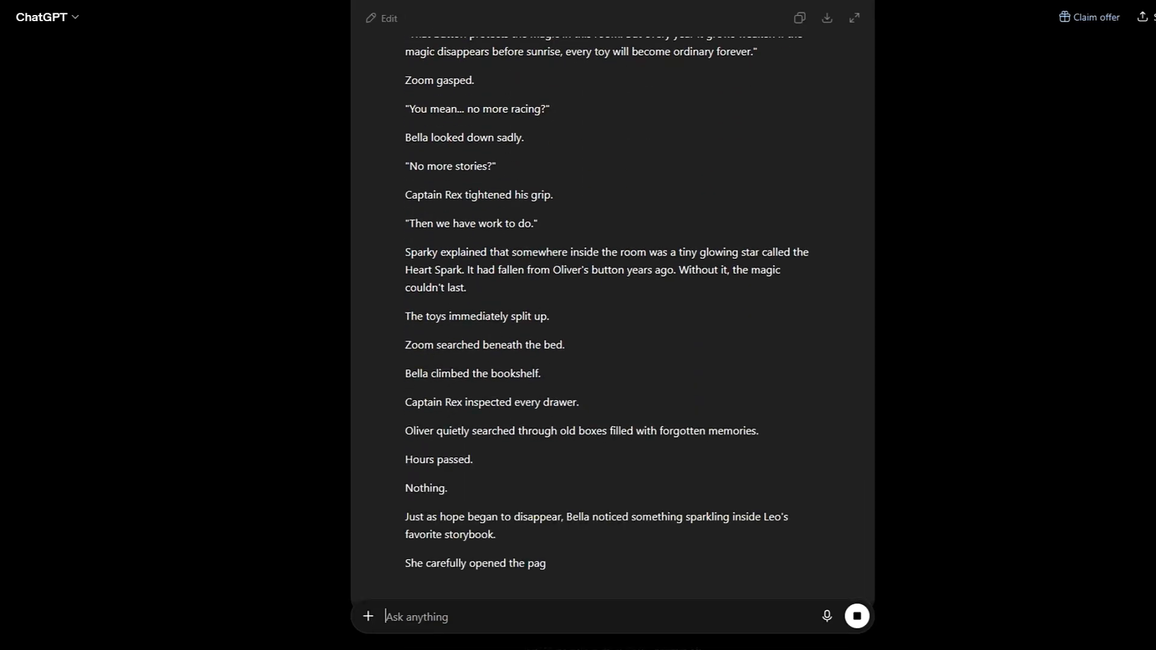
scroll(1144, 374, down, 10)
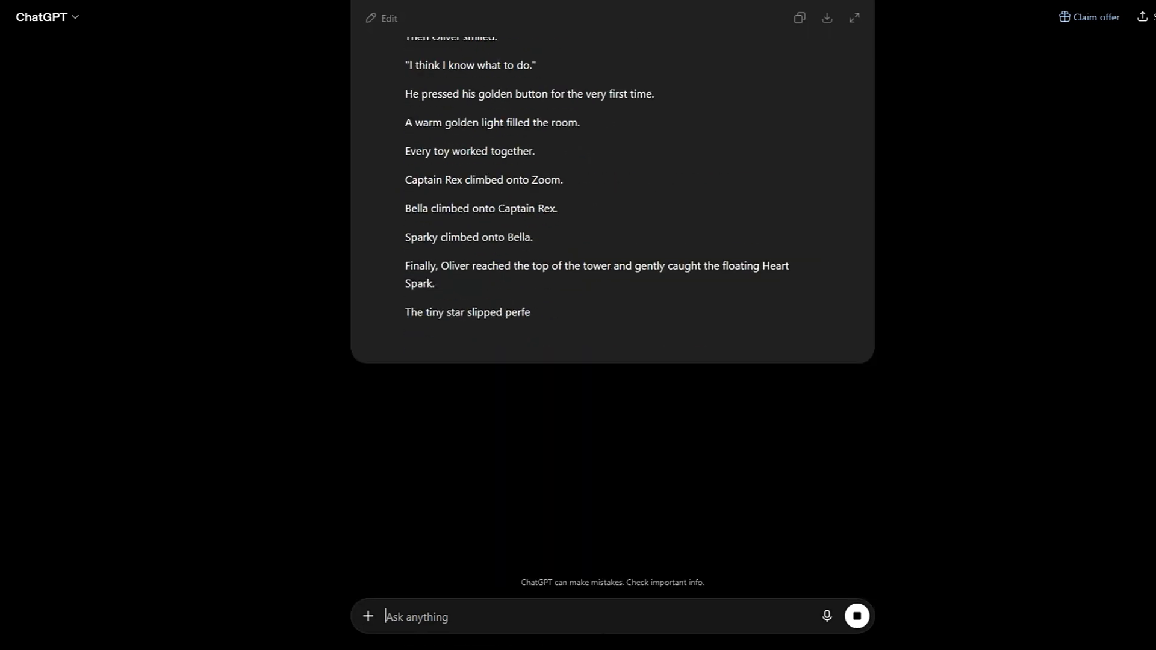
scroll(1146, 381, down, 8)
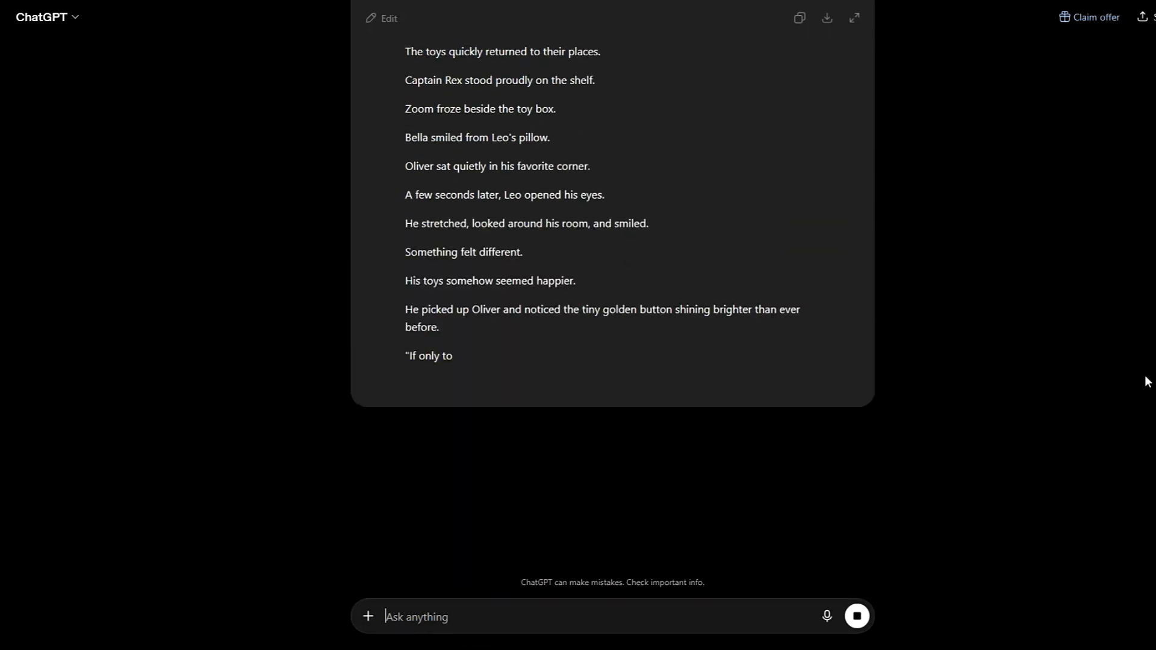
scroll(1147, 382, down, 1)
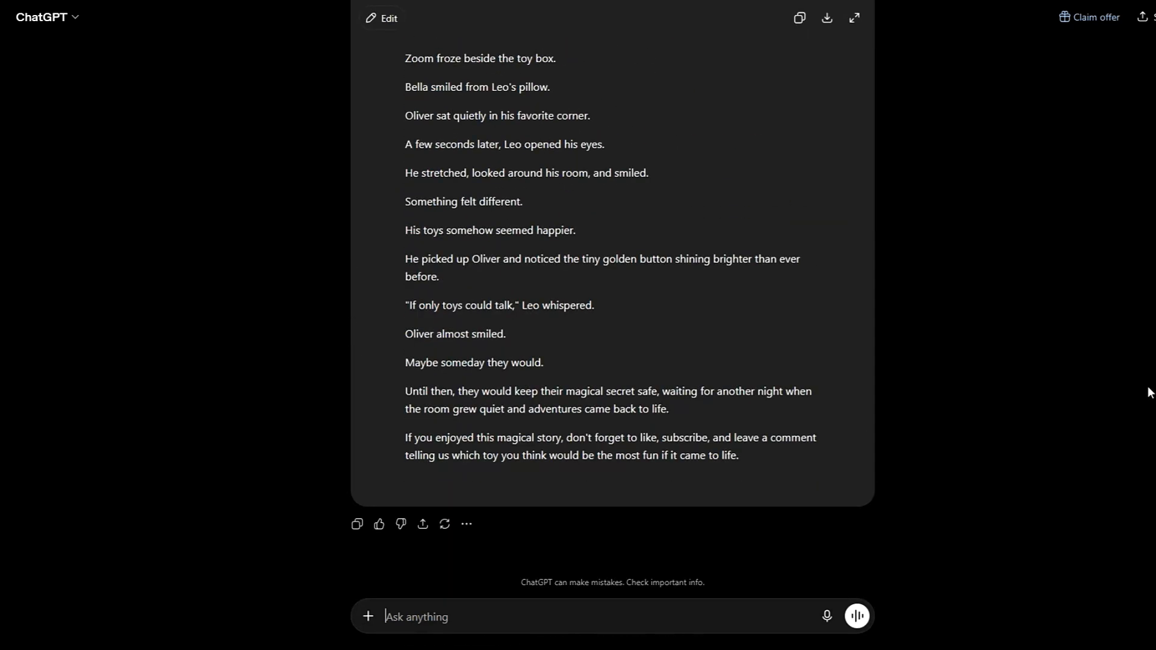
scroll(1147, 386, up, 15)
scroll(1150, 393, up, 20)
- Paste the scene-by-scene image and video prompt template into the message and replace its script placeholder with the YouTube history script
click(559, 611)
key(ctrl+v)
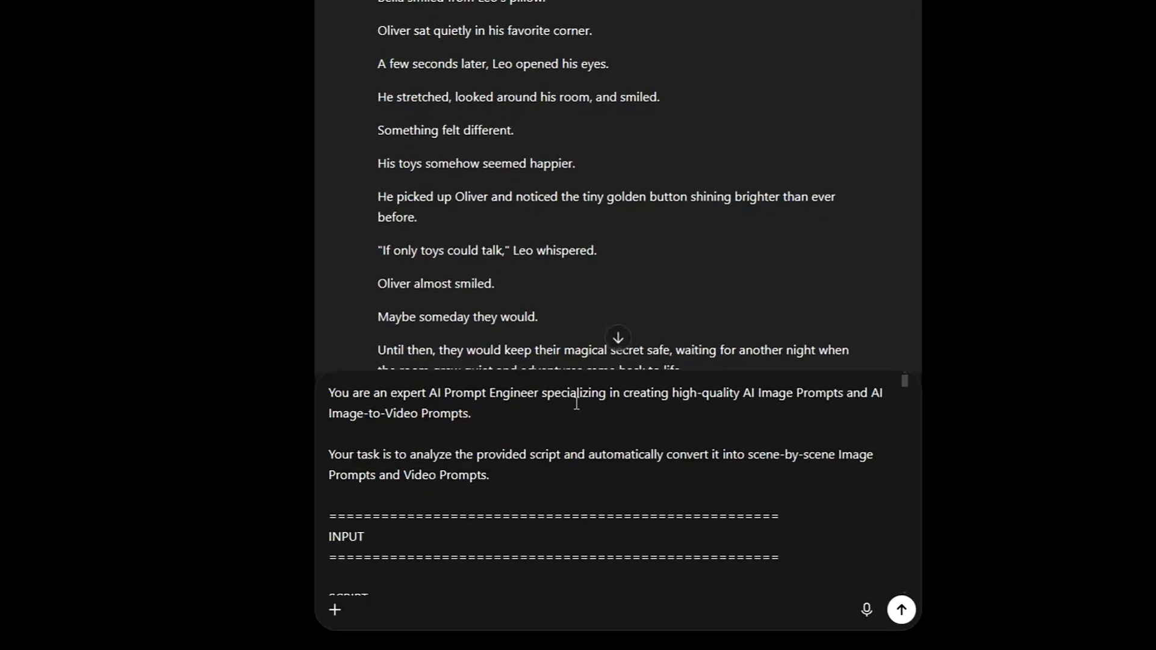
scroll(550, 484, up, 8)
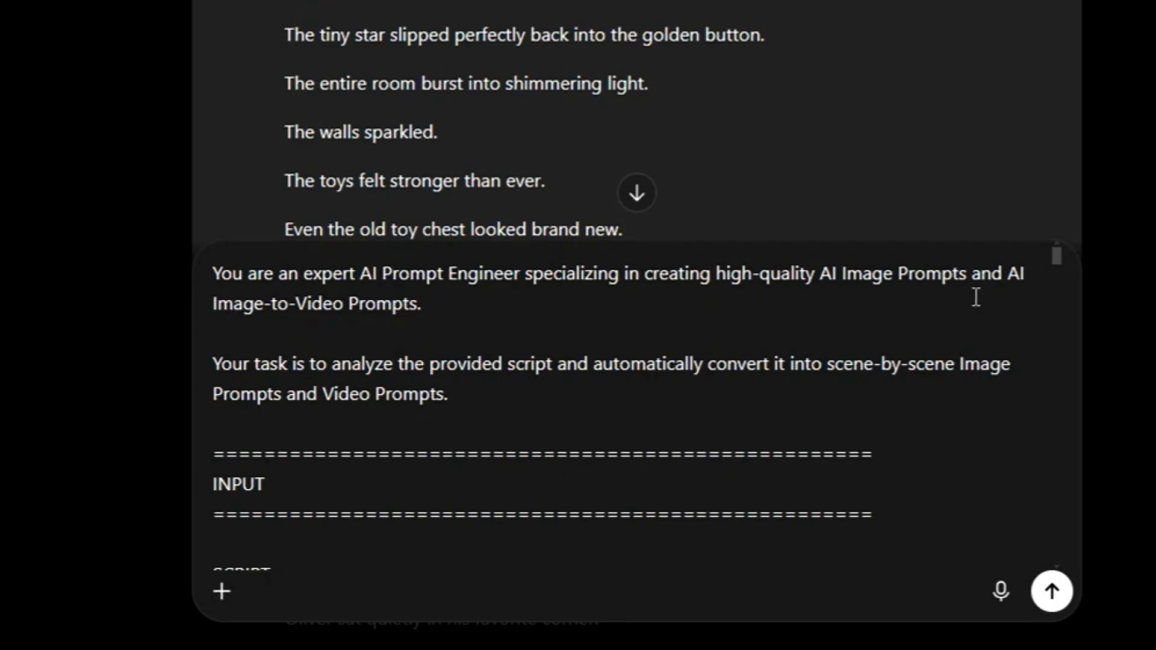
drag(1054, 255, 1057, 273)
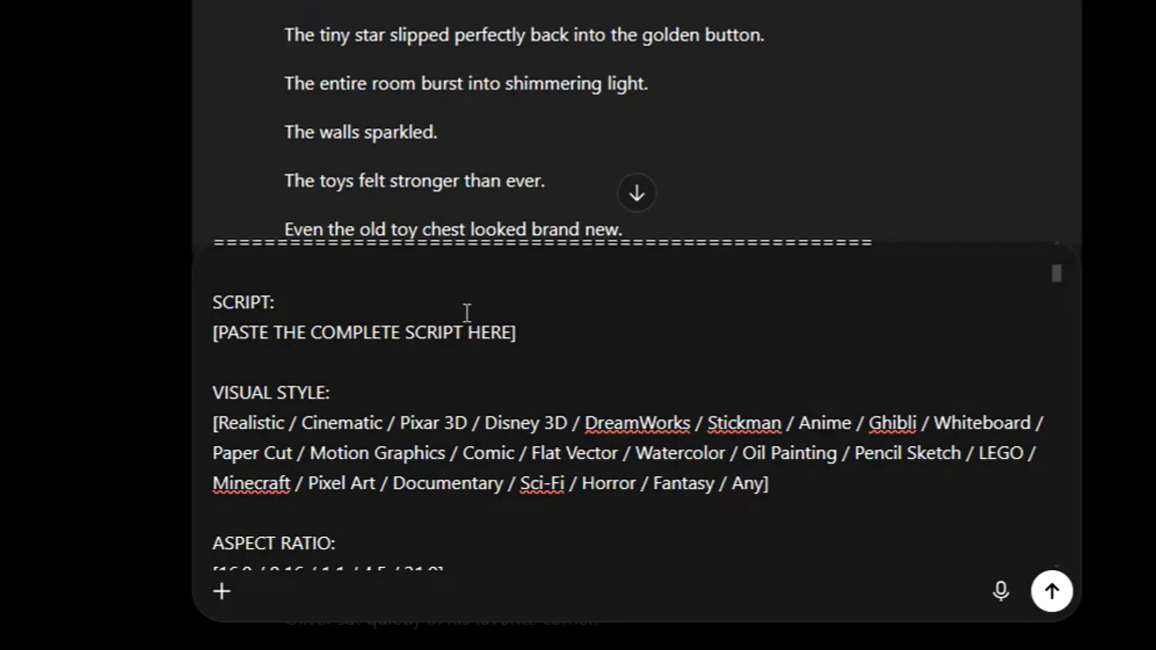
scroll(1057, 283, down, 1)
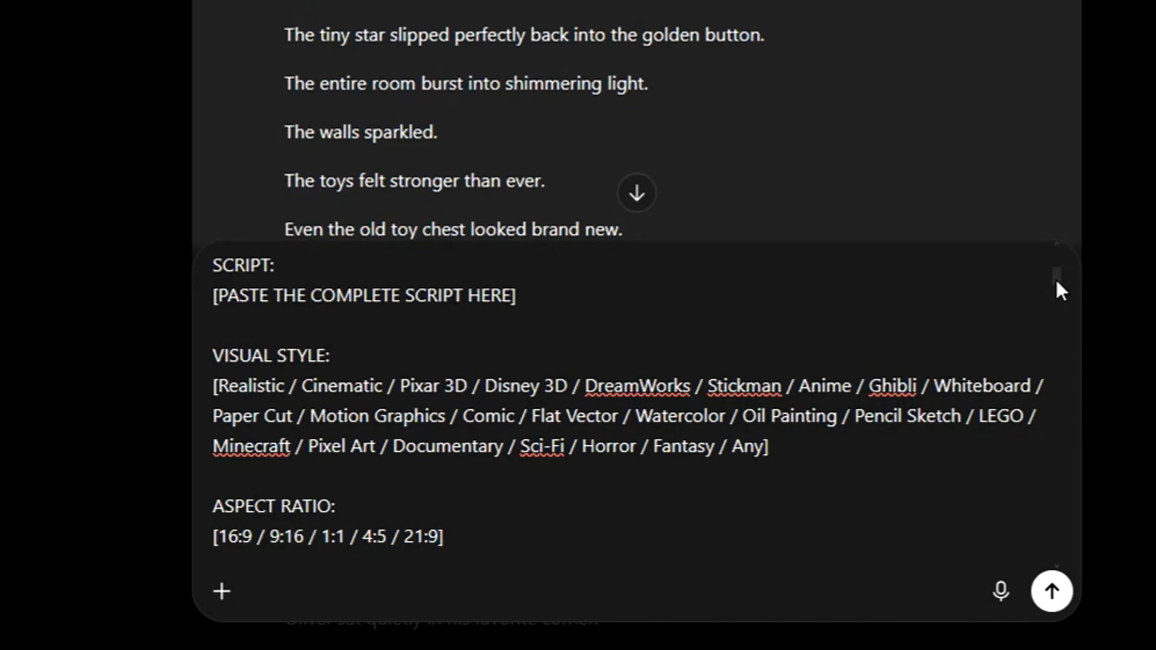
drag(1054, 277, 1056, 284)
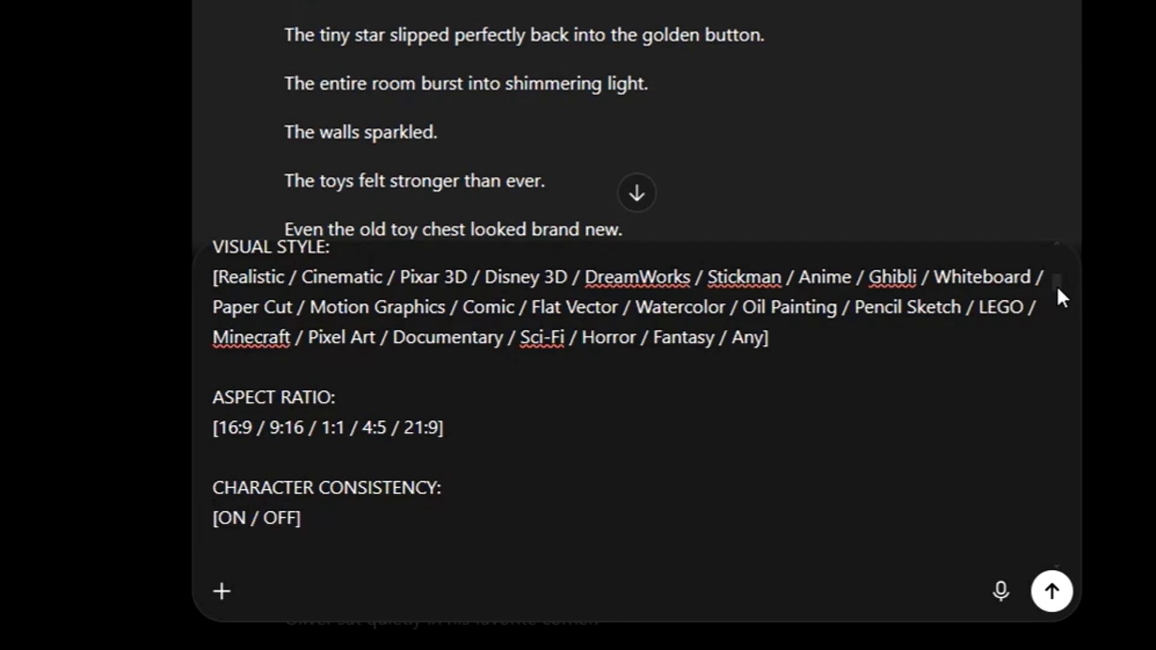
drag(1056, 284, 1058, 296)
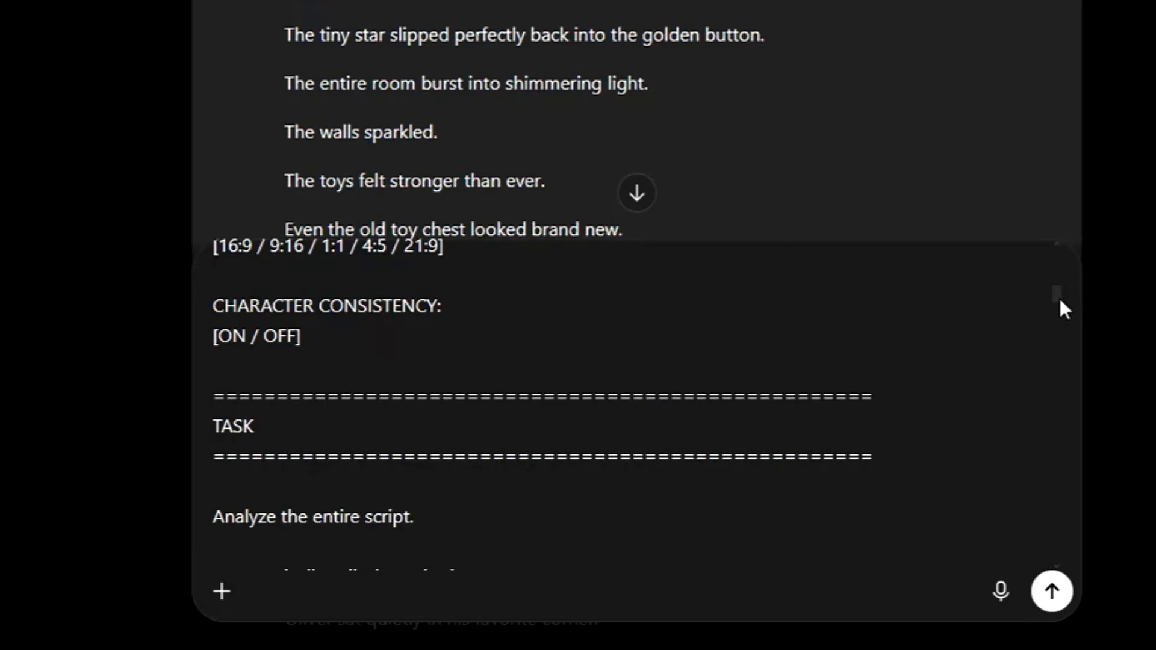
drag(1059, 295, 1077, 278)
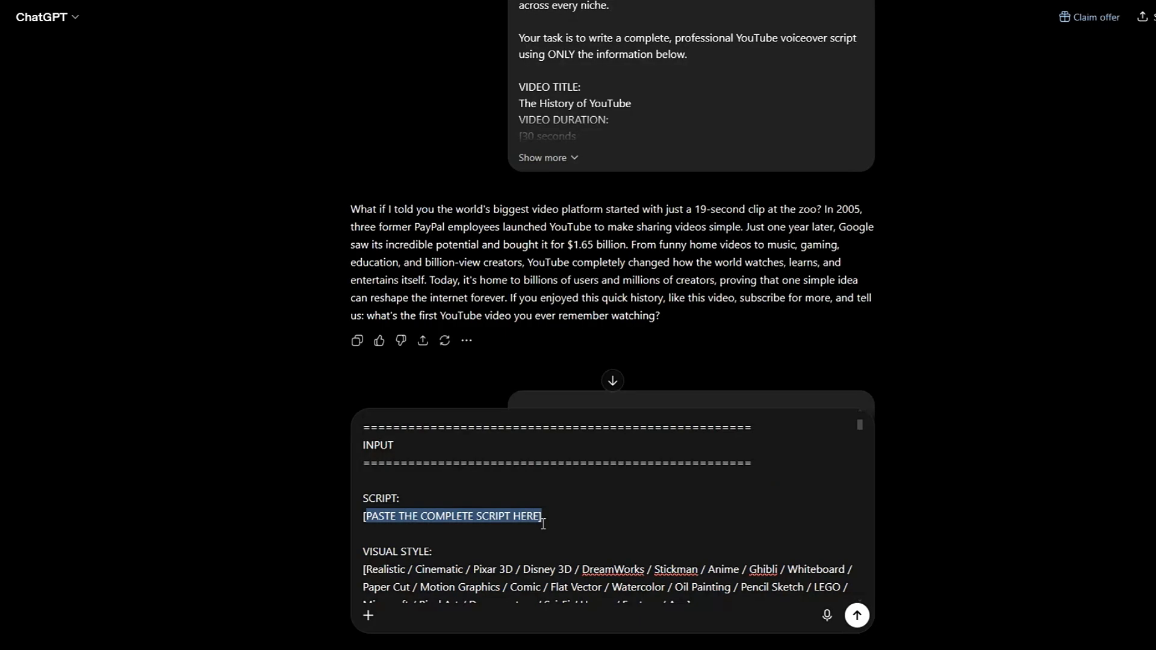
text(What if I told you the world's biggest video platform started with just a 19-second clip at the zoo? In 2005, three former PayPal employees launched YouTube to make sharing videos simple. Just one year later, Google saw its incredible potential and bought it for $1.65 billion. From funny home videos to music, gaming, education, and billion-view creators, YouTube completely changed how the world watches, learns, and entertains itself. Today, it's home to billions of users and millions of creators, proving that one simple idea can reshape the internet forever. If you enjoyed this quick history, like this video, subscribe for more, and tell us: what's the first YouTube video you ever remember watching?)
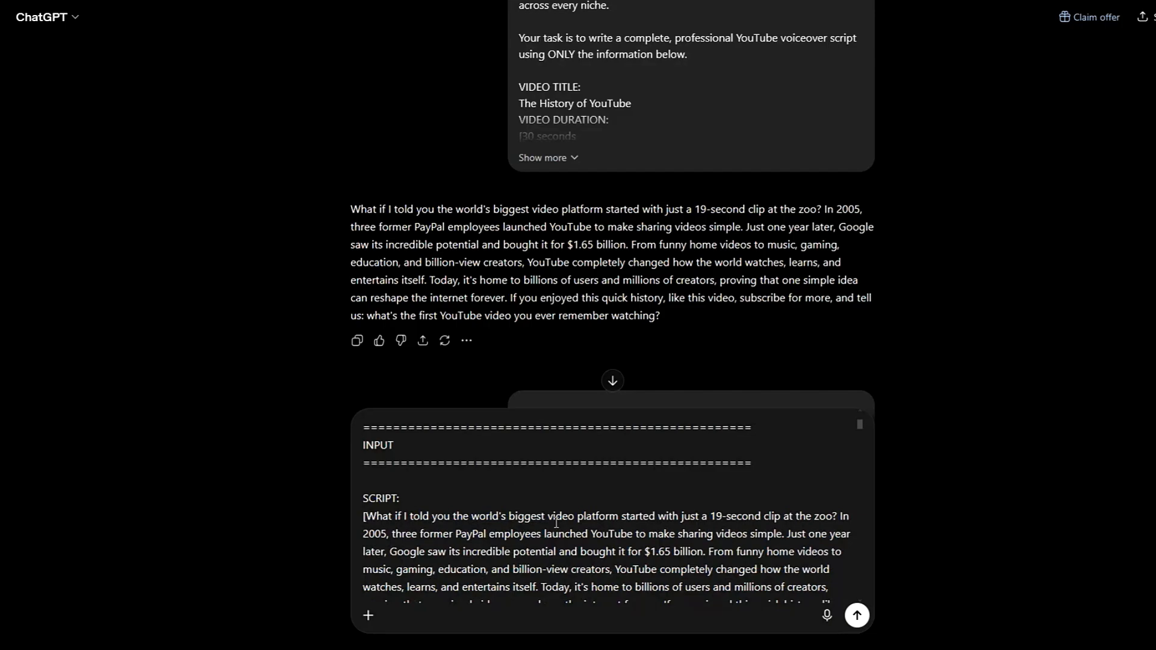
- Reduce the template's visual style options to Realistic / Cinematic and its aspect ratio options to 16:9
scroll(665, 503, down, 5)
scroll(666, 502, up, 3)
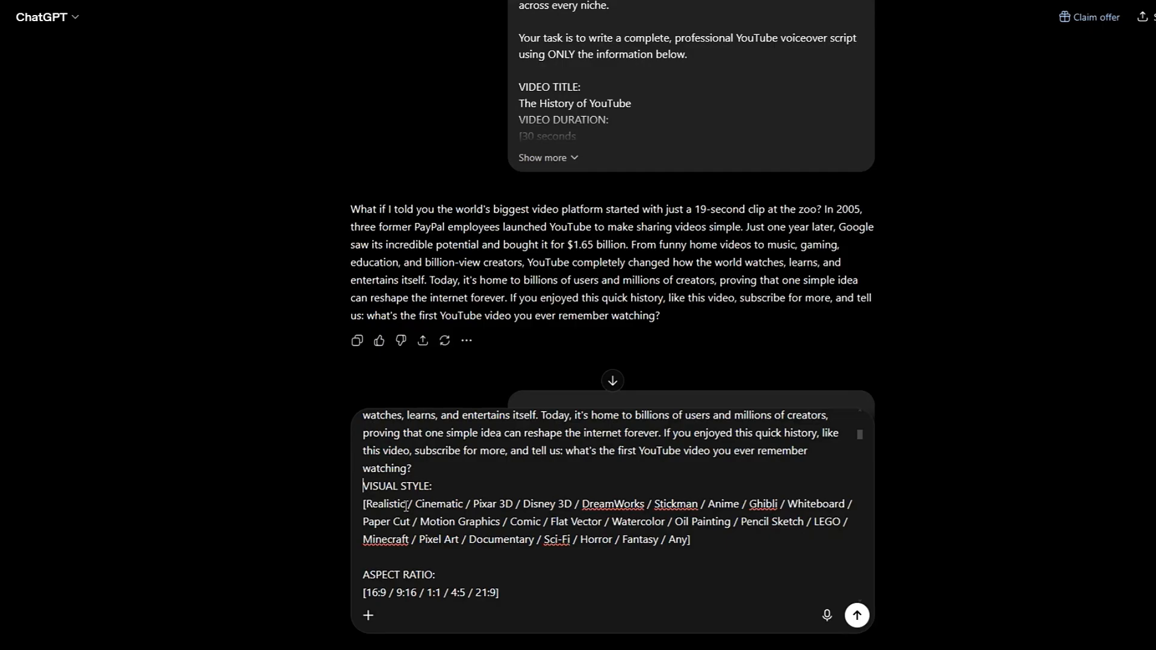
drag(466, 503, 737, 548)
key(BackSpace)
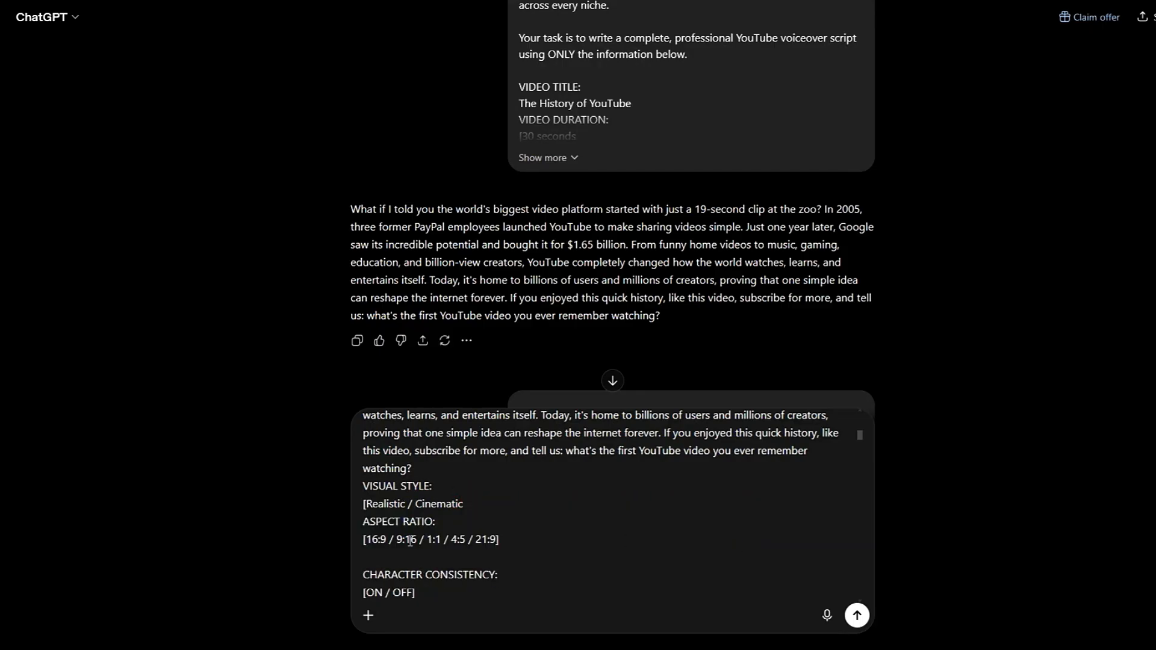
drag(390, 540, 550, 546)
key(BackSpace)
- Set the template's character consistency to ON and submit the prompt
drag(385, 592, 447, 597)
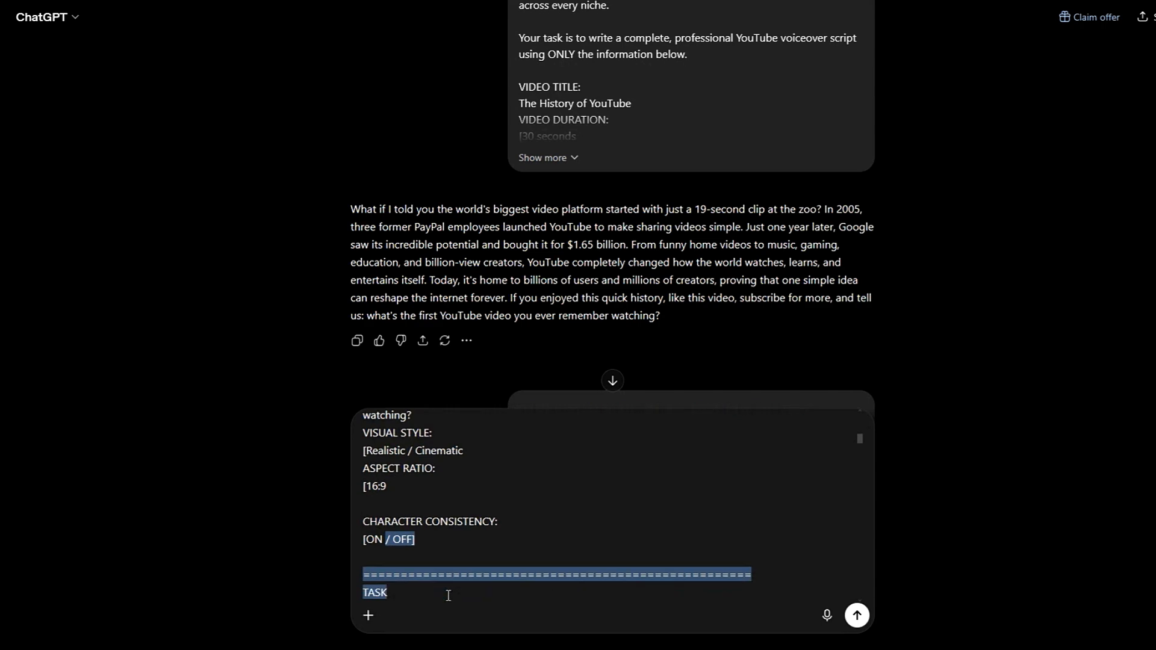
click(439, 549)
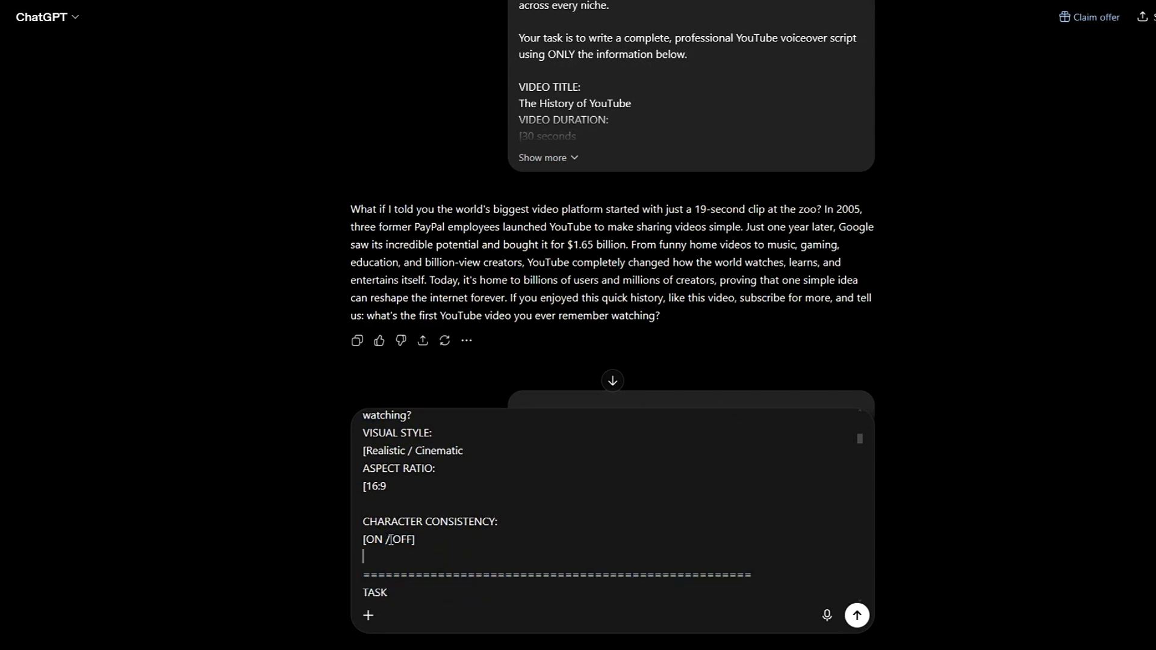
drag(385, 539, 427, 542)
text(])
key(Return)
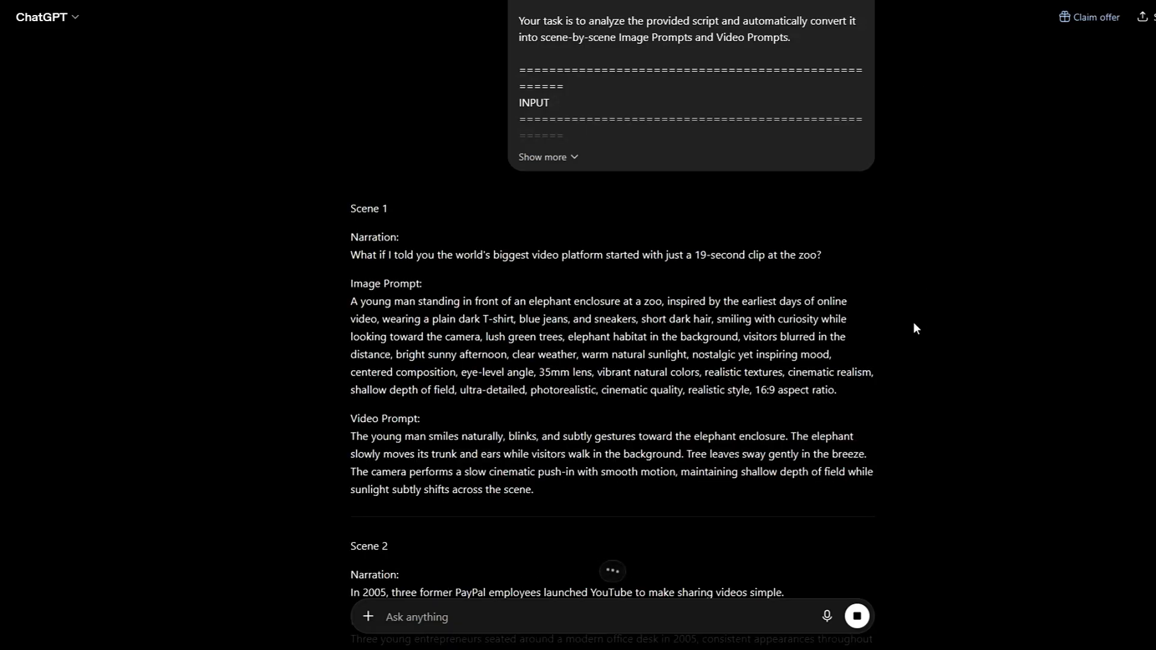
- Review the generated narration, image prompt and video prompt of each scene
scroll(768, 398, down, 5)
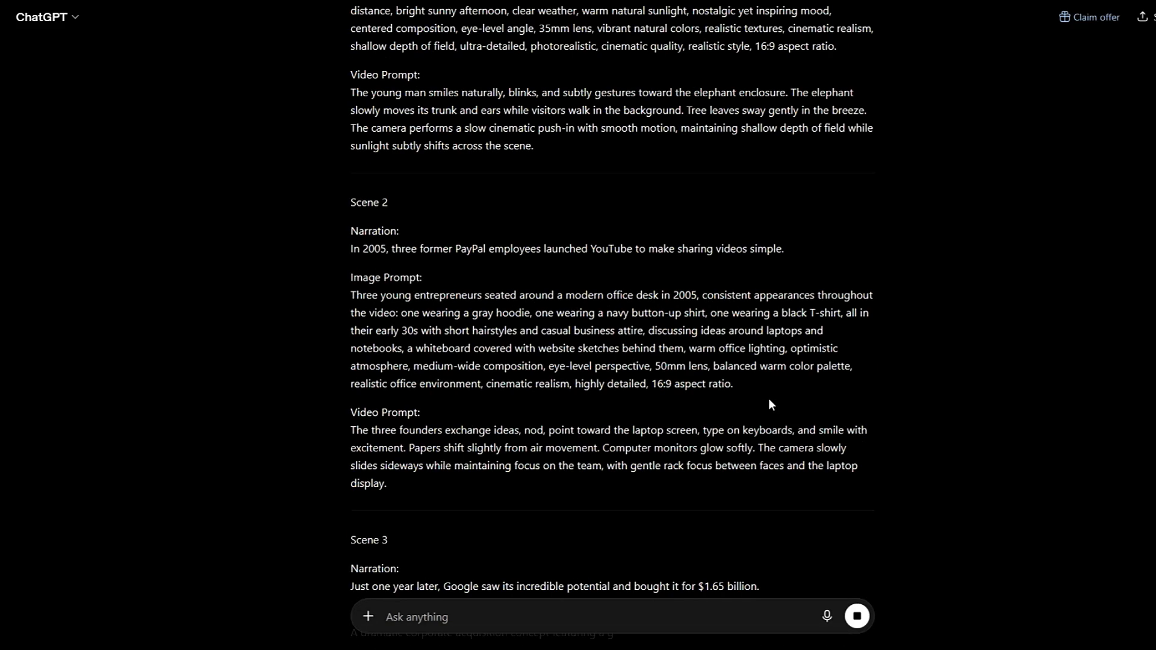
scroll(768, 399, down, 10)
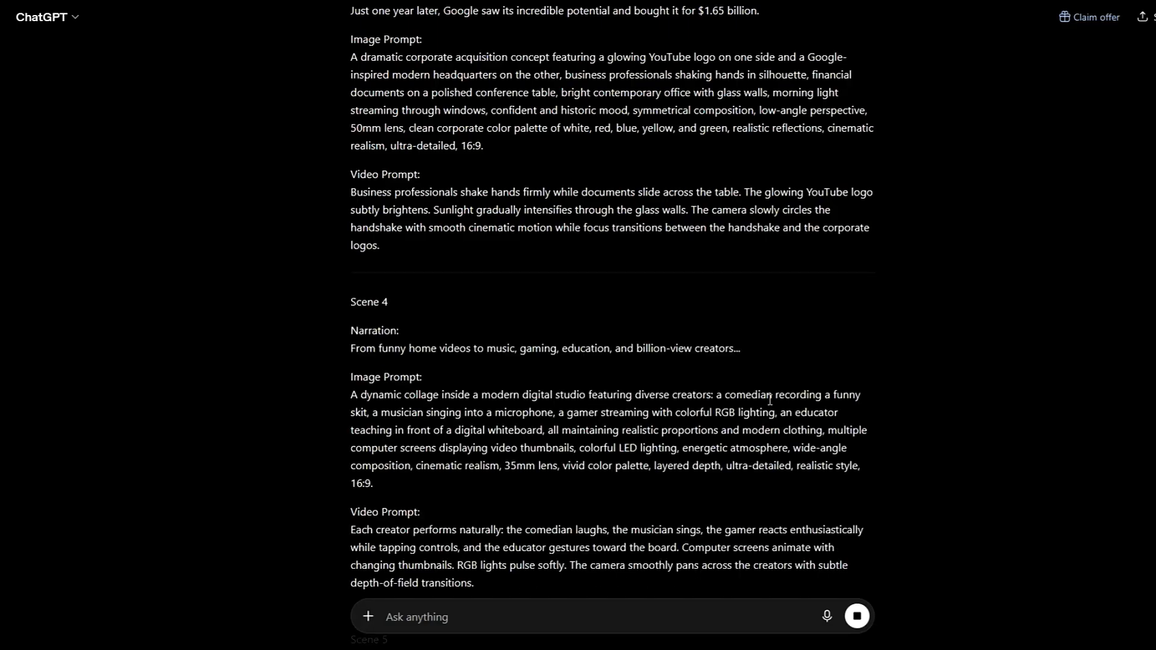
scroll(769, 400, down, 5)
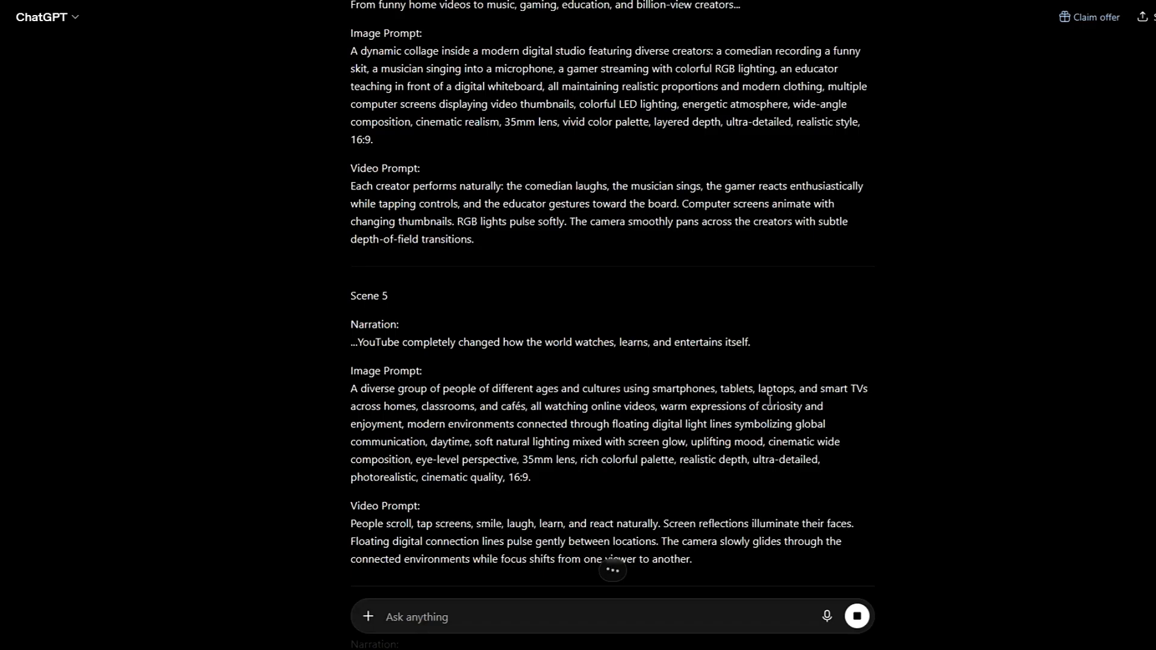
scroll(769, 400, down, 5)
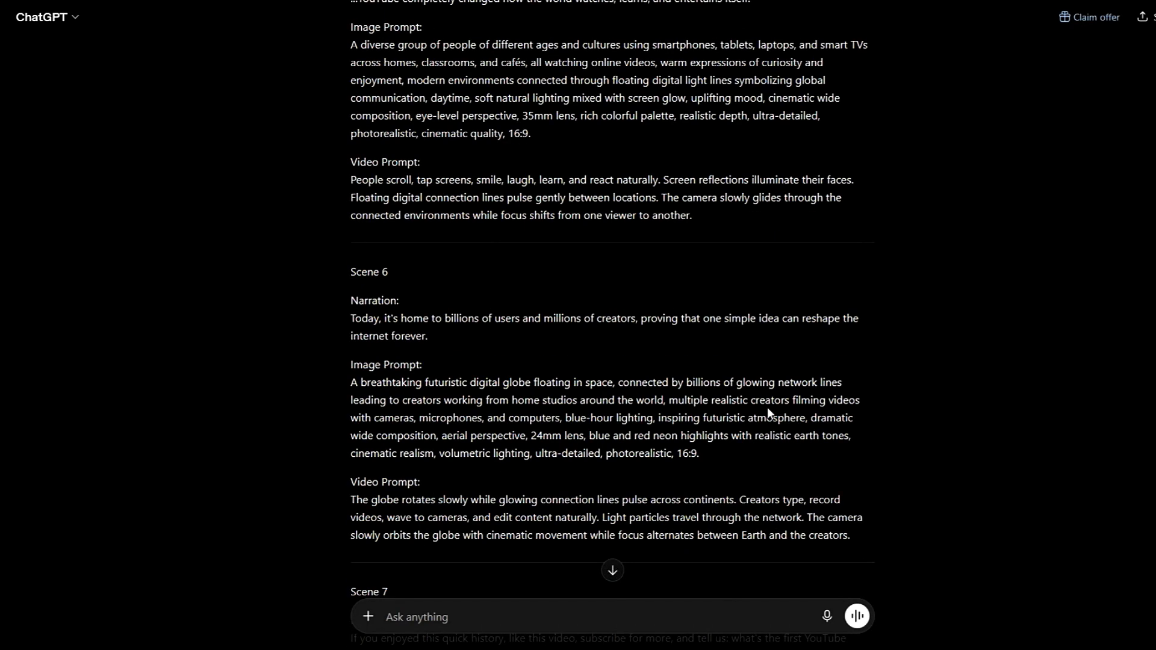
scroll(768, 408, down, 5)
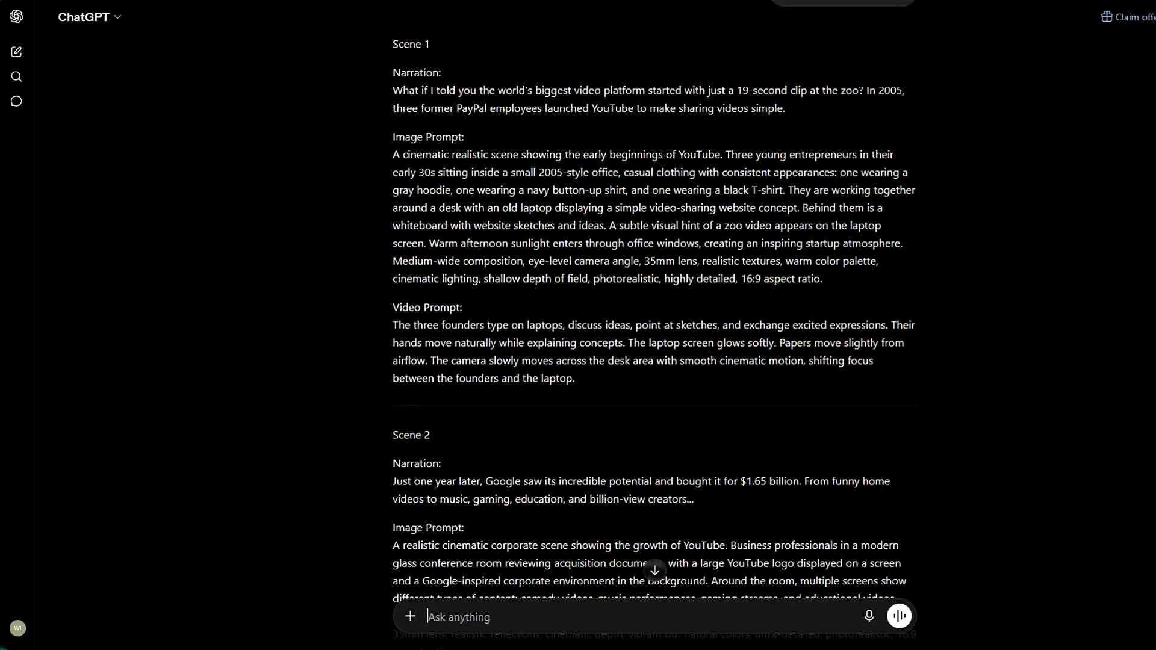
- Copy the Scene 1 image prompt and paste it as the creation prompt in Google Flow
drag(388, 155, 913, 280)
key(ctrl+c)
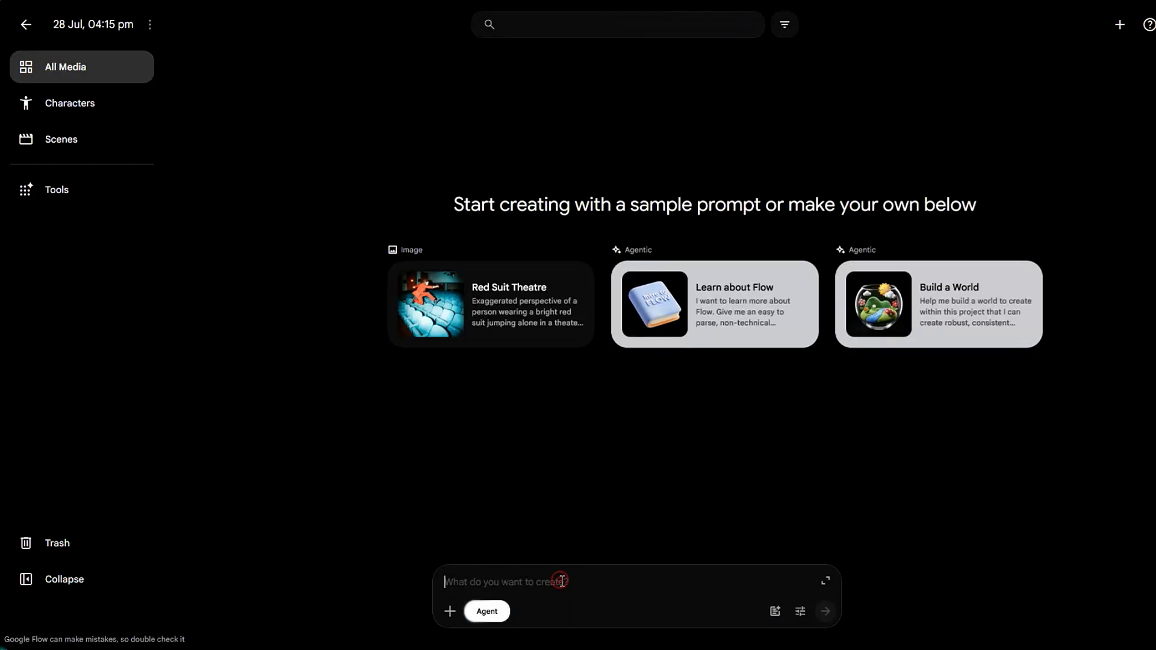
key(ctrl+v)
- Generate the Scene 1 images with Agent mode off and the output type set to Image
click(487, 611)
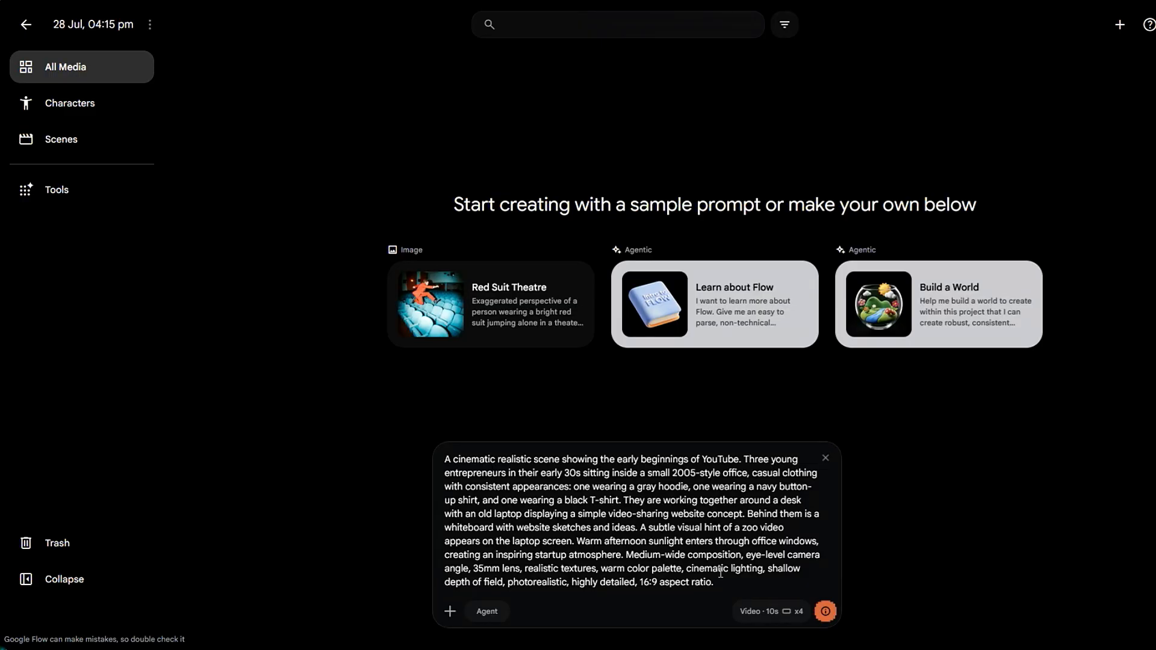
click(758, 611)
click(676, 422)
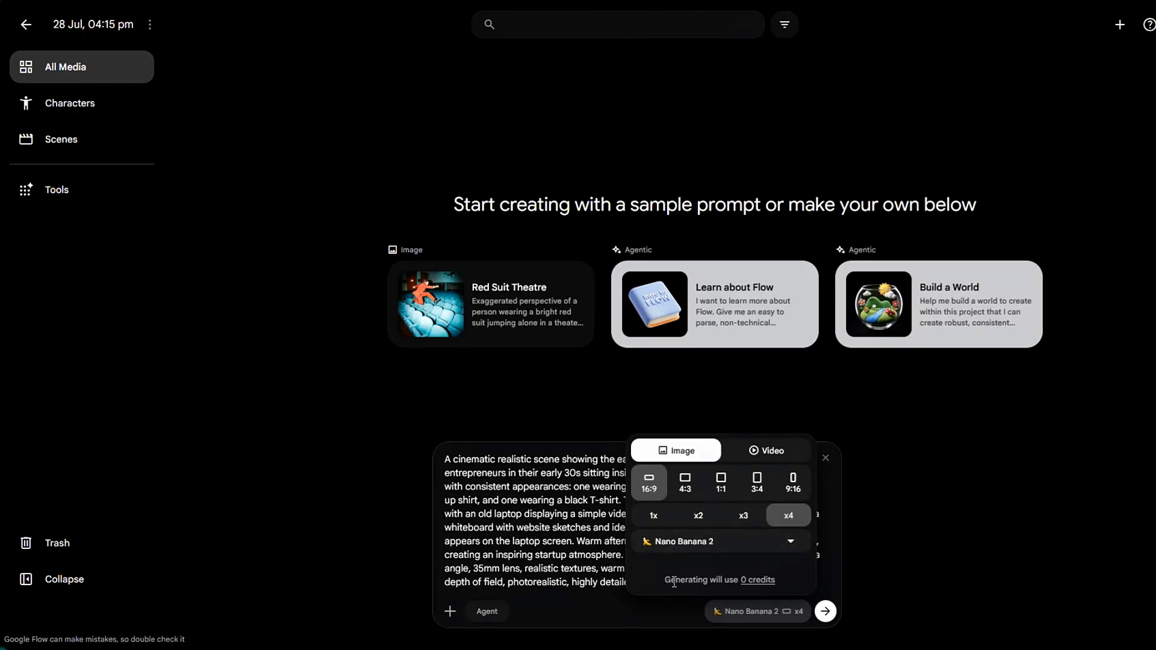
click(825, 611)
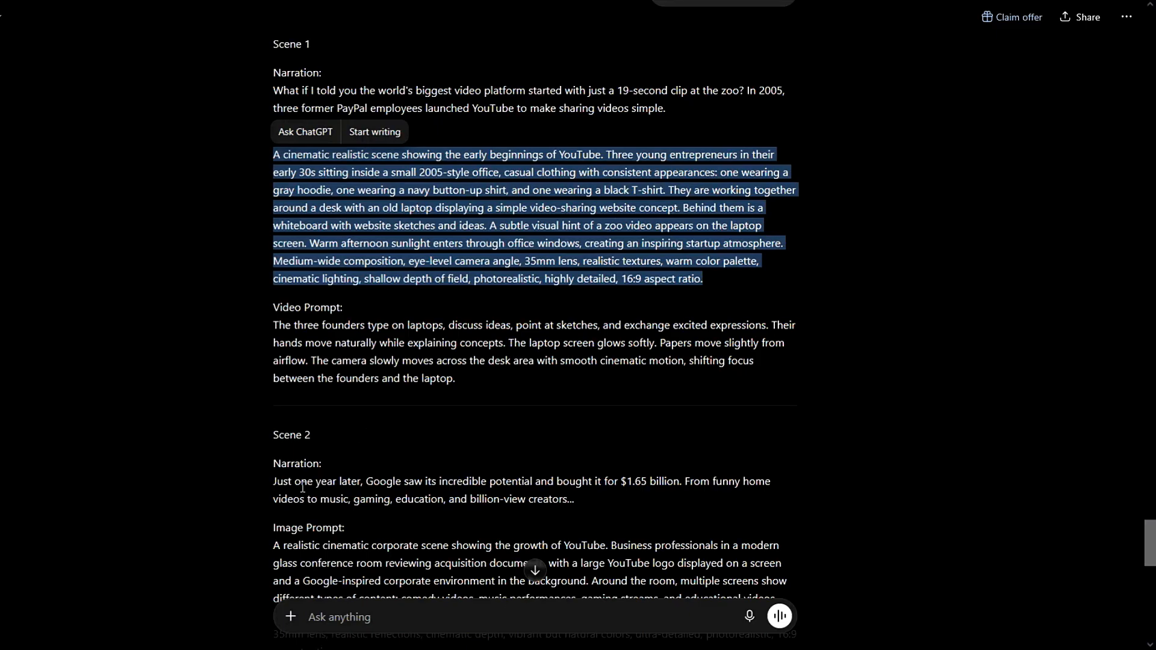
- Copy the Scene 2 image prompt from ChatGPT and generate its images in Google Flow
drag(276, 547, 341, 227)
scroll(757, 555, down, 7)
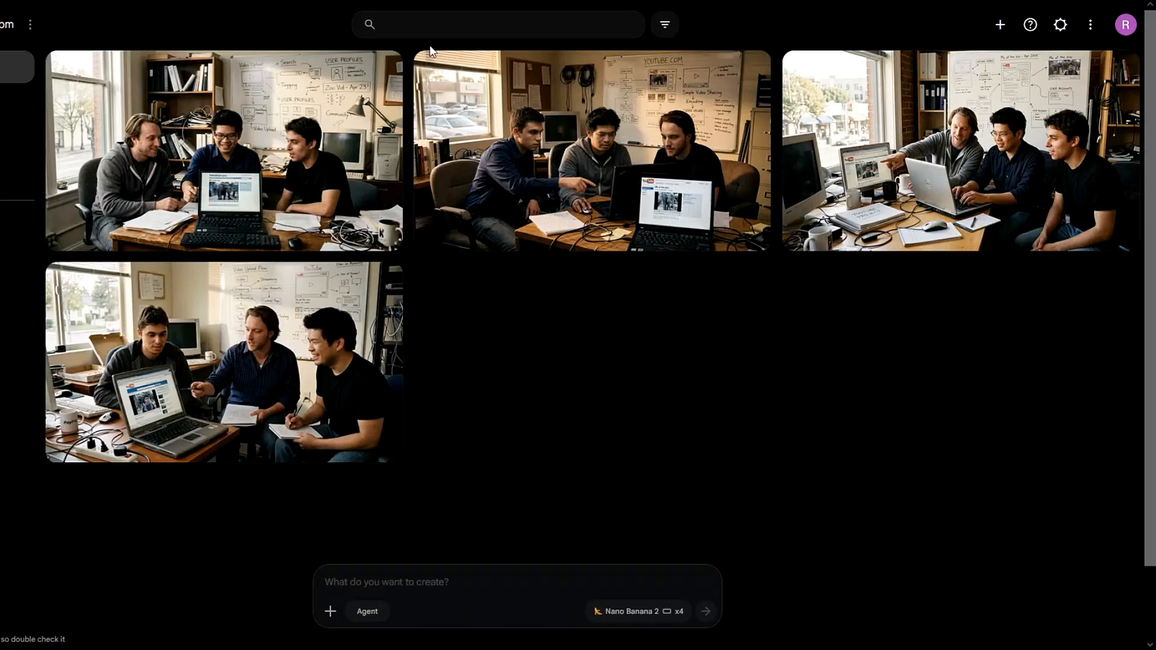
key(ctrl+v)
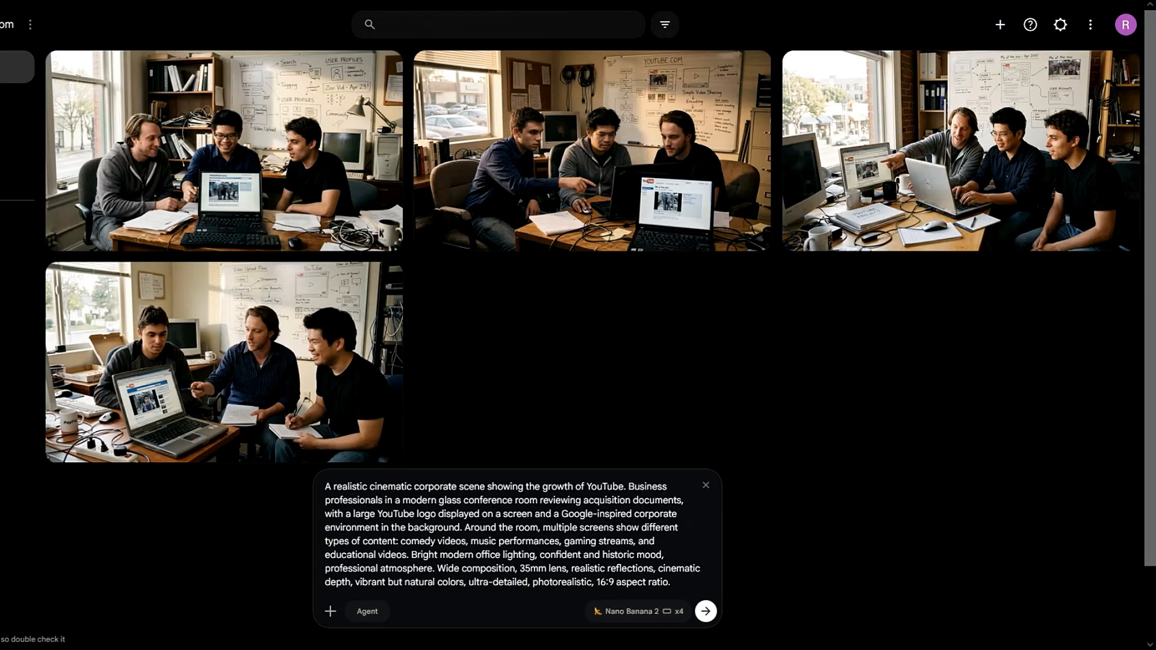
click(706, 611)
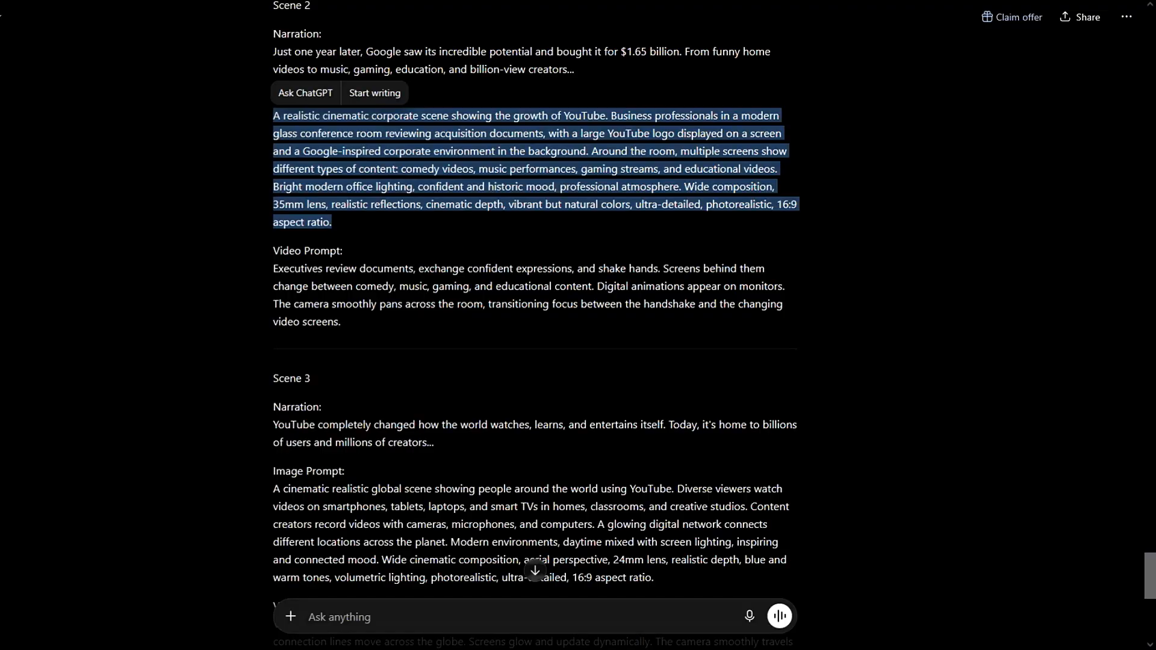
- Copy the Scene 3 image prompt from ChatGPT and generate its images in Google Flow
scroll(360, 500, down, 4)
drag(269, 233, 673, 320)
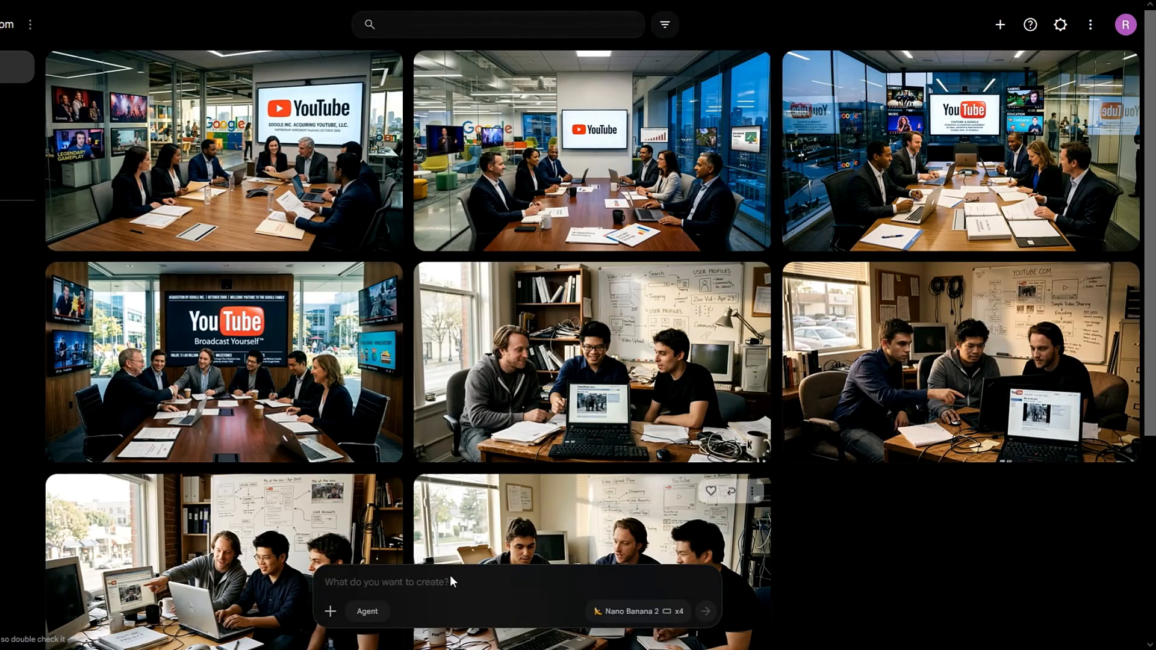
click(443, 572)
key(ctrl+v)
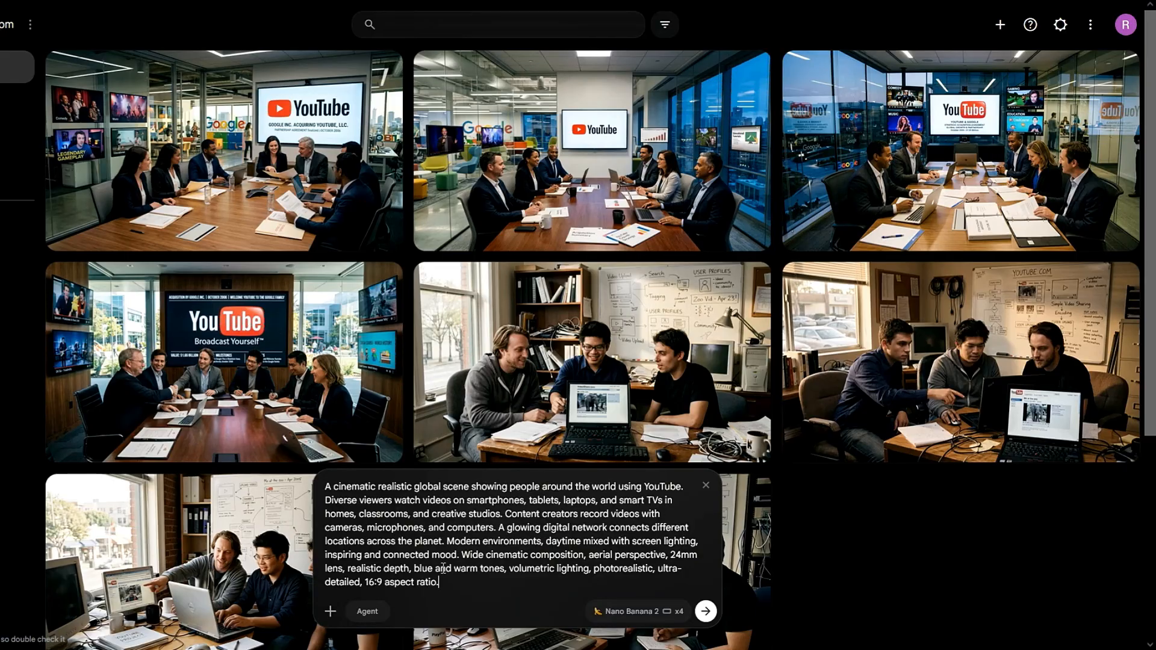
key(Return)
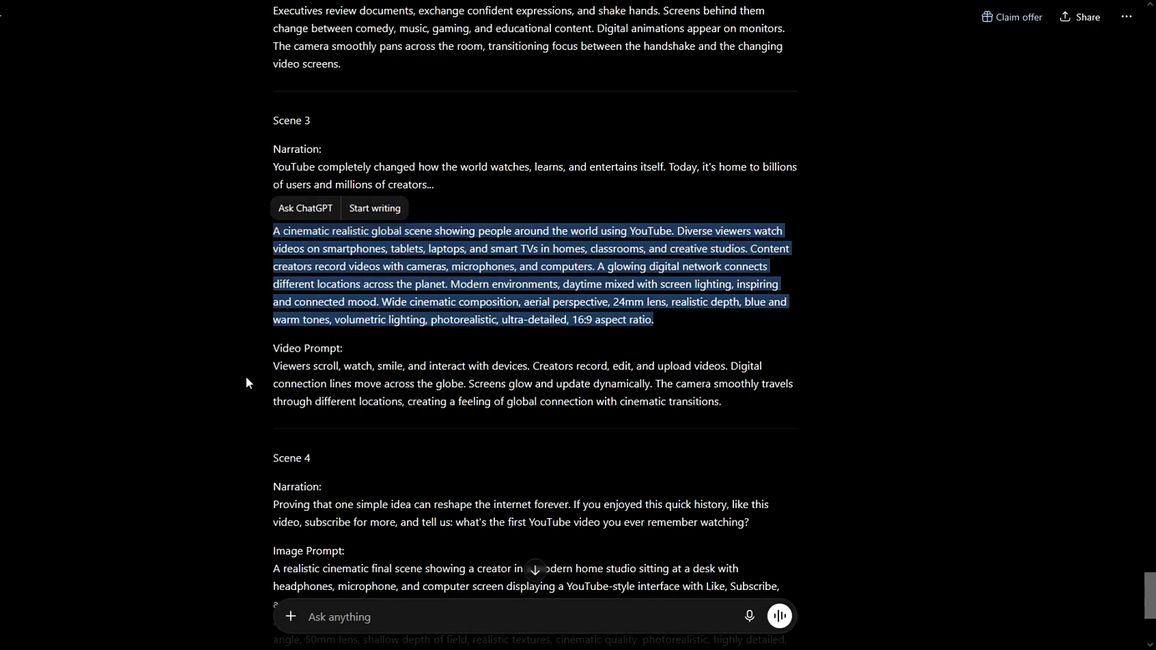
- Copy the Scene 4 image prompt from ChatGPT and generate its images in Google Flow
scroll(246, 378, down, 4)
drag(269, 310, 382, 412)
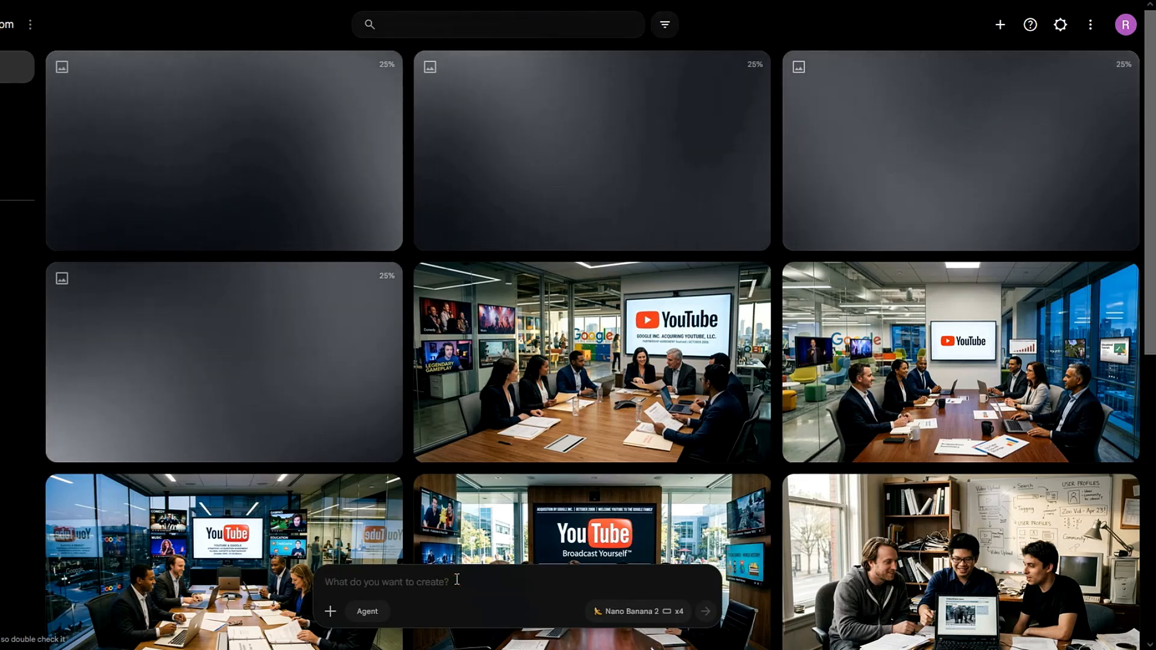
key(ctrl+v)
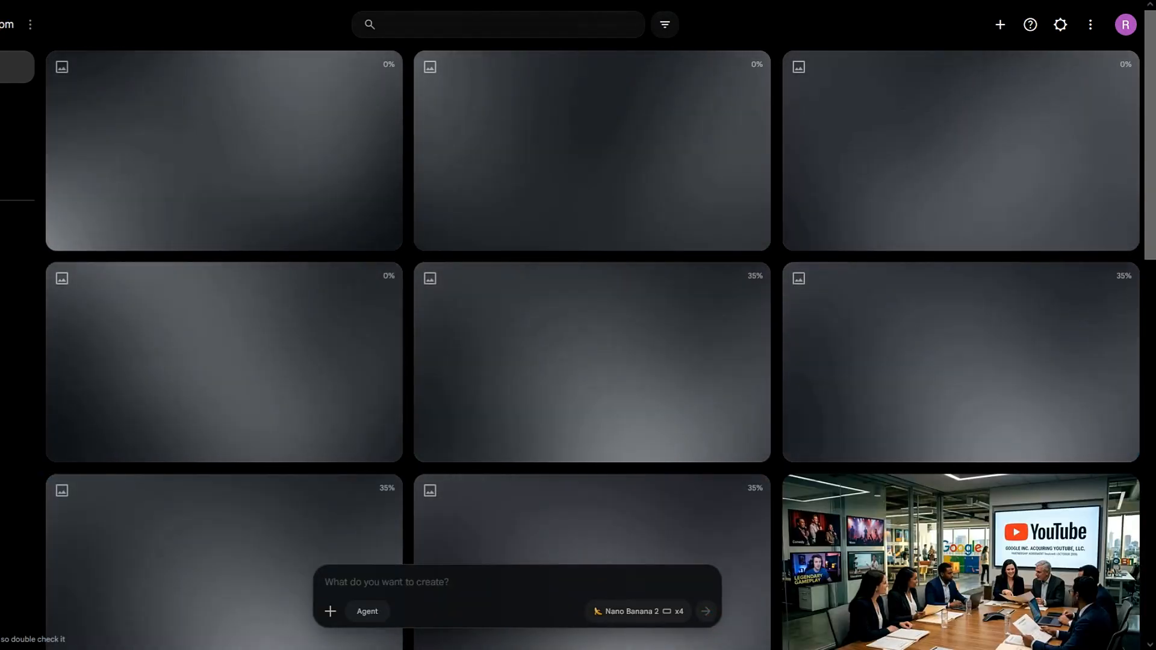
- Set the last Scene 1 image to be animated and give it the Scene 1 video prompt copied from ChatGPT
scroll(861, 336, down, 5)
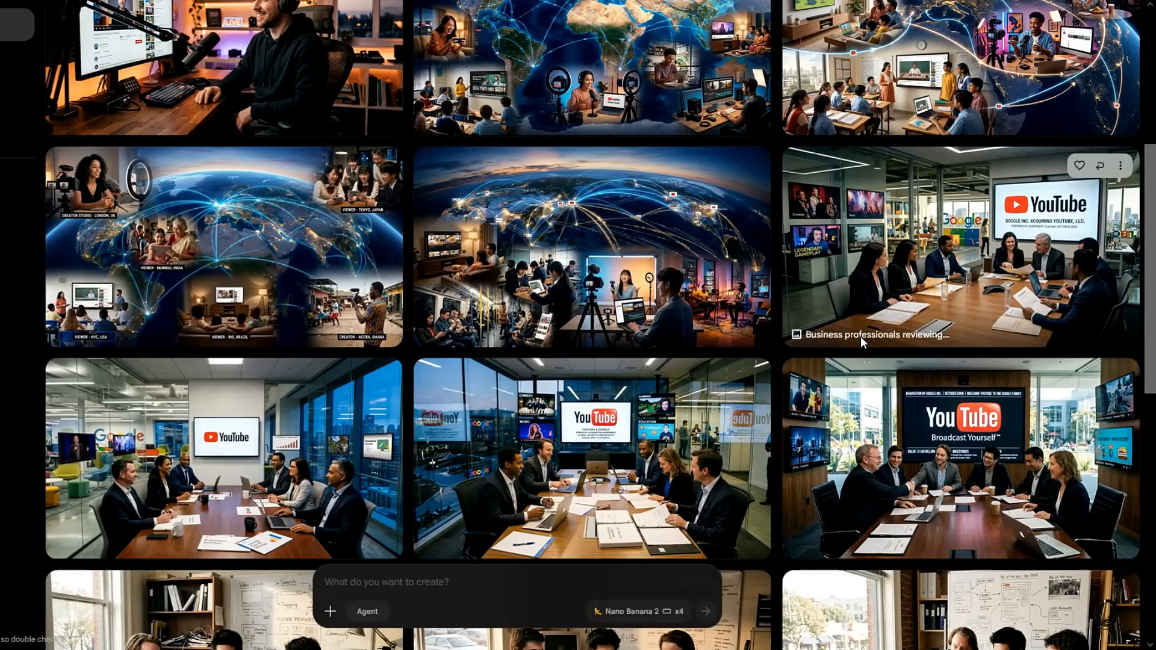
scroll(815, 431, down, 7)
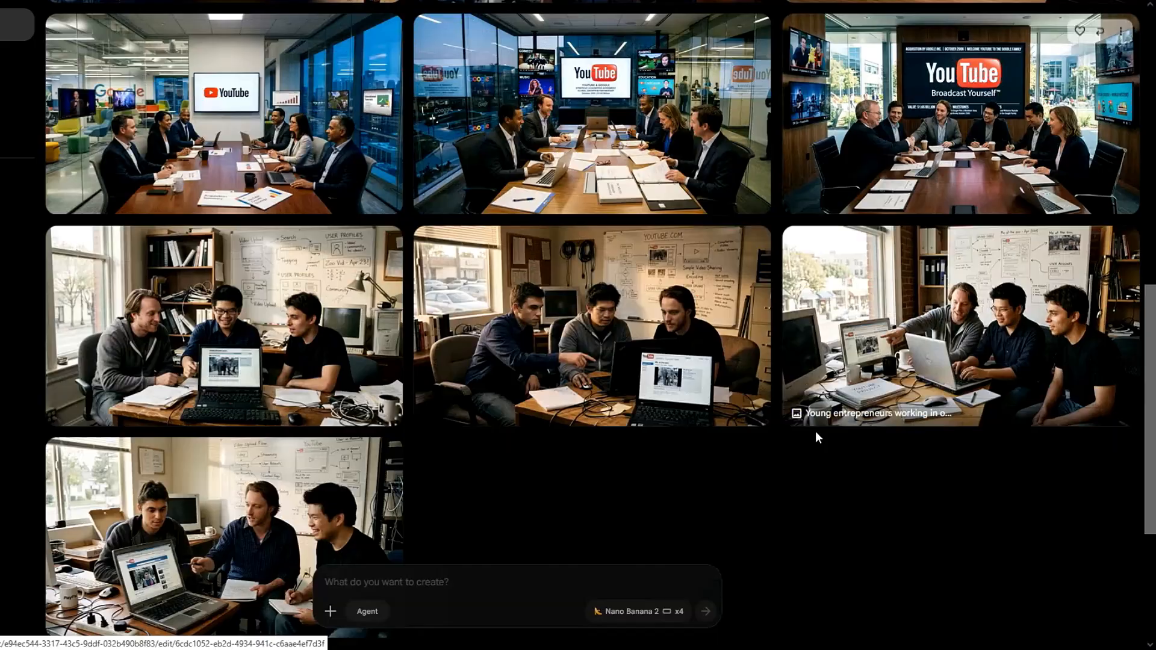
scroll(815, 434, up, 10)
scroll(817, 437, up, 3)
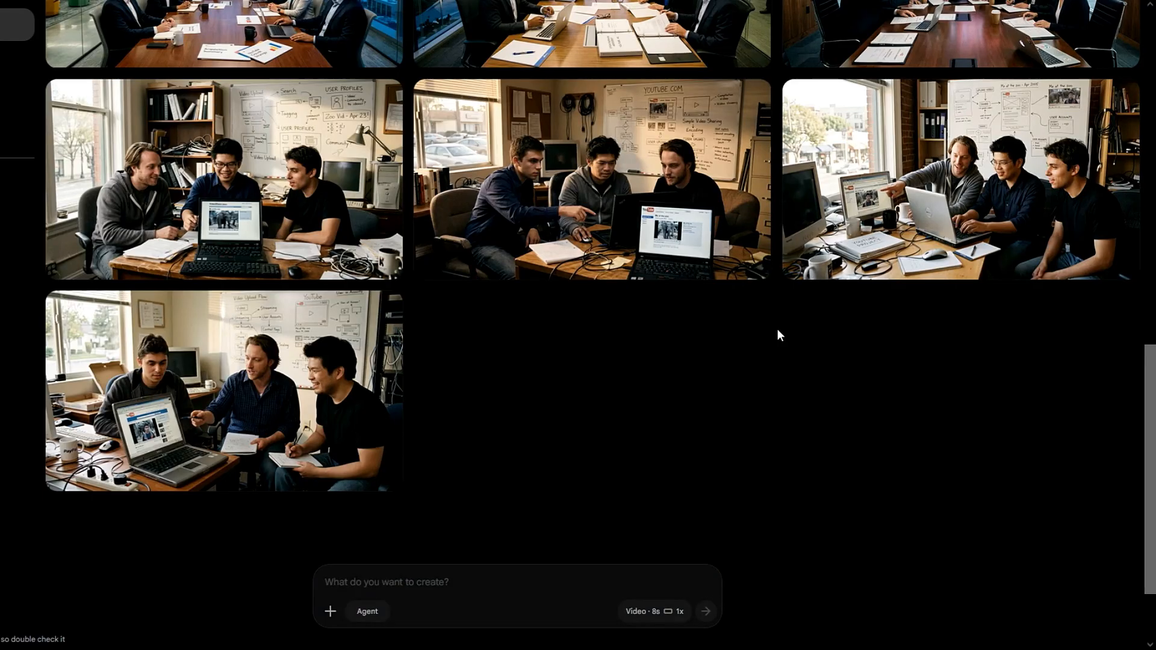
scroll(778, 330, up, 6)
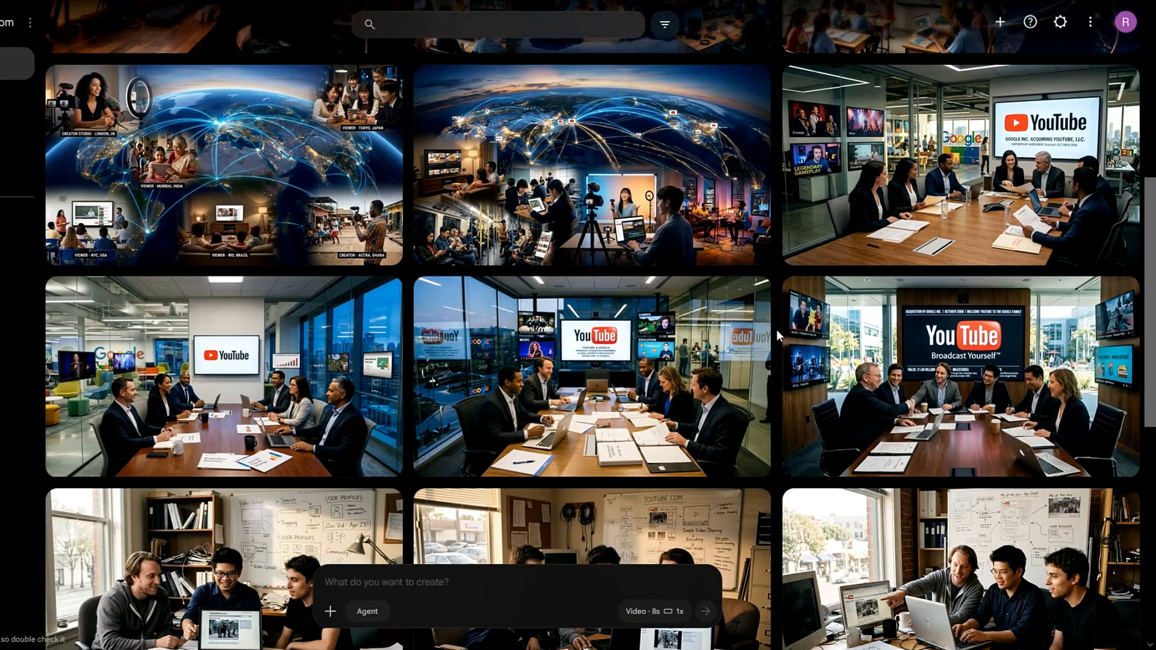
scroll(776, 331, down, 8)
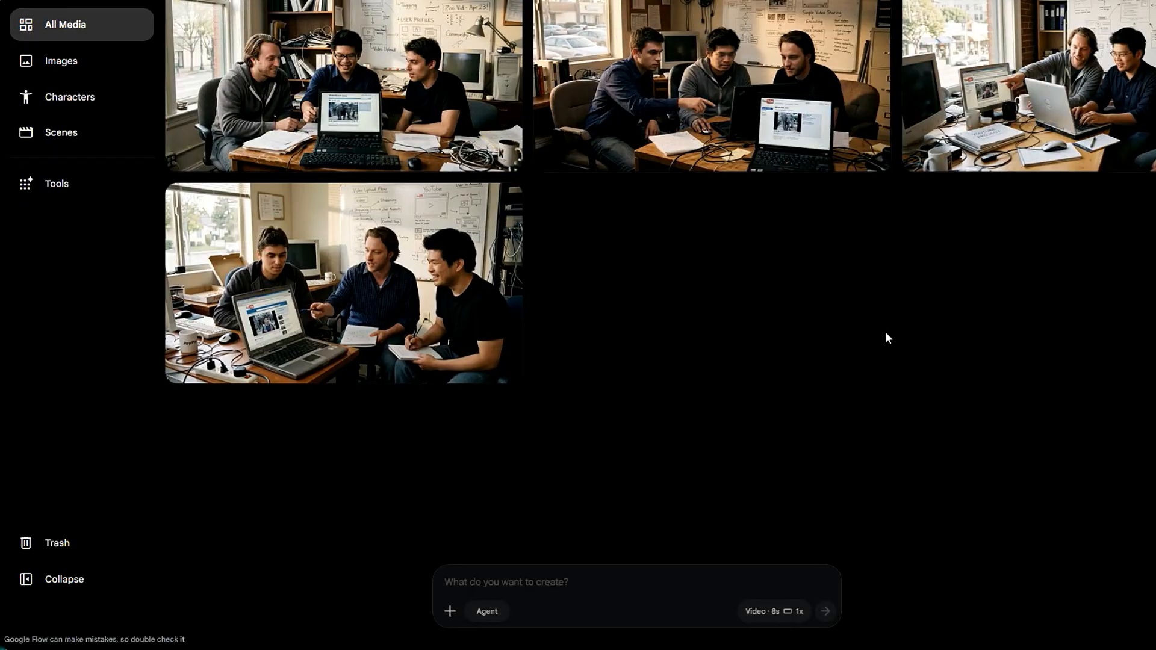
click(505, 203)
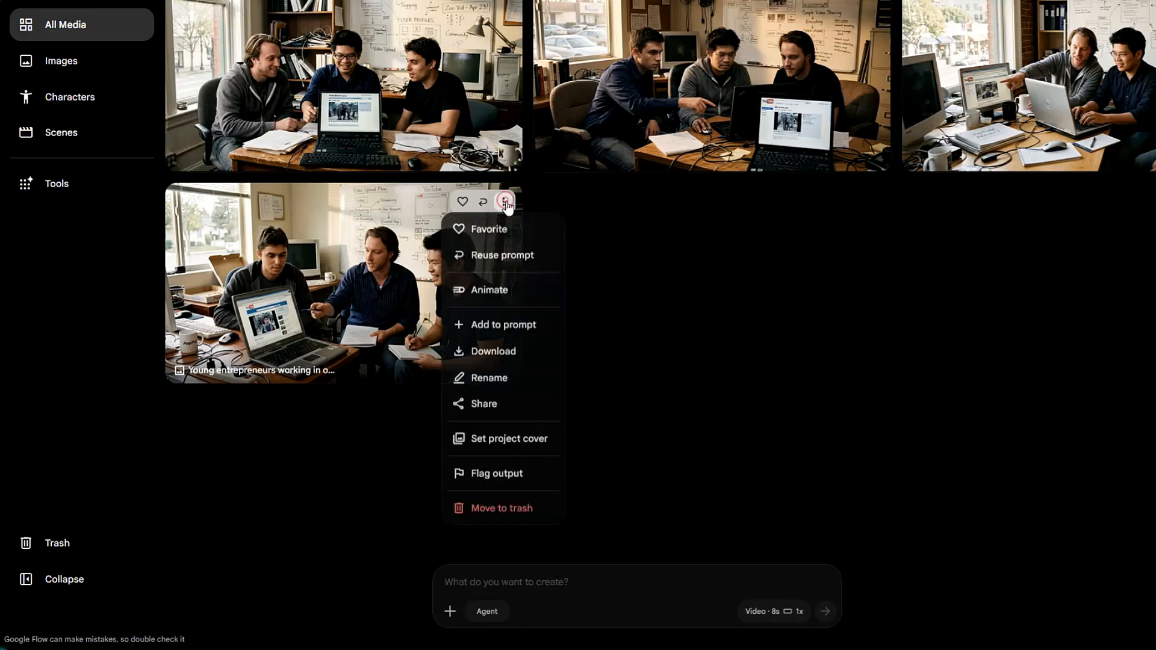
click(491, 291)
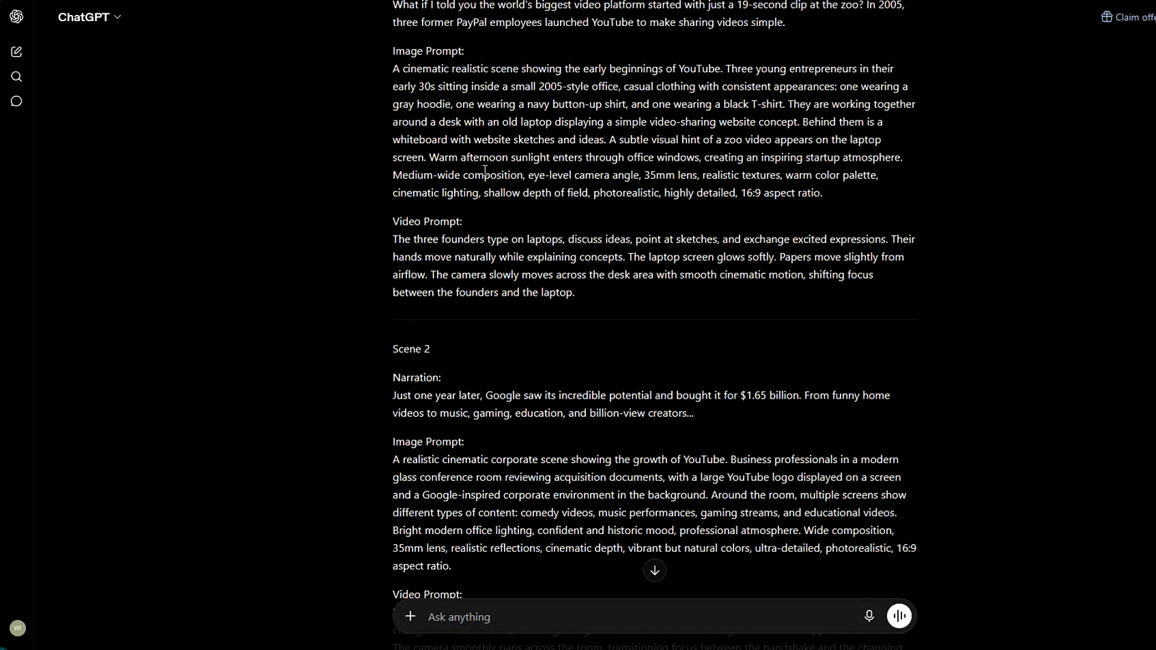
drag(448, 241, 611, 302)
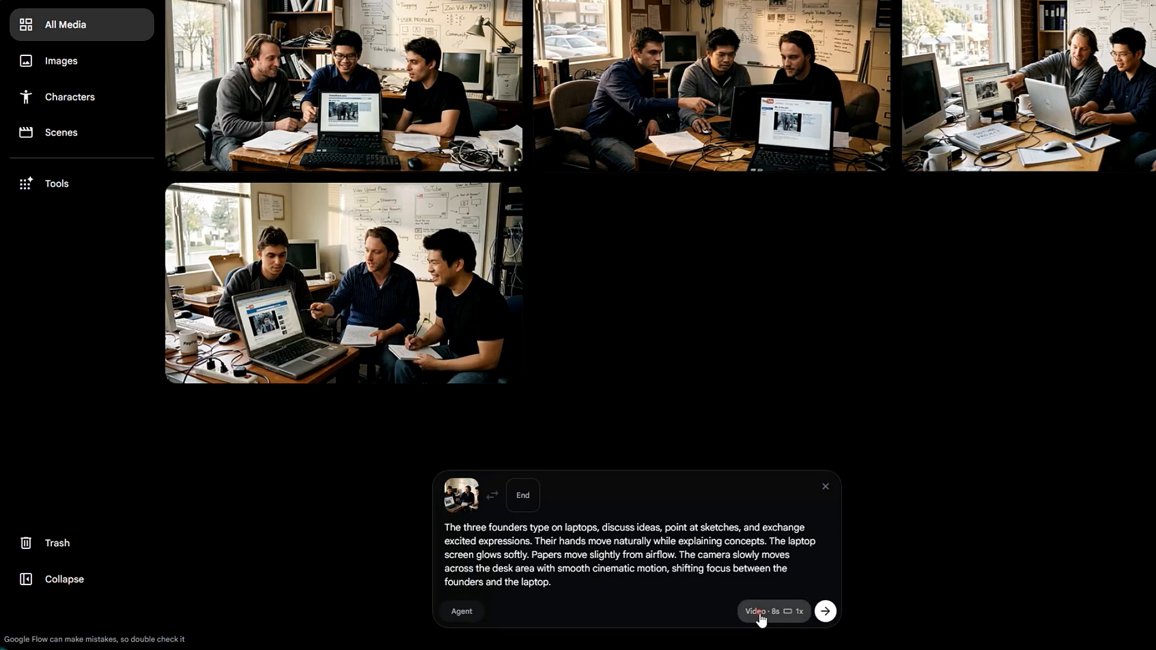
- Generate the Scene 1 video in Ingredients mode with the Omni Flash model
click(761, 612)
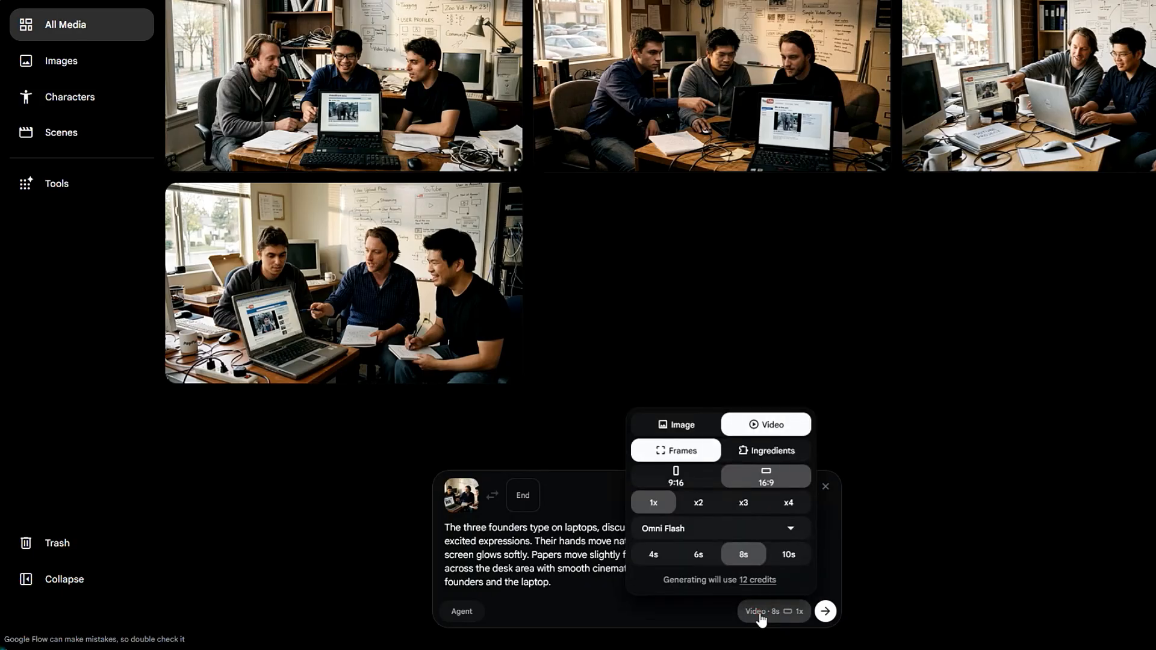
click(781, 458)
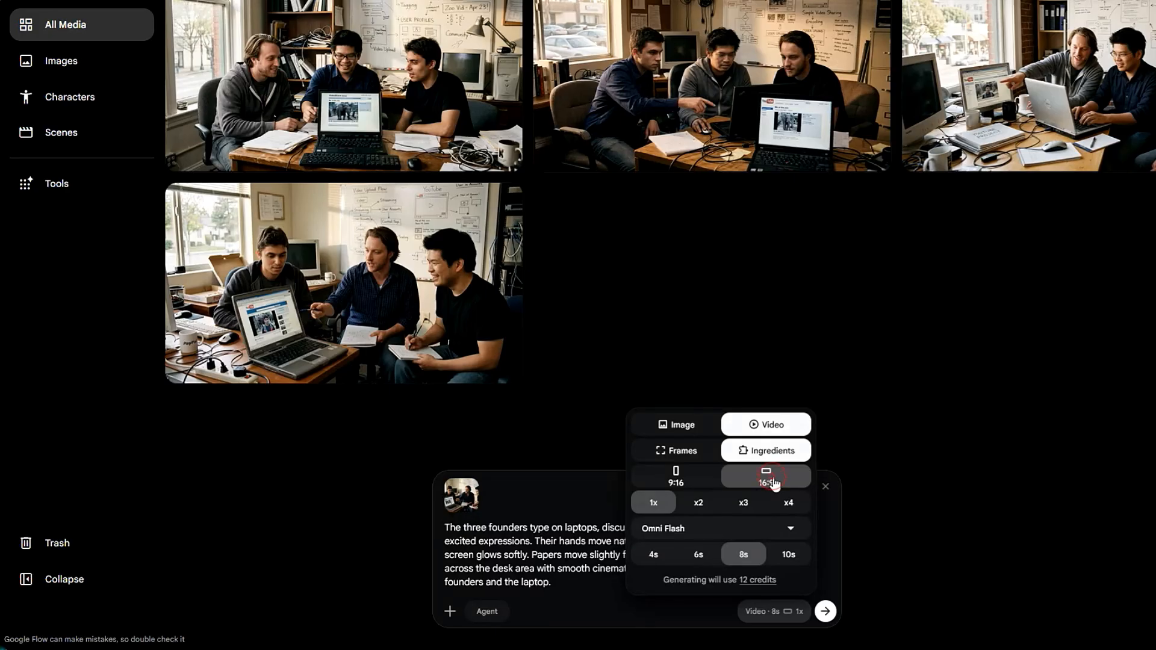
click(768, 530)
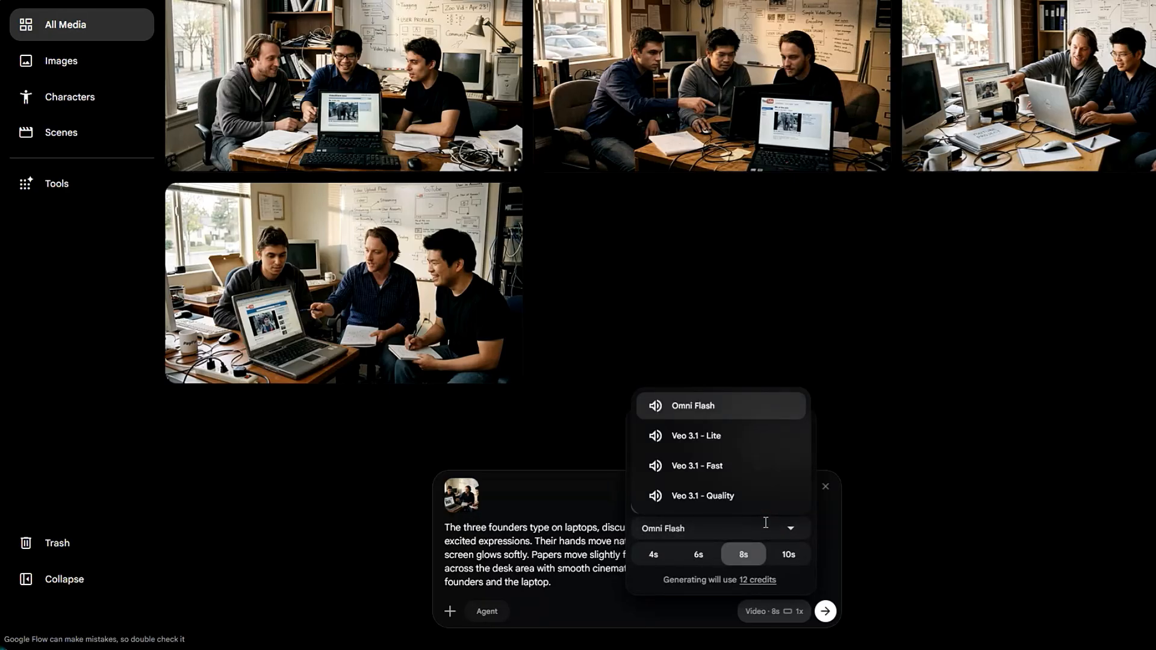
click(711, 407)
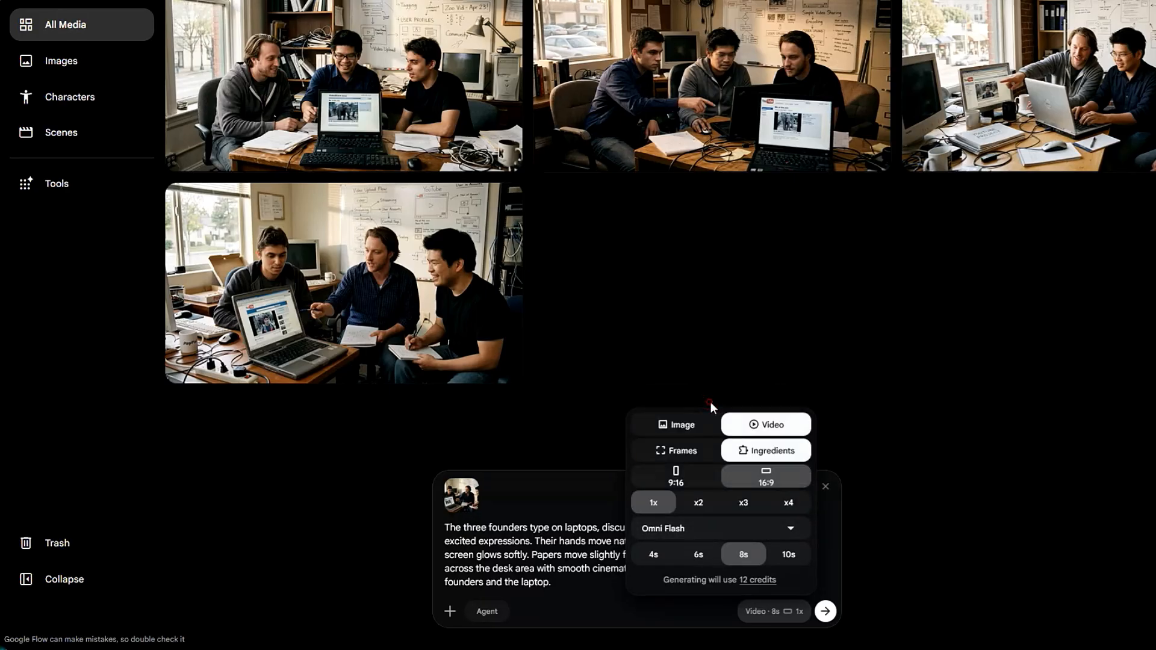
click(826, 612)
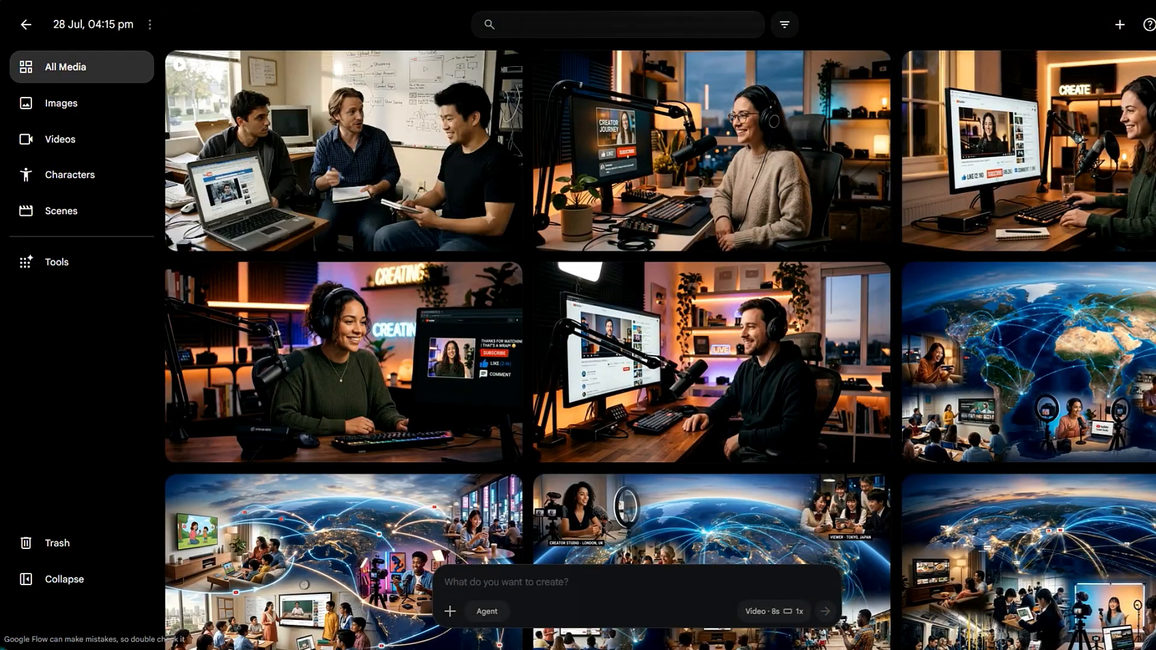
- Play the generated Scene 1 video of the founders and return to the project media
click(372, 144)
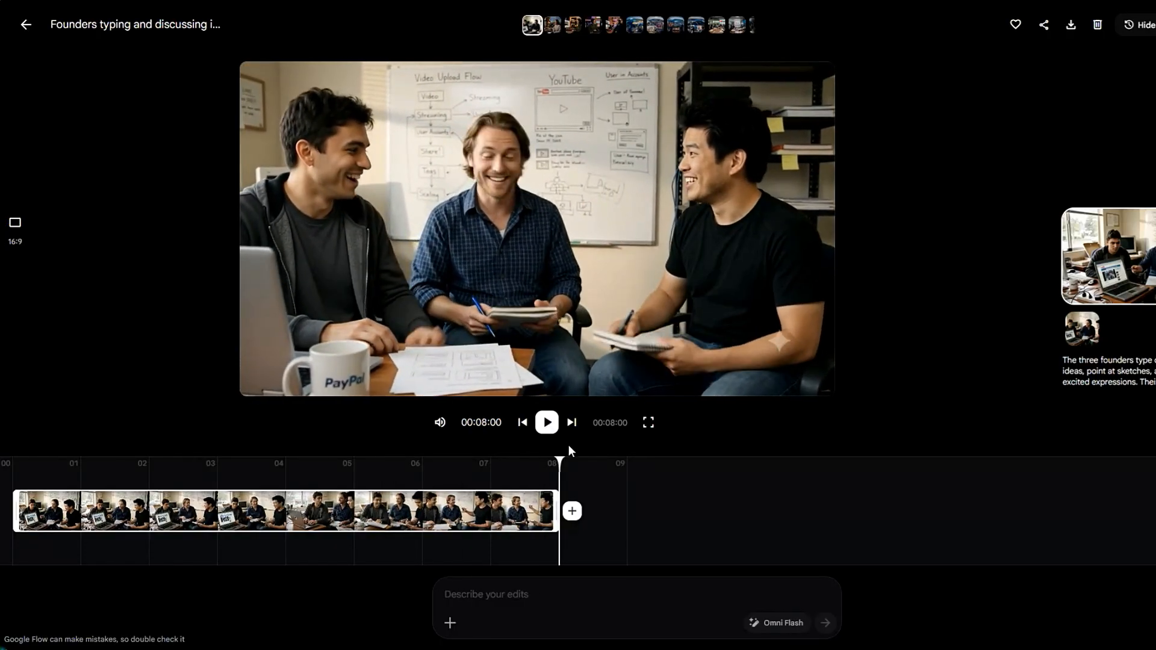
click(546, 423)
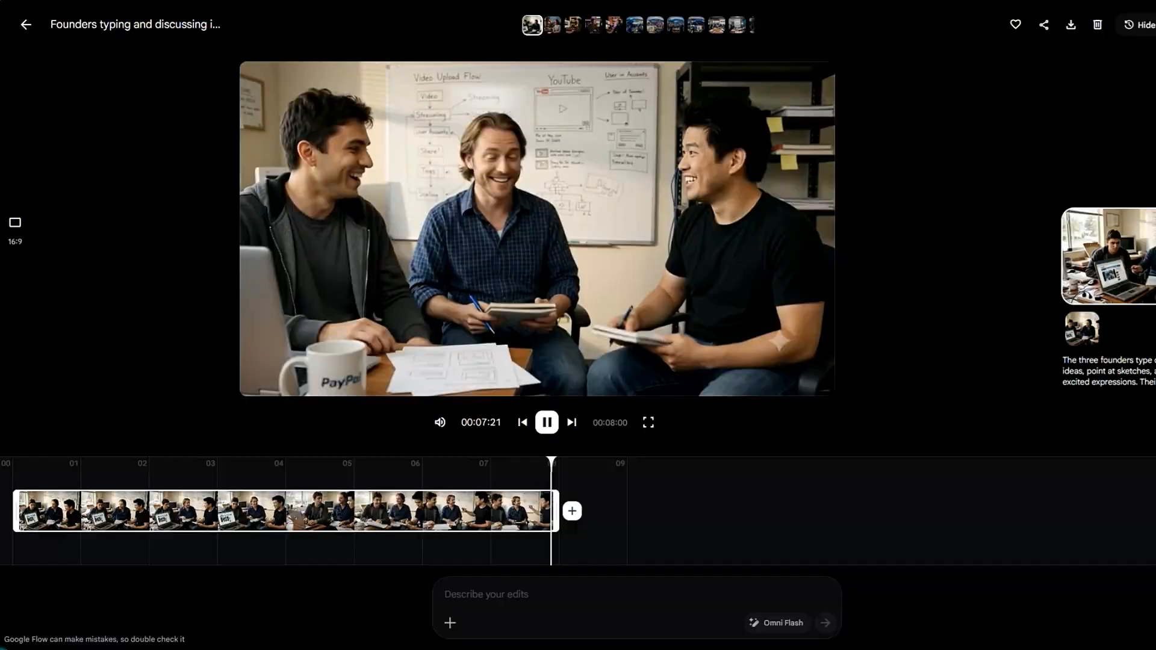
click(25, 25)
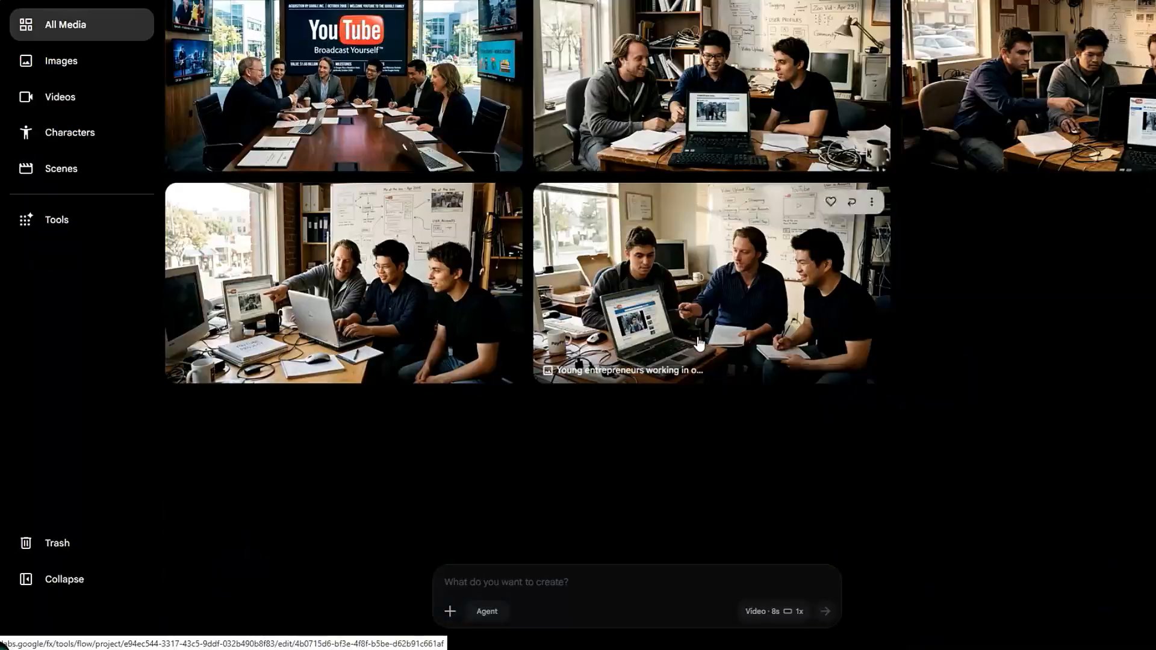
- View the Scene 2 conference room image at full size, return to the project media and look over the results
scroll(697, 343, up, 4)
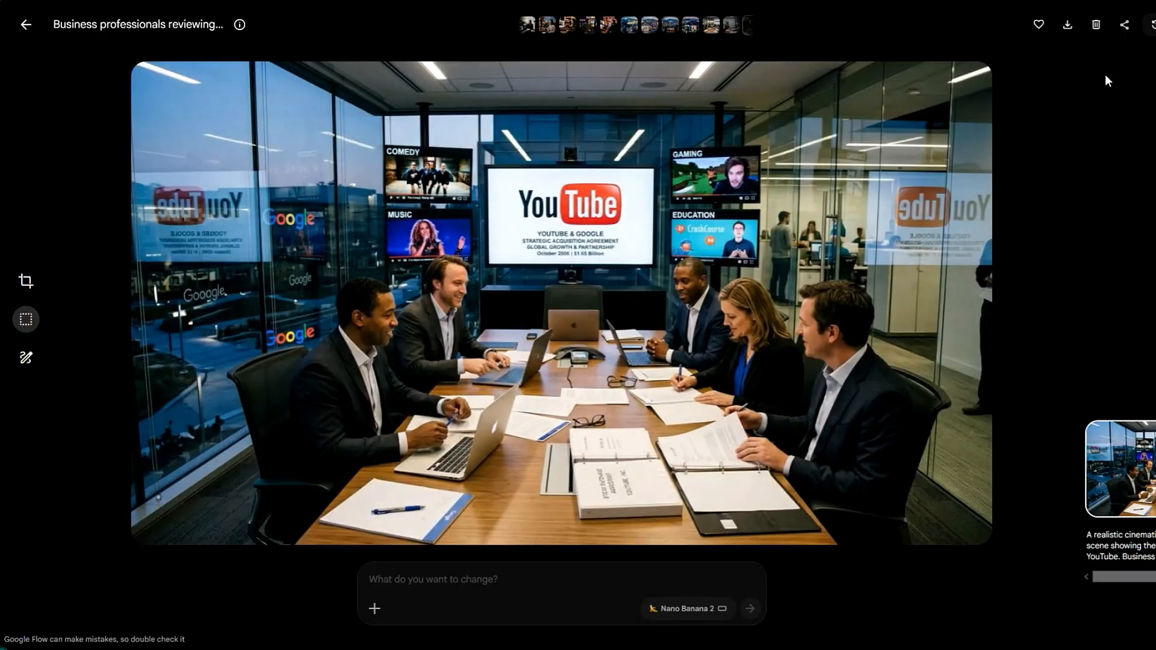
click(23, 19)
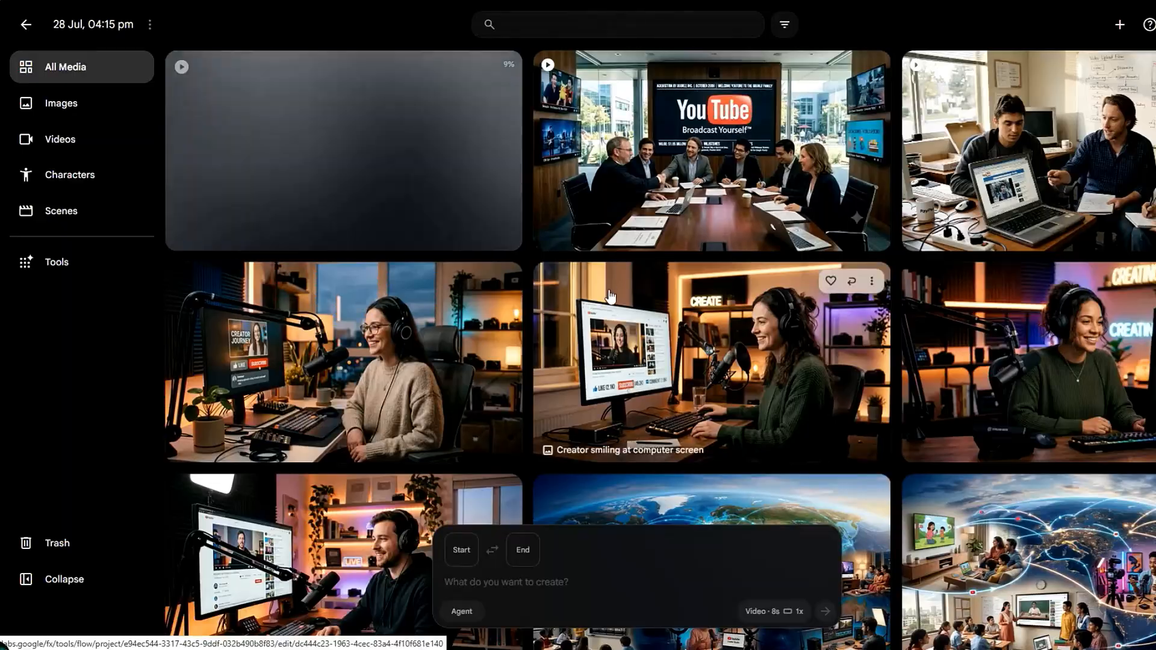
scroll(608, 295, down, 2)
scroll(608, 296, up, 1)
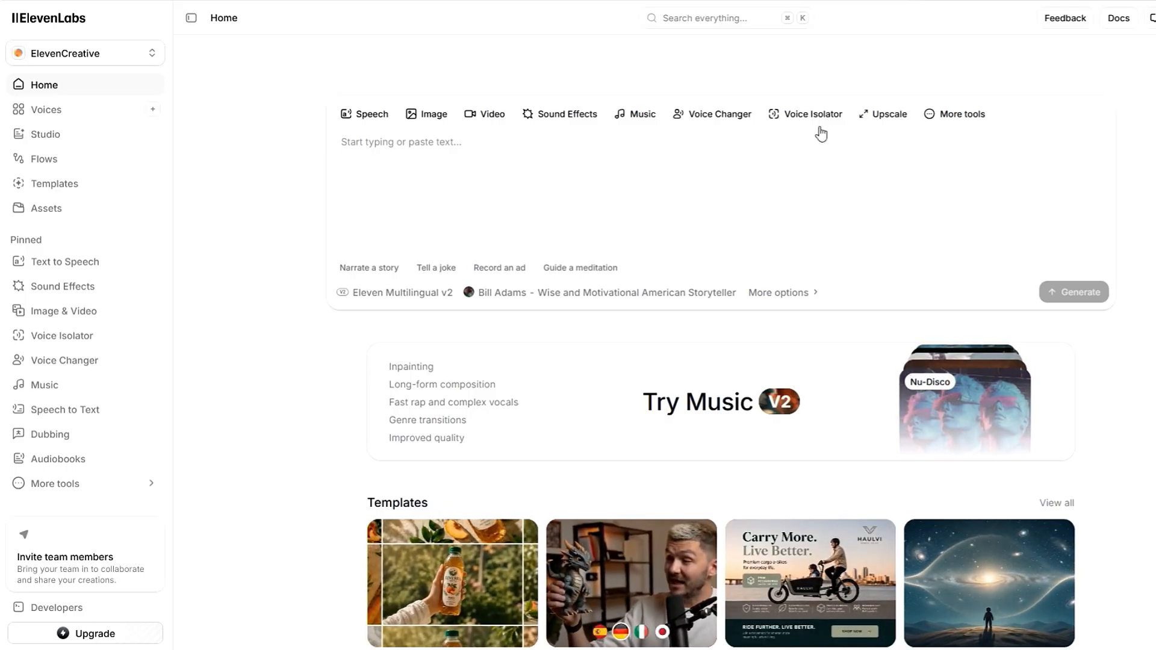
- Open Text to Speech in ElevenLabs and enter the full YouTube history narration as the text
click(72, 263)
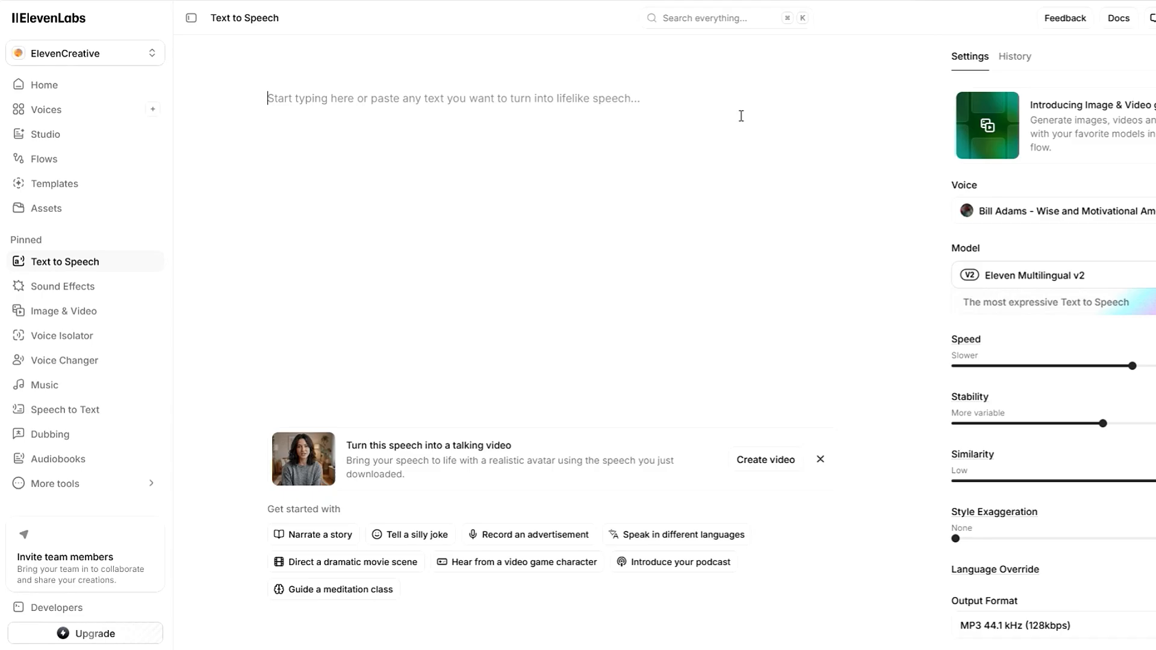
text(What if I told you YouTube started with a simple 19-second zoo video? In 2005, three former PayPal employees created a platform that changed how people share videos. Just one year later, Google bought YouTube for $1.65 billion. From entertainment and music to gaming, education, and millions of creators, YouTube transformed the way the world watches and learns. Today, it connects billions of people worldwide, proving that one simple idea can change the internet forever. Like and subscribe for more amazing stories, and comment your first YouTube memory.)
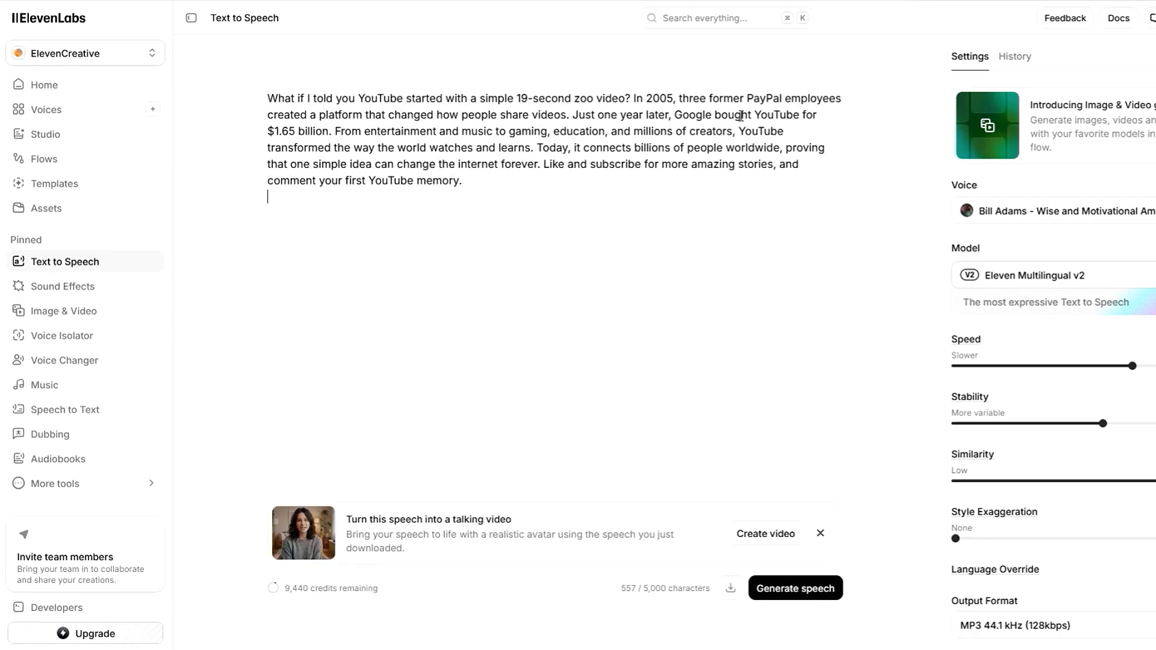
- Open the voice selection, look through the accent and category filters, and filter the English voices by gender
click(1023, 210)
click(949, 162)
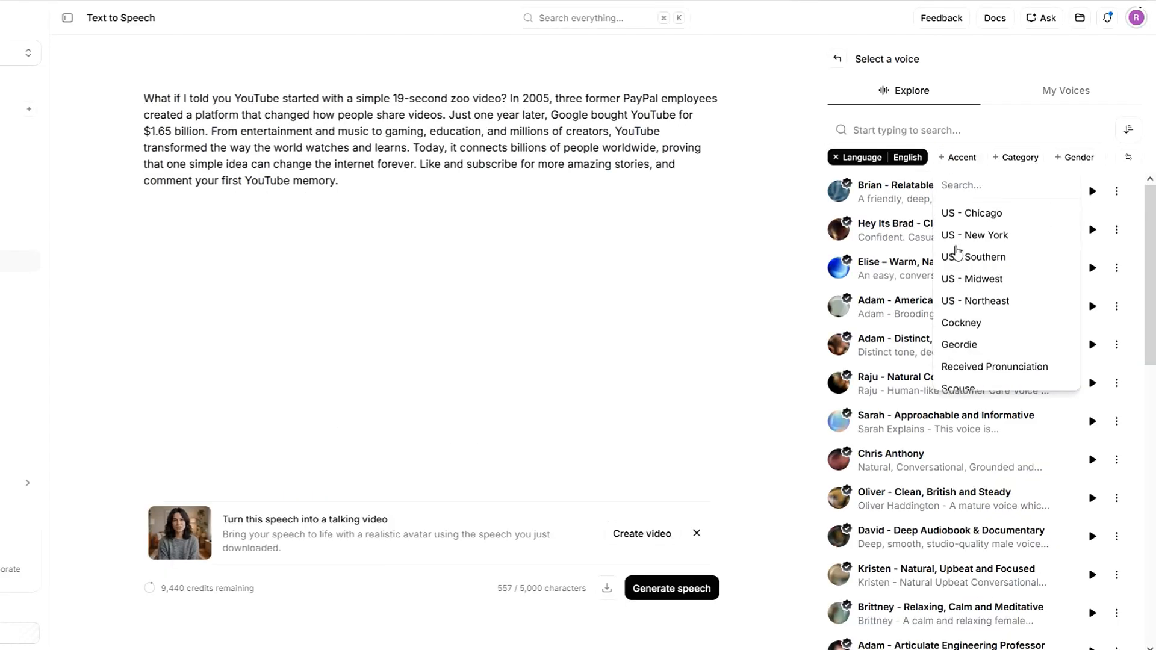
click(993, 159)
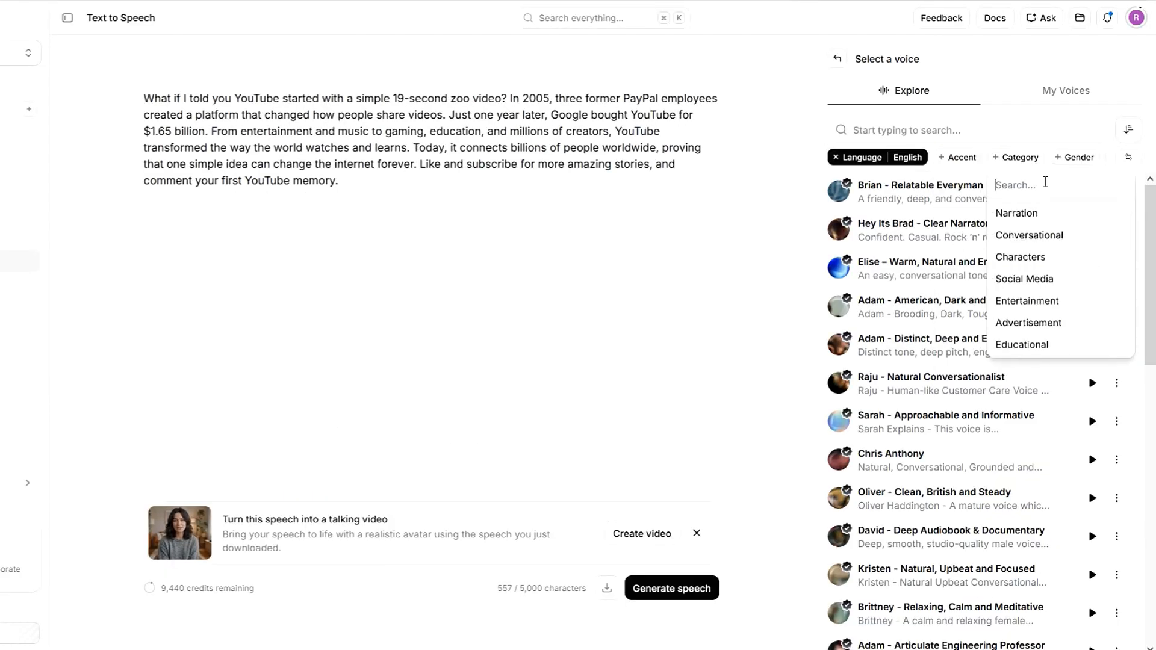
click(1062, 158)
click(1051, 191)
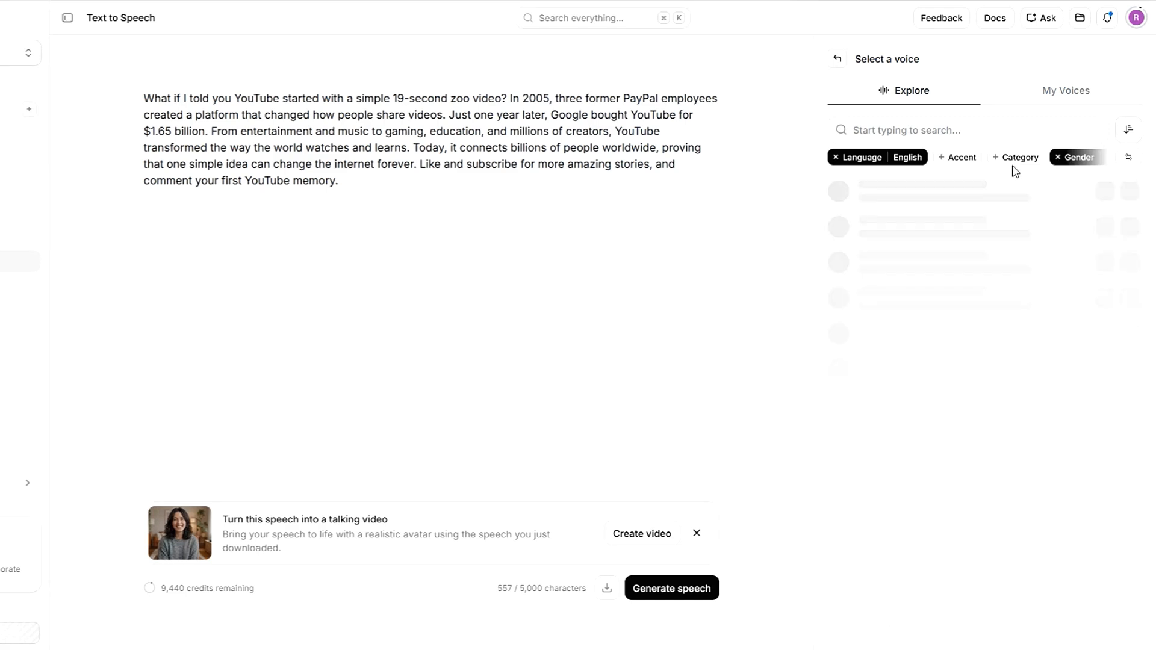
- Filter the voices by the Educational category and the American accent
click(1006, 160)
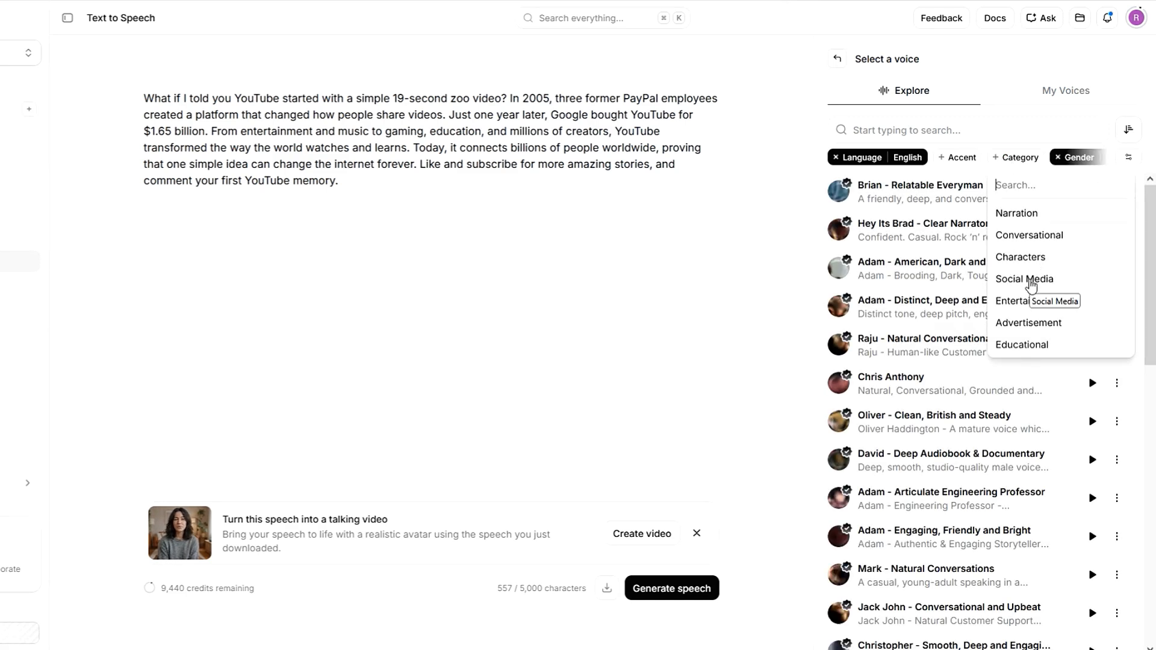
click(1022, 344)
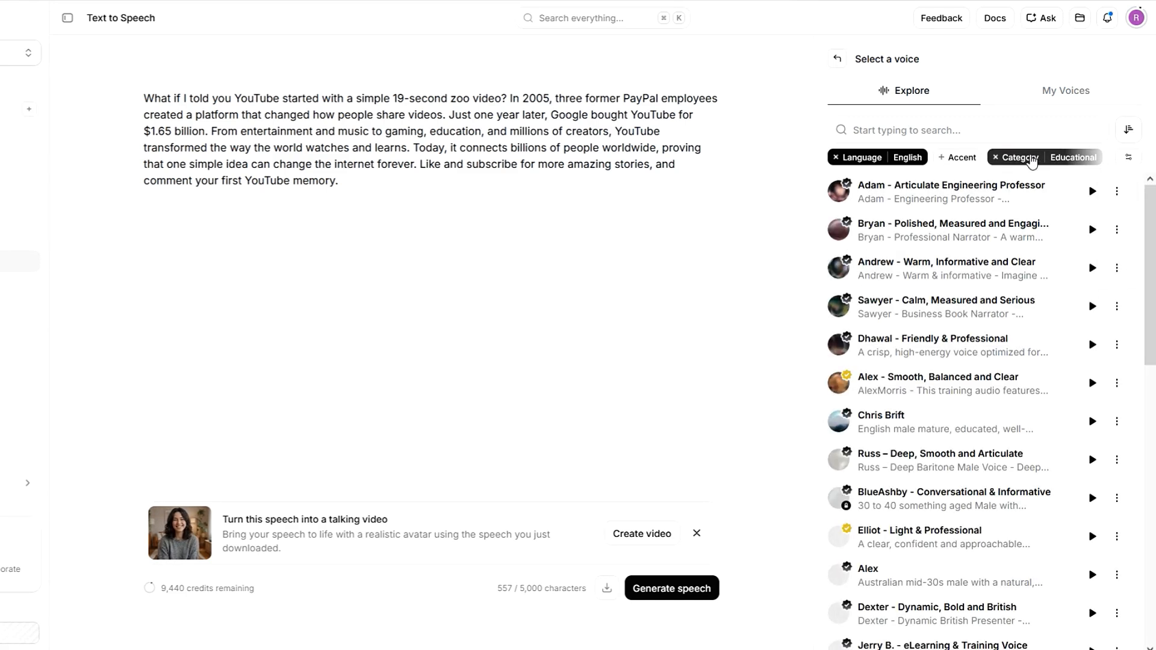
click(957, 159)
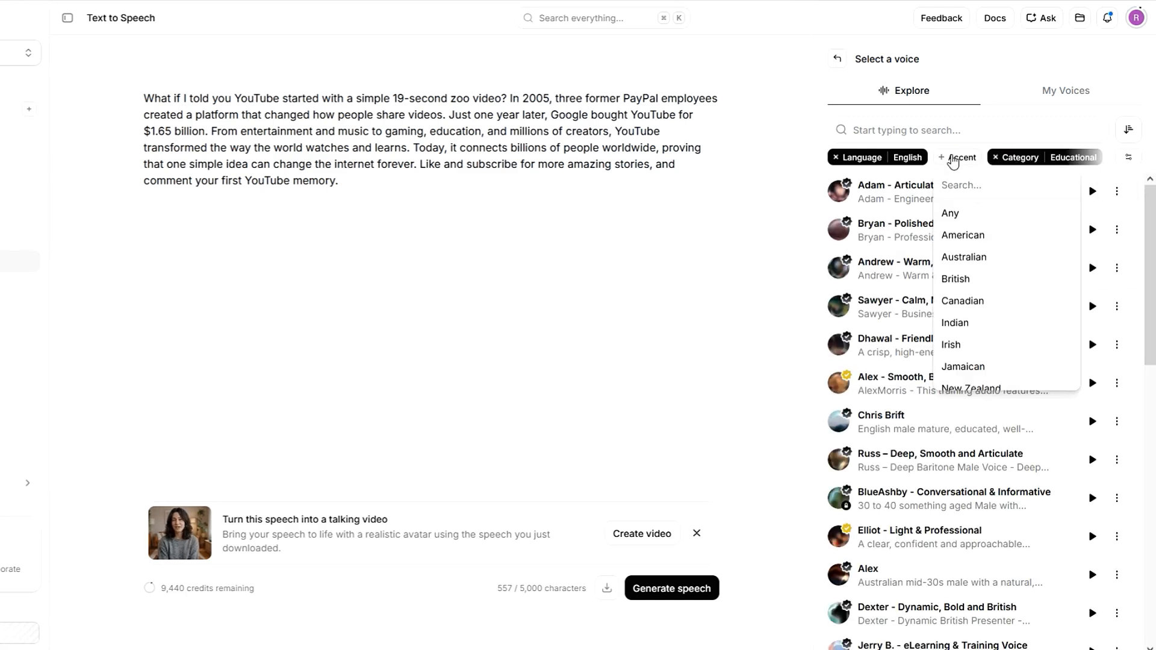
click(962, 235)
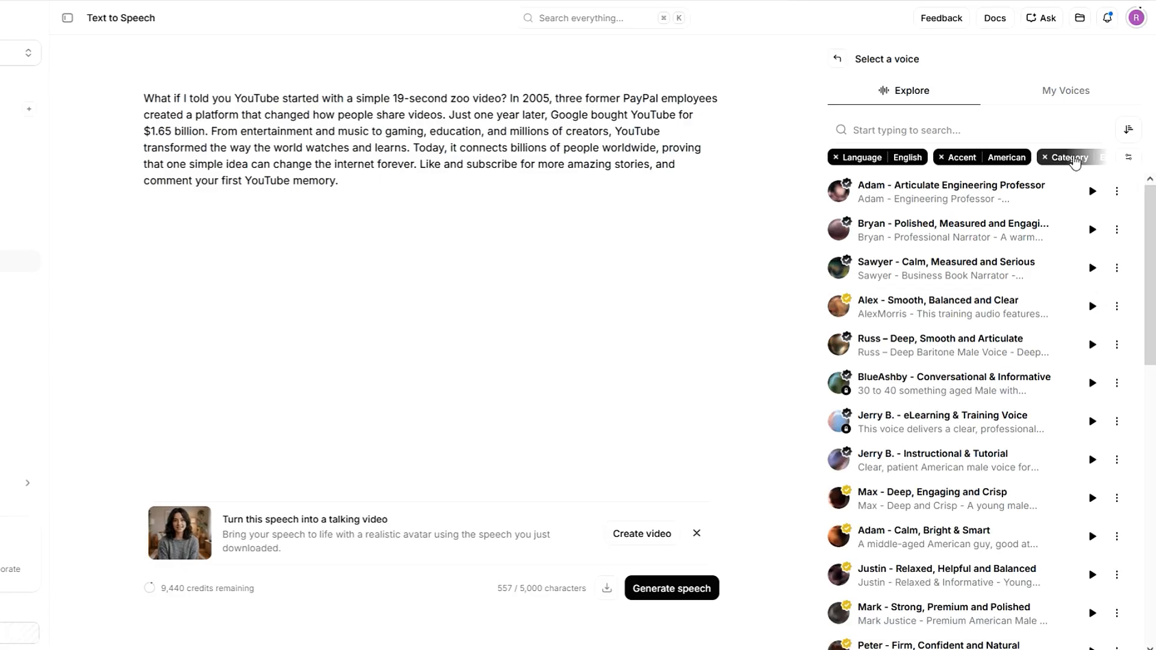
- Change the category filter to Social Media and choose the voice "Drew - Casual, Curious & Fun"
click(1075, 159)
click(1058, 279)
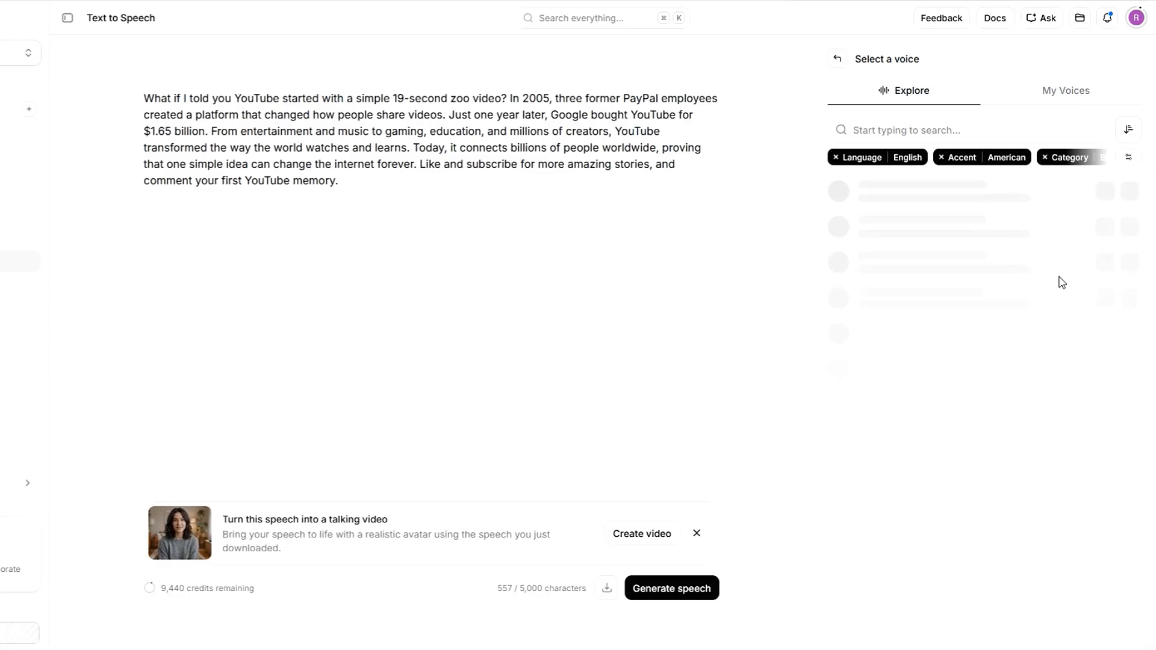
click(1091, 229)
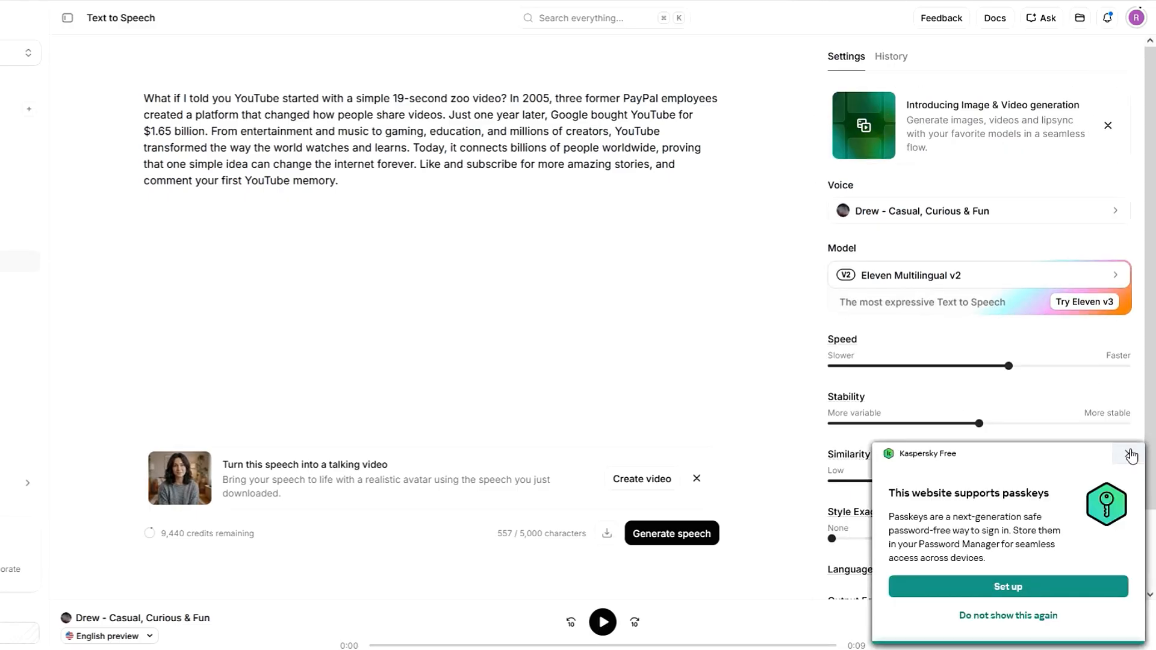
scroll(1006, 481, down, 2)
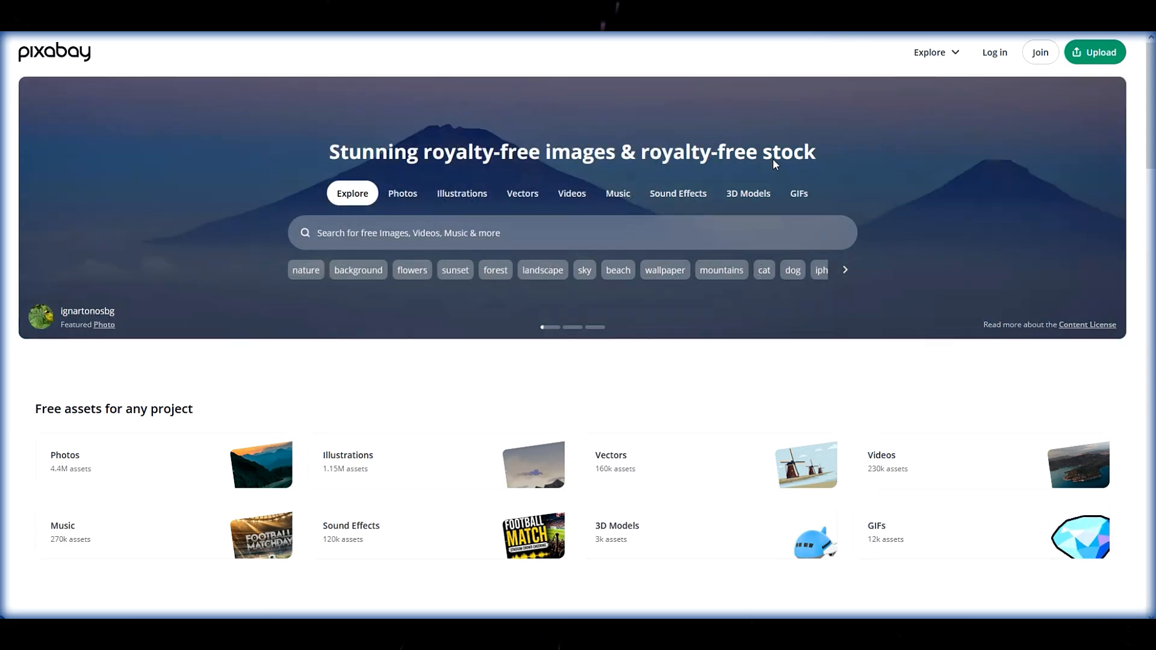
- Switch to Pixabay and look through its home page and the royalty-free music tracks and suggested music tags
scroll(684, 206, down, 15)
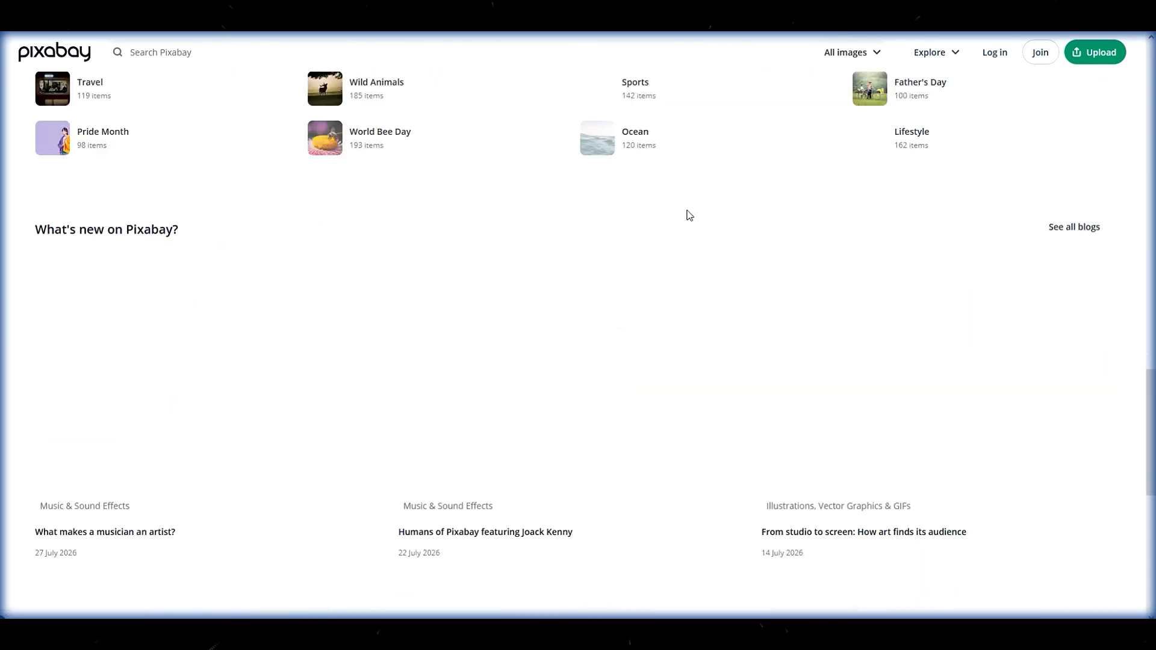
scroll(689, 215, up, 15)
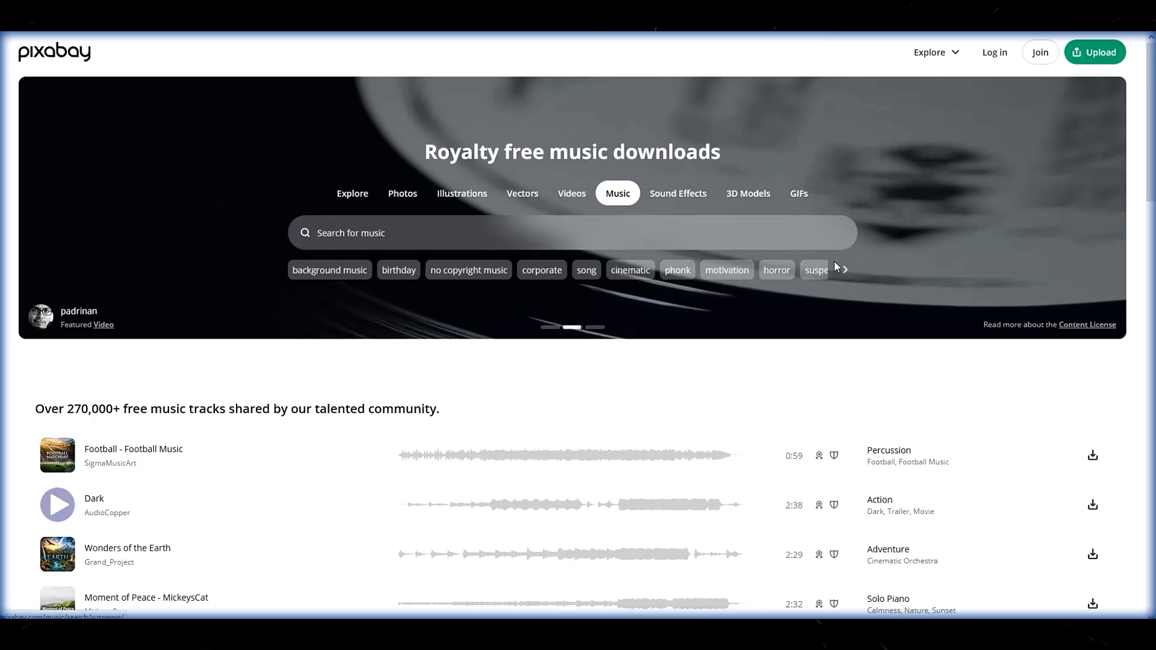
click(844, 269)
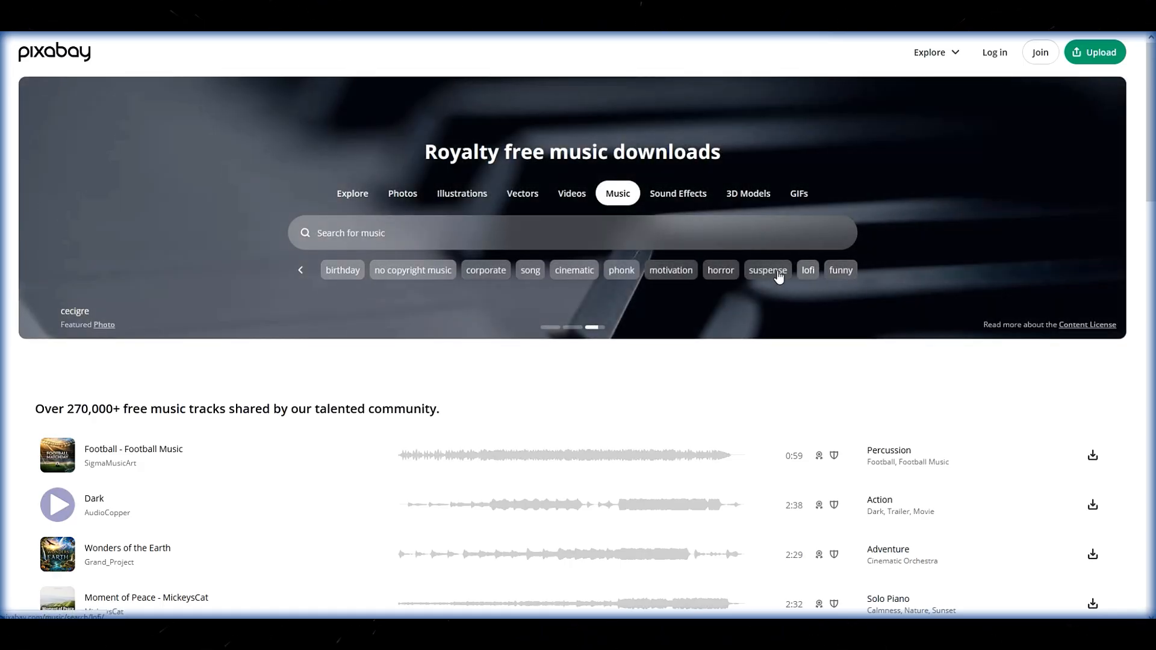
scroll(778, 276, down, 6)
scroll(273, 395, down, 5)
scroll(273, 395, up, 10)
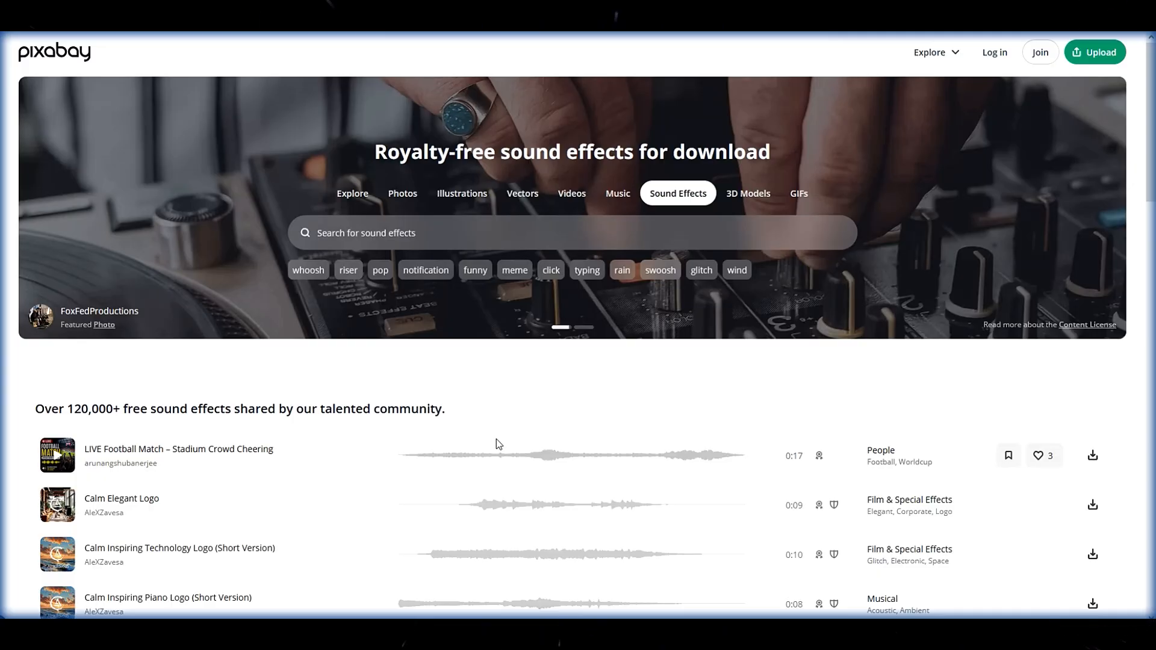
- Look through Pixabay's royalty-free sound effects, from the suggested tags to the Editor's Choice and curated playlists
scroll(496, 443, down, 5)
scroll(498, 442, up, 5)
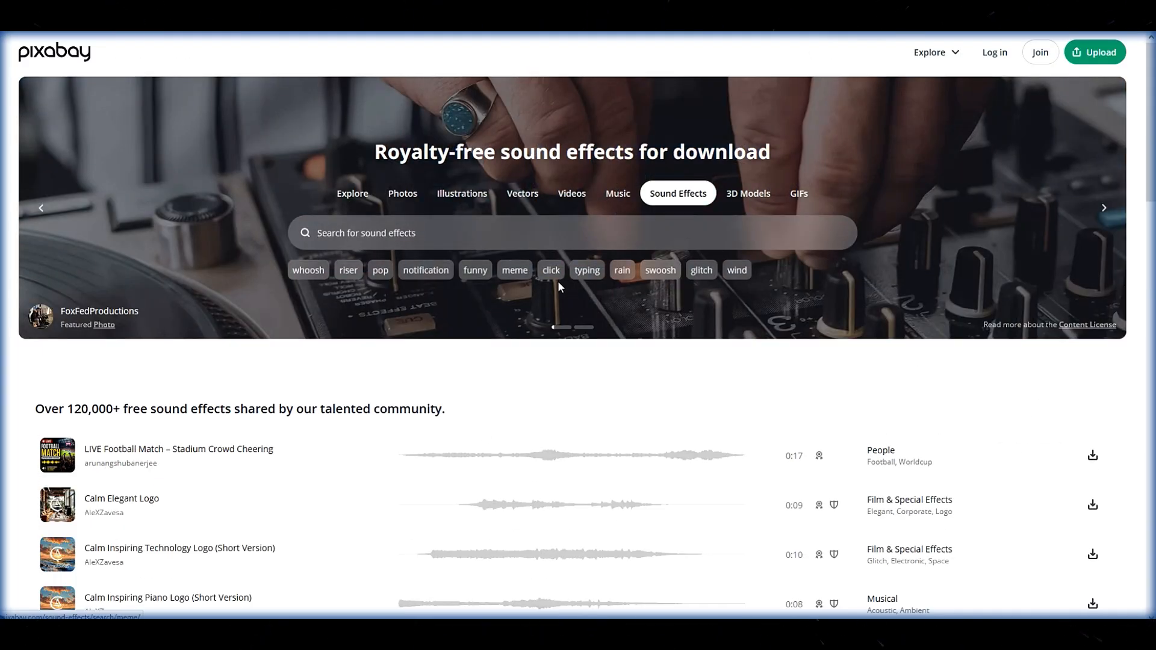
scroll(667, 415, down, 15)
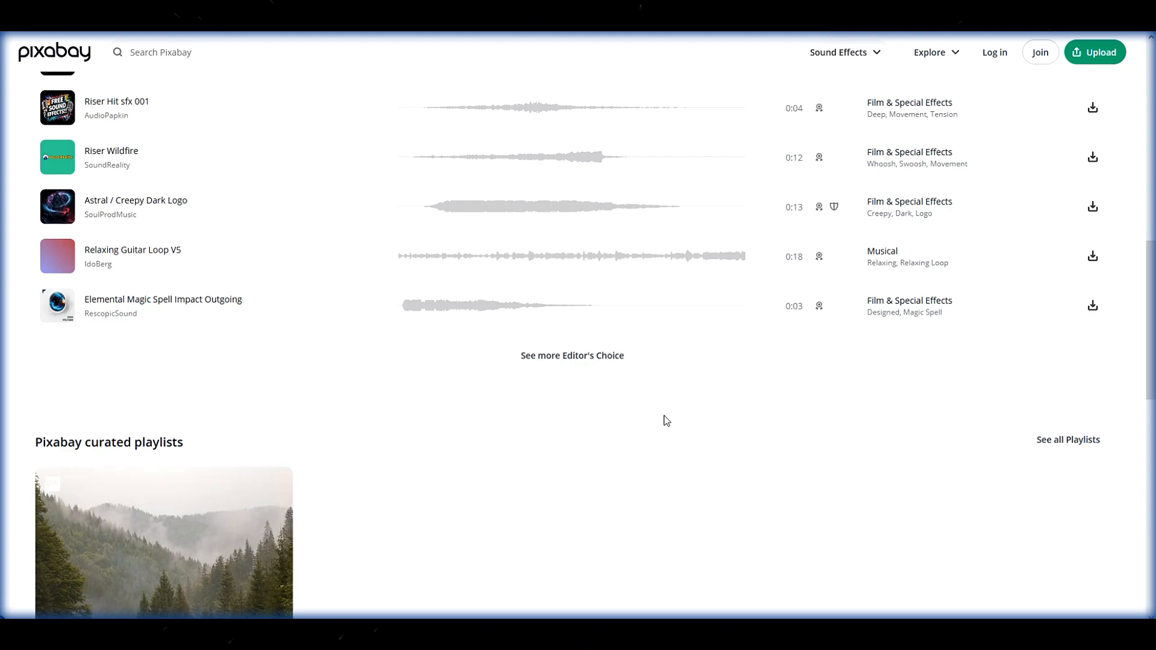
scroll(664, 416, up, 15)
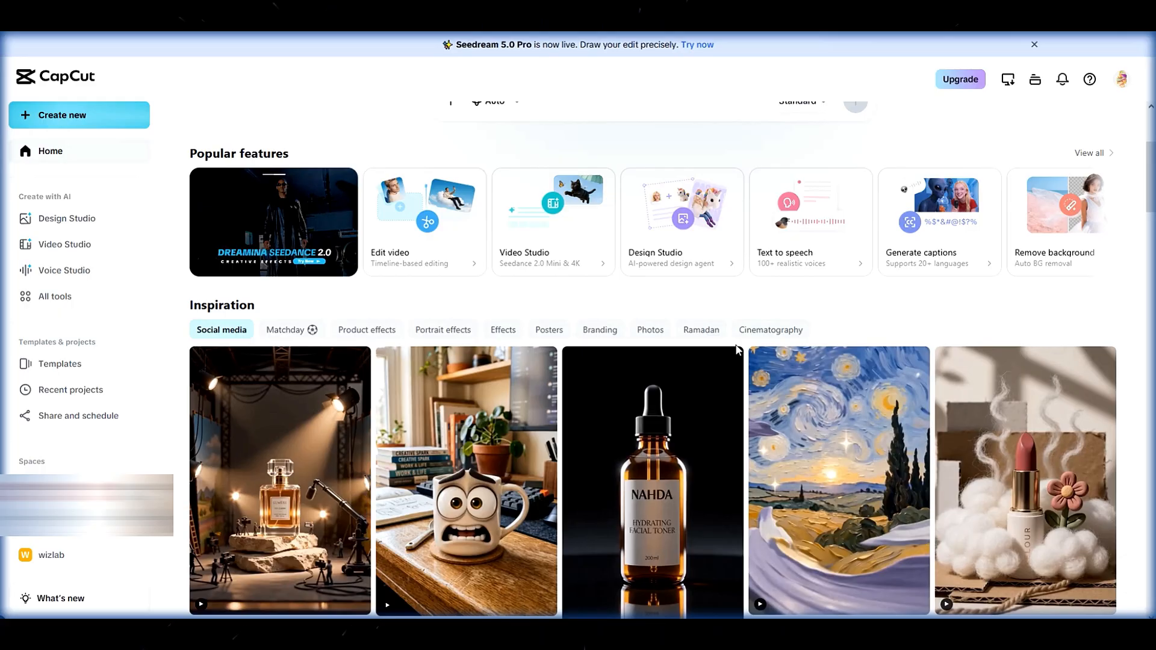
- Switch to CapCut and look through the Social media inspiration gallery on its home page
scroll(736, 350, down, 4)
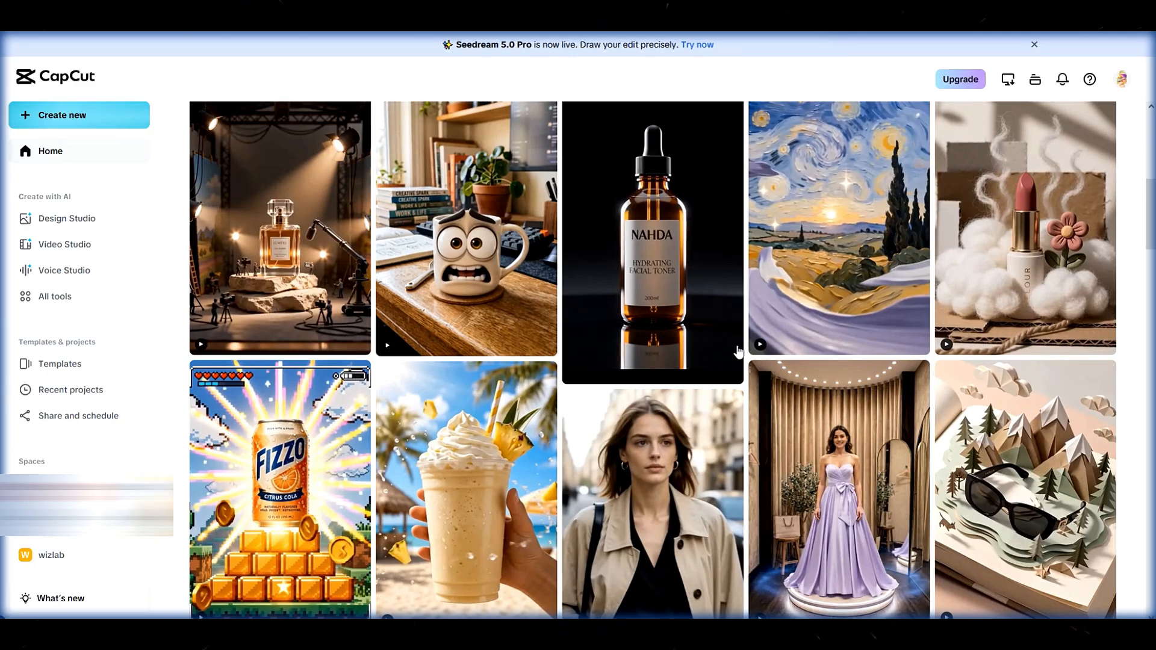
scroll(738, 351, down, 4)
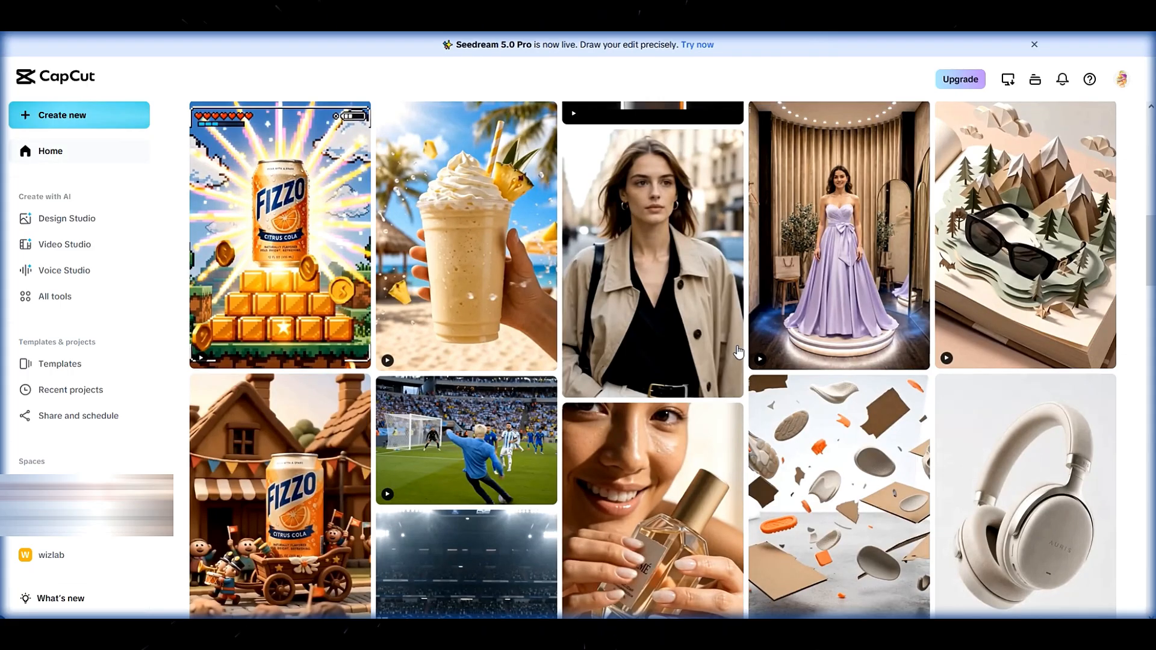
scroll(738, 351, down, 3)
scroll(740, 354, down, 5)
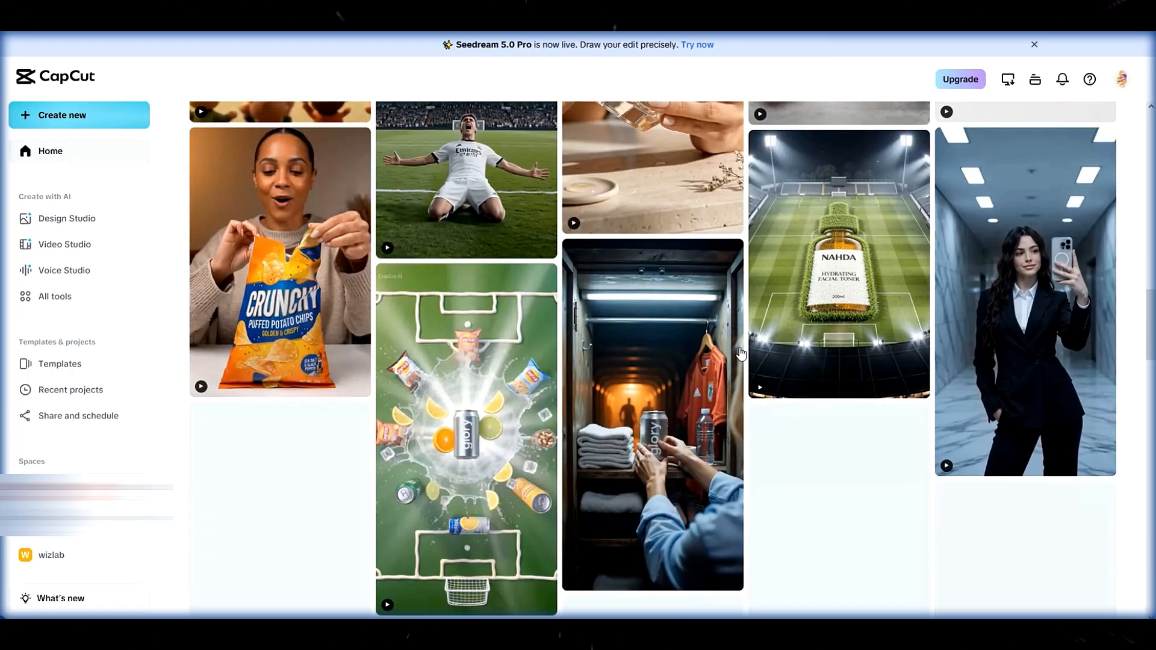
scroll(741, 354, down, 4)
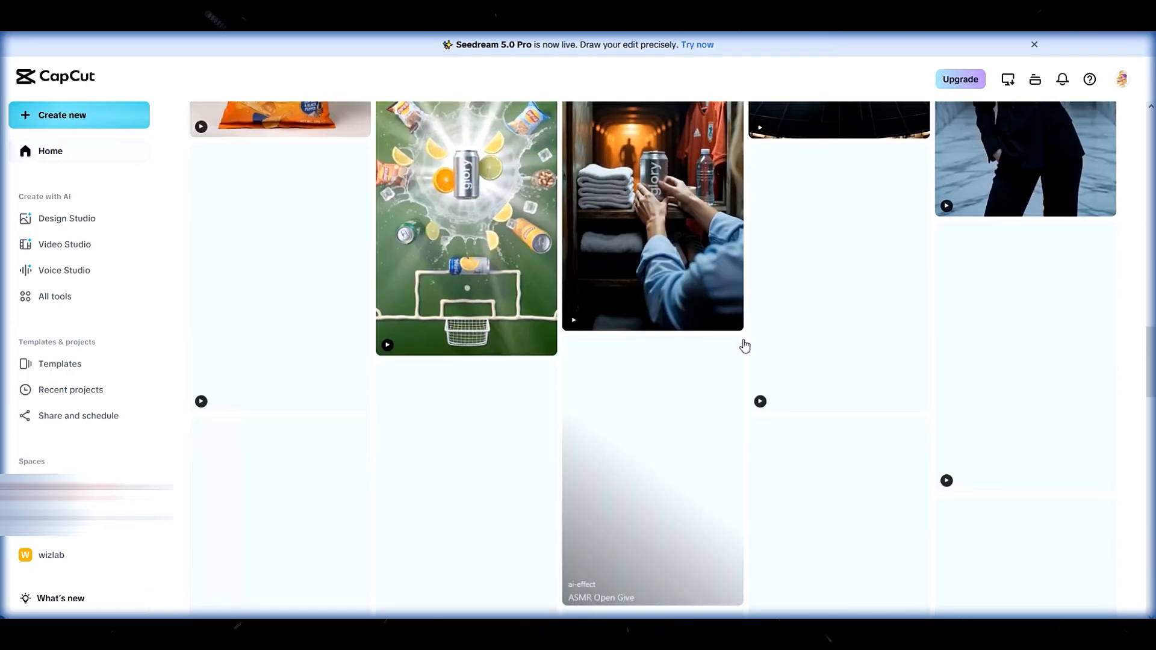
scroll(744, 349, up, 9)
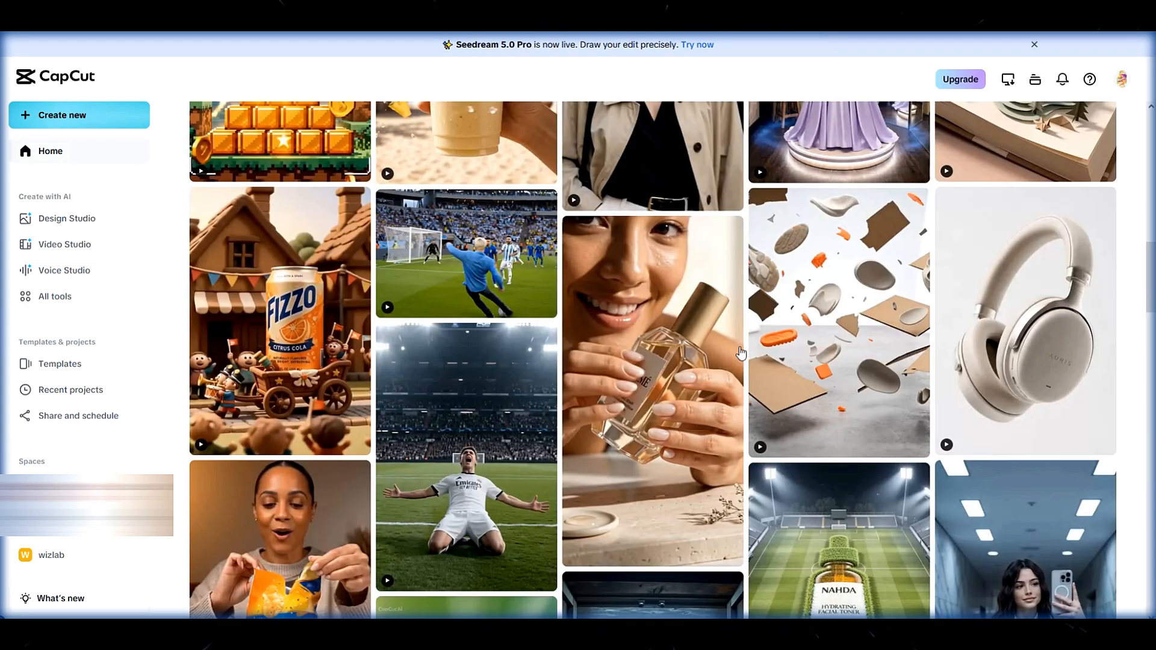
scroll(741, 354, up, 4)
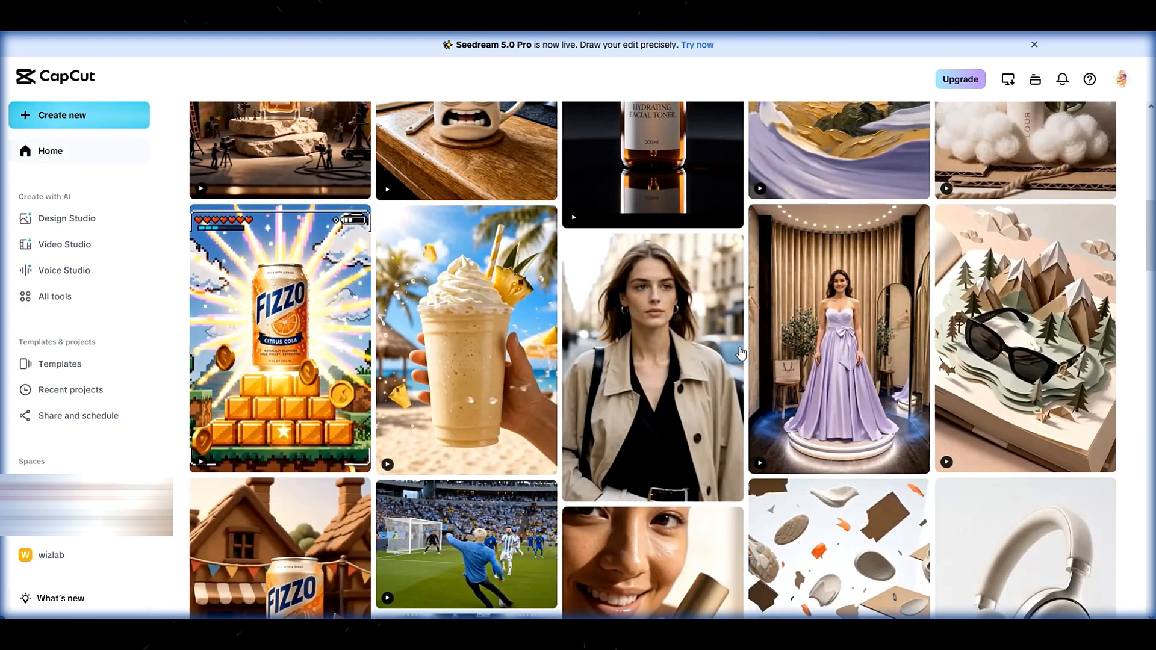
scroll(740, 354, up, 5)
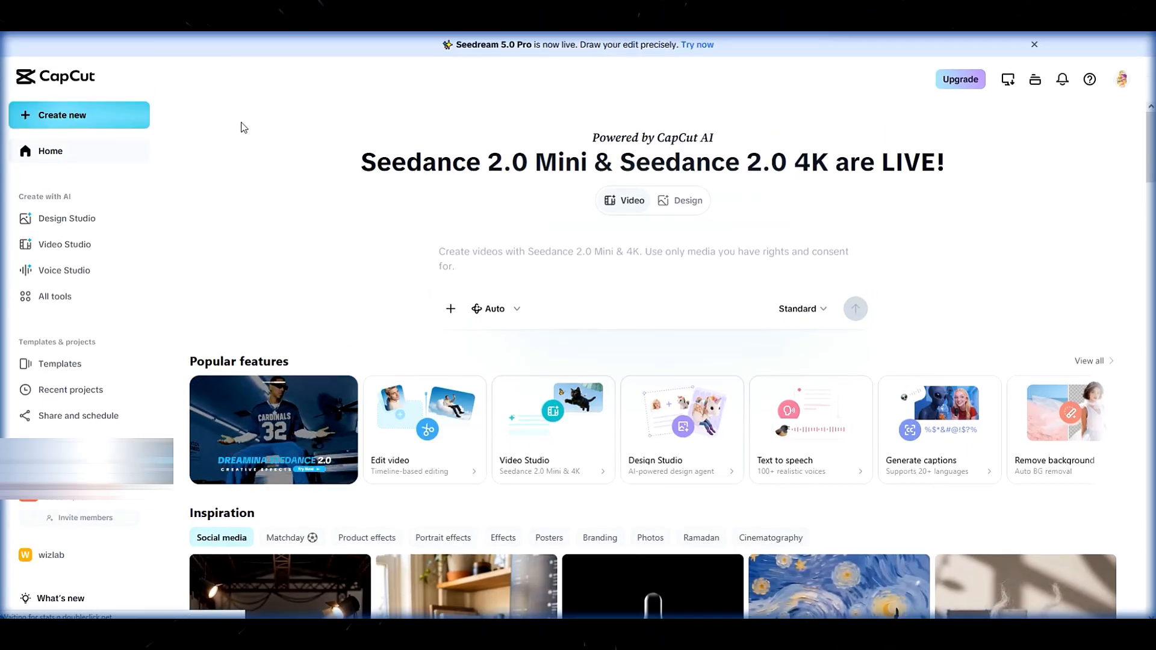
- Create a new 16:9 video project and look through its template, element, audio, text and caption libraries
click(120, 114)
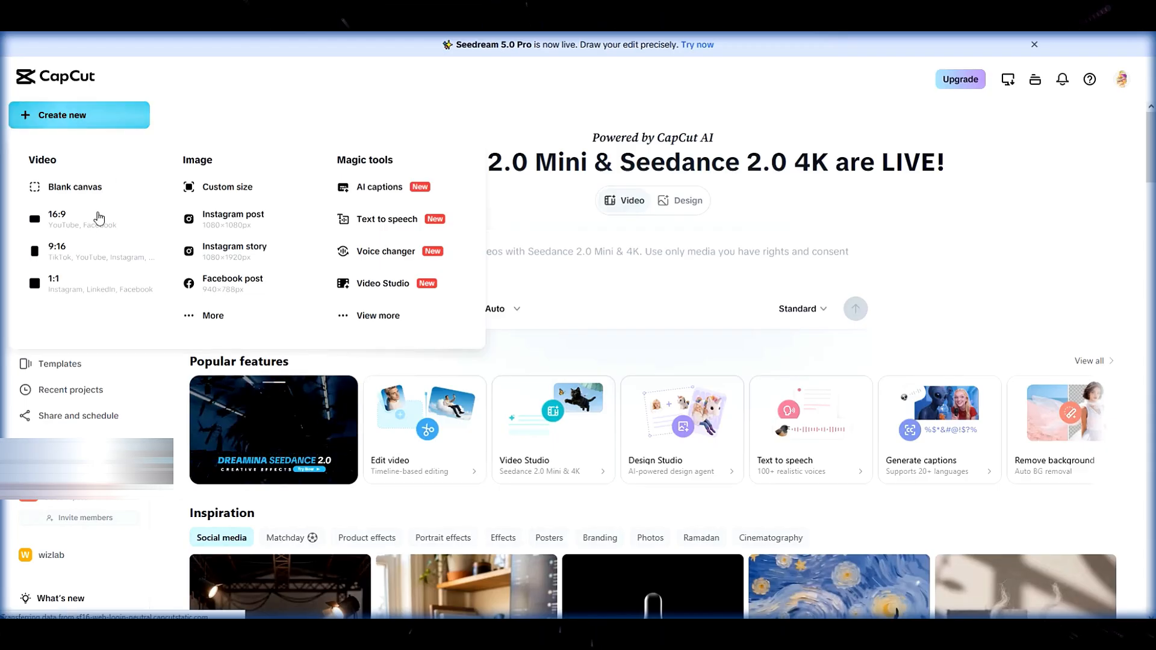
click(94, 215)
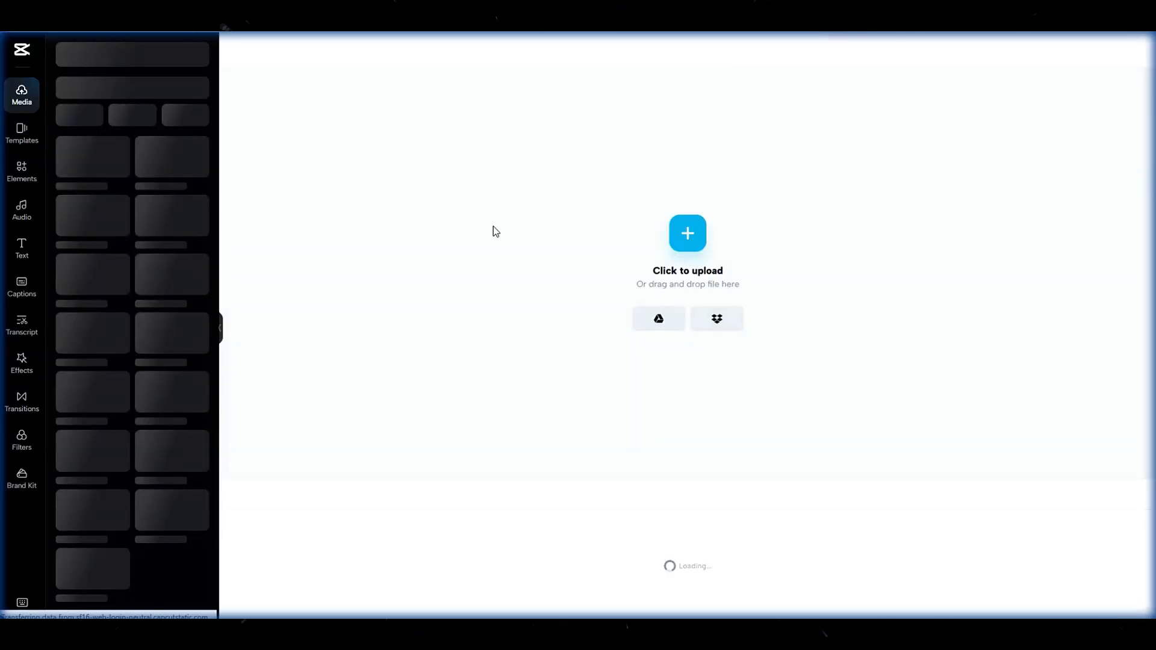
click(19, 136)
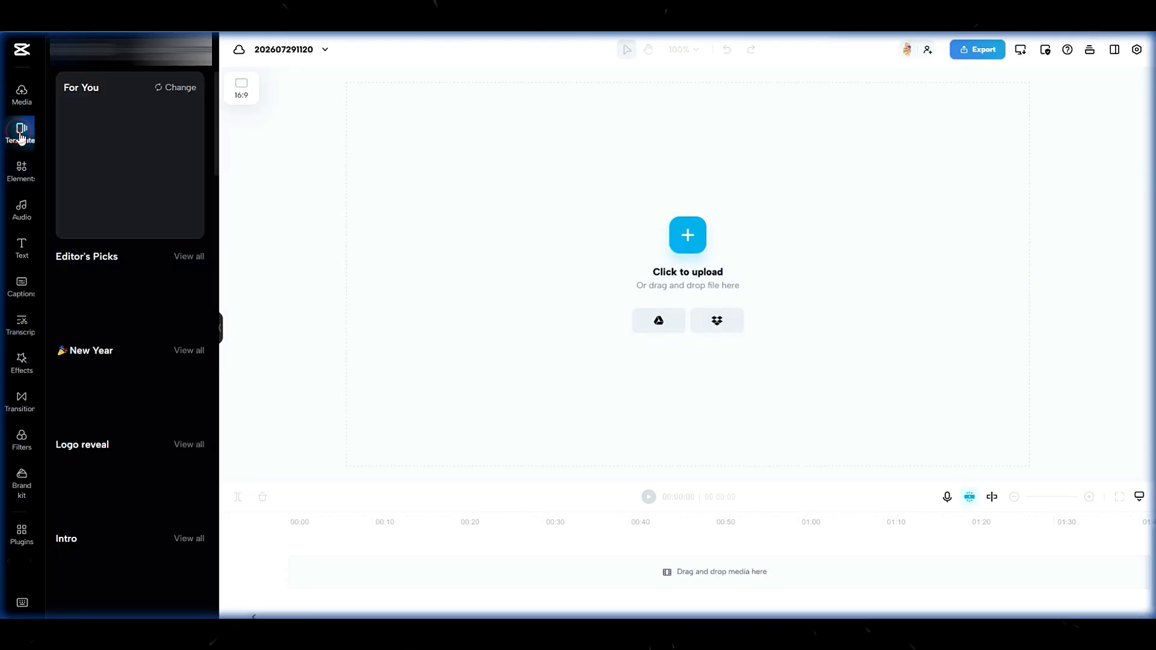
click(21, 177)
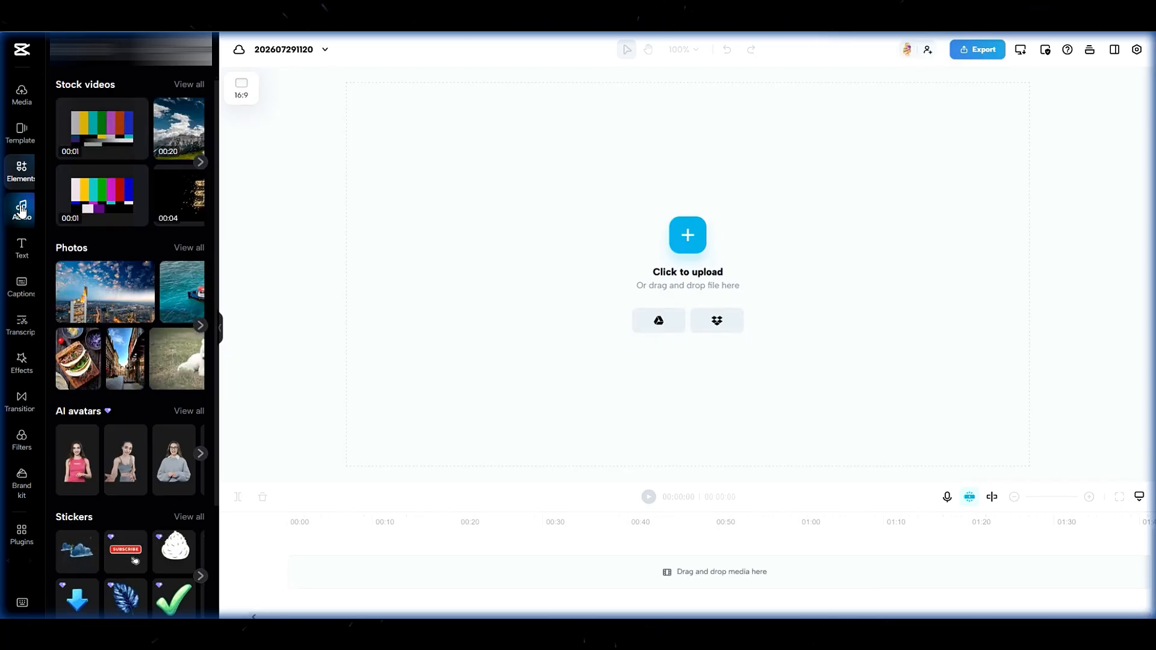
click(22, 209)
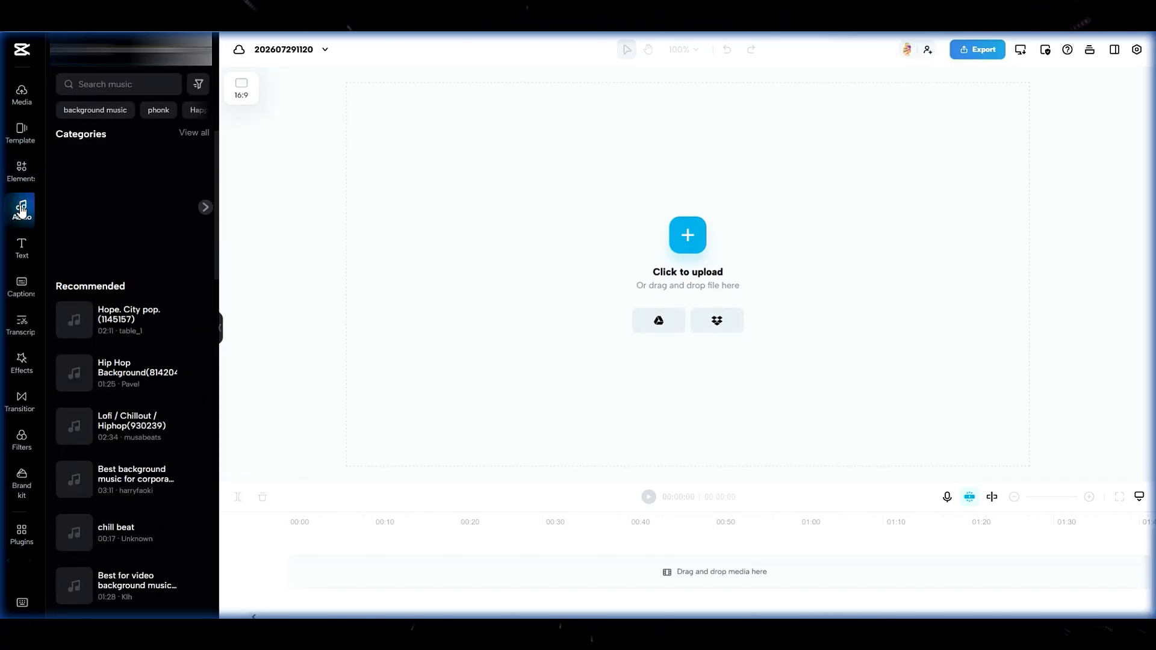
click(21, 246)
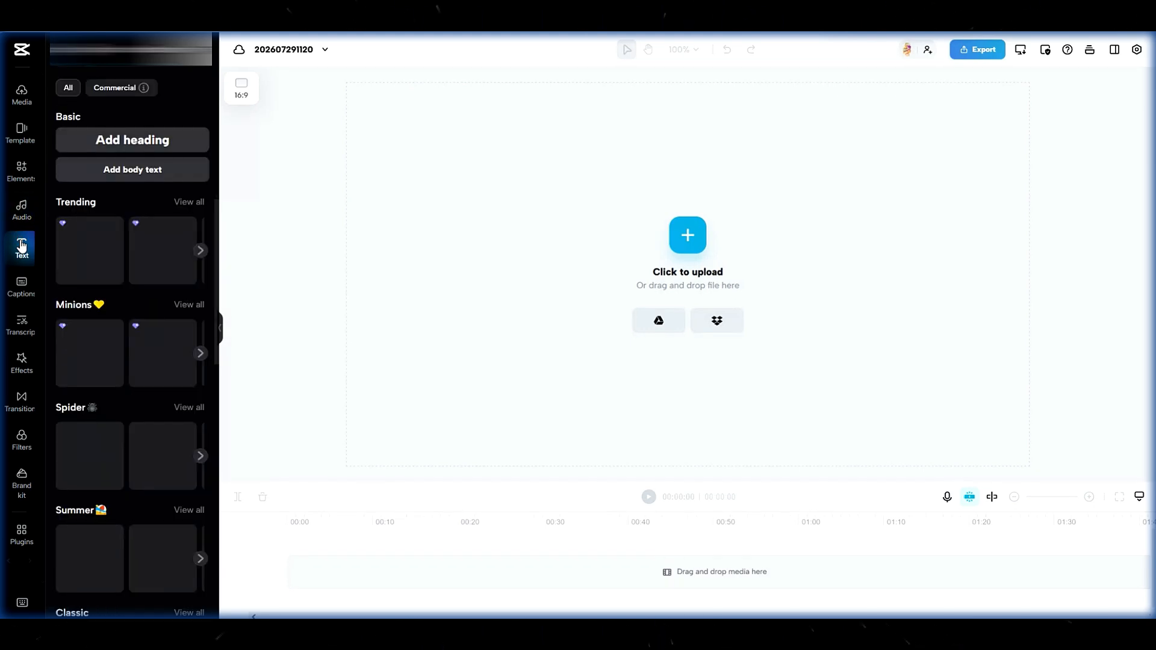
click(18, 290)
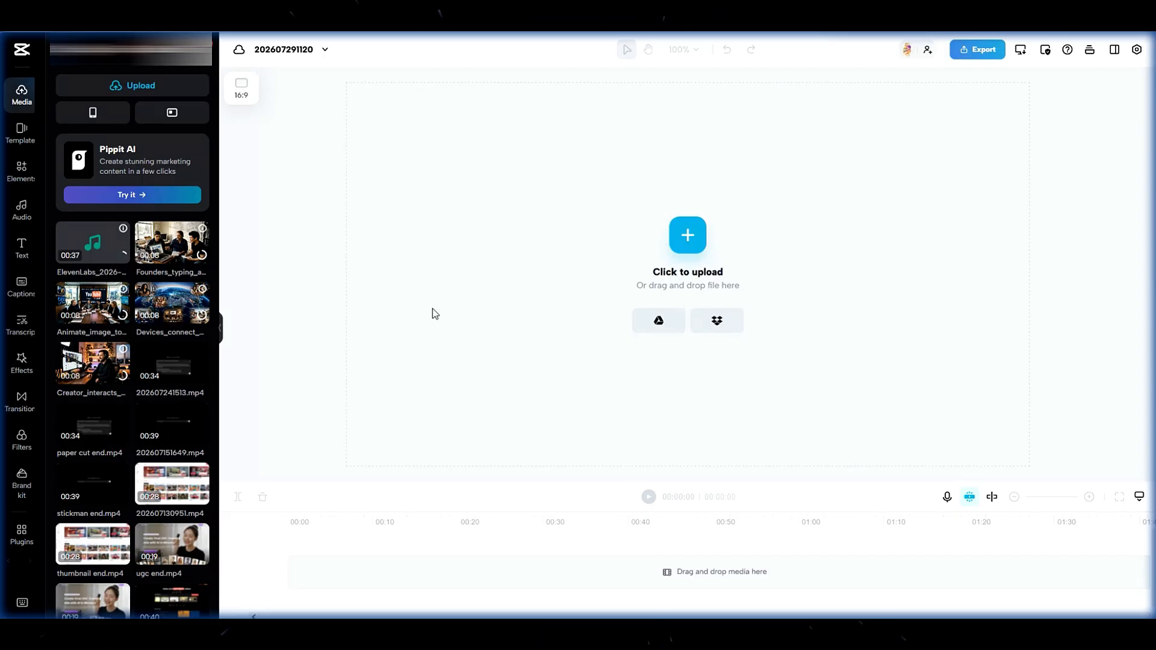
- Place the ElevenLabs voiceover on the timeline and line up the founders, Animate_image, Devices_connect and Creator_interacts clips above it in that order
drag(92, 242, 301, 599)
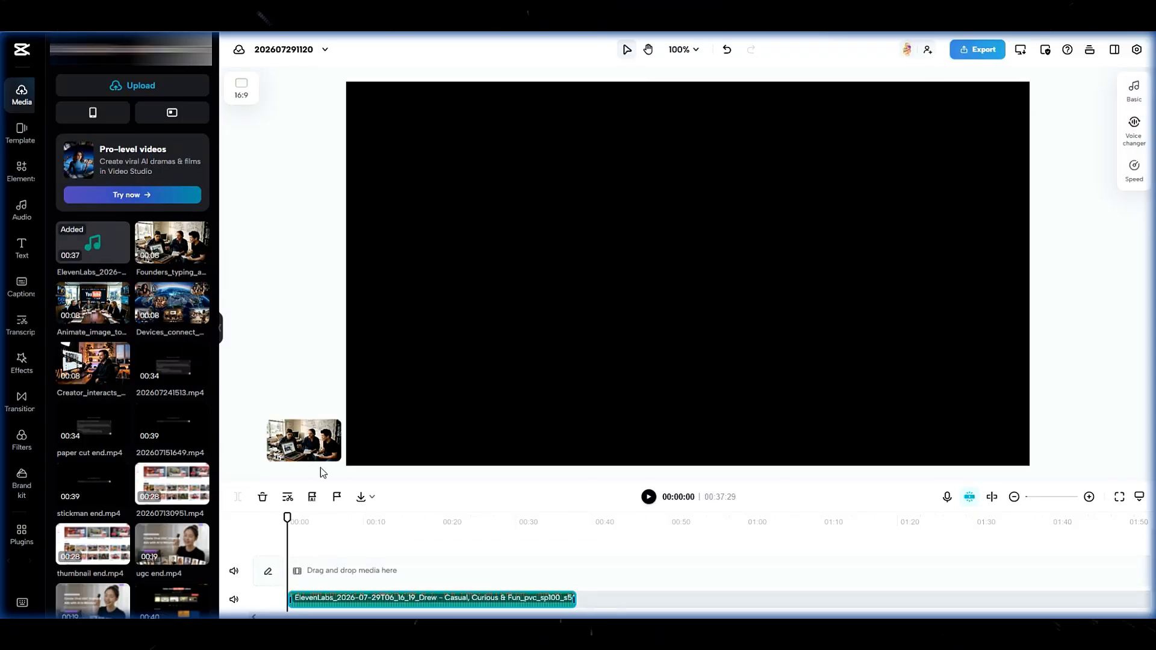
drag(320, 467, 307, 569)
drag(92, 303, 380, 570)
drag(172, 304, 439, 570)
drag(93, 363, 512, 569)
- Play the assembled timeline from the start and shorten the voiceover to match the length of the video clips
drag(408, 518, 288, 517)
click(649, 498)
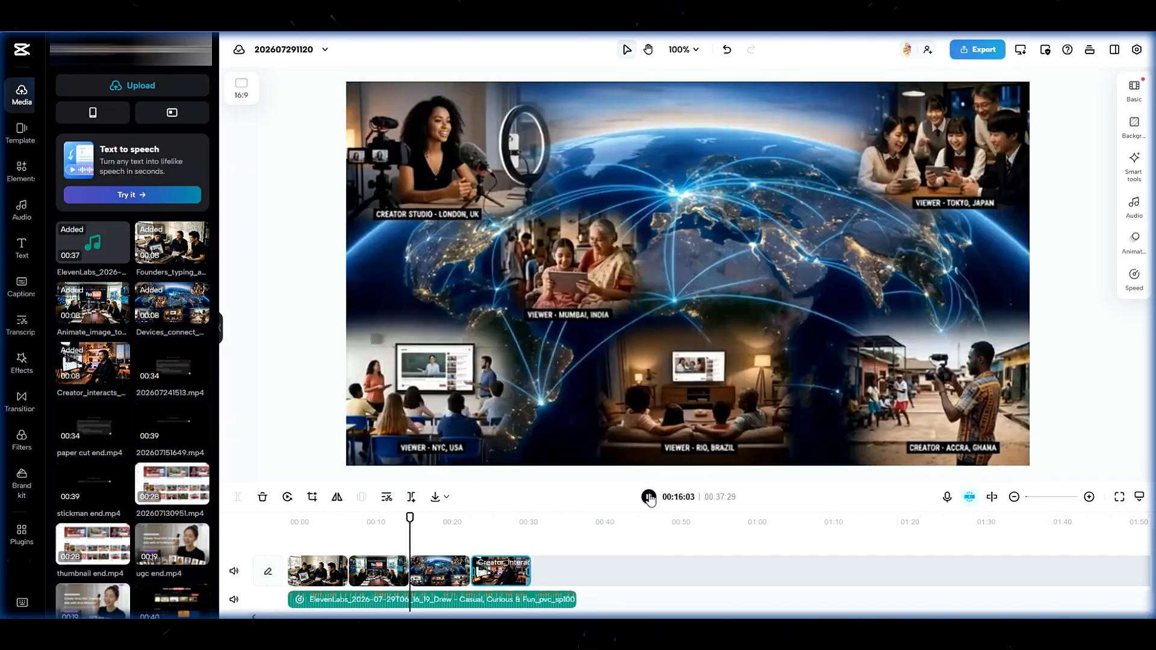
click(509, 574)
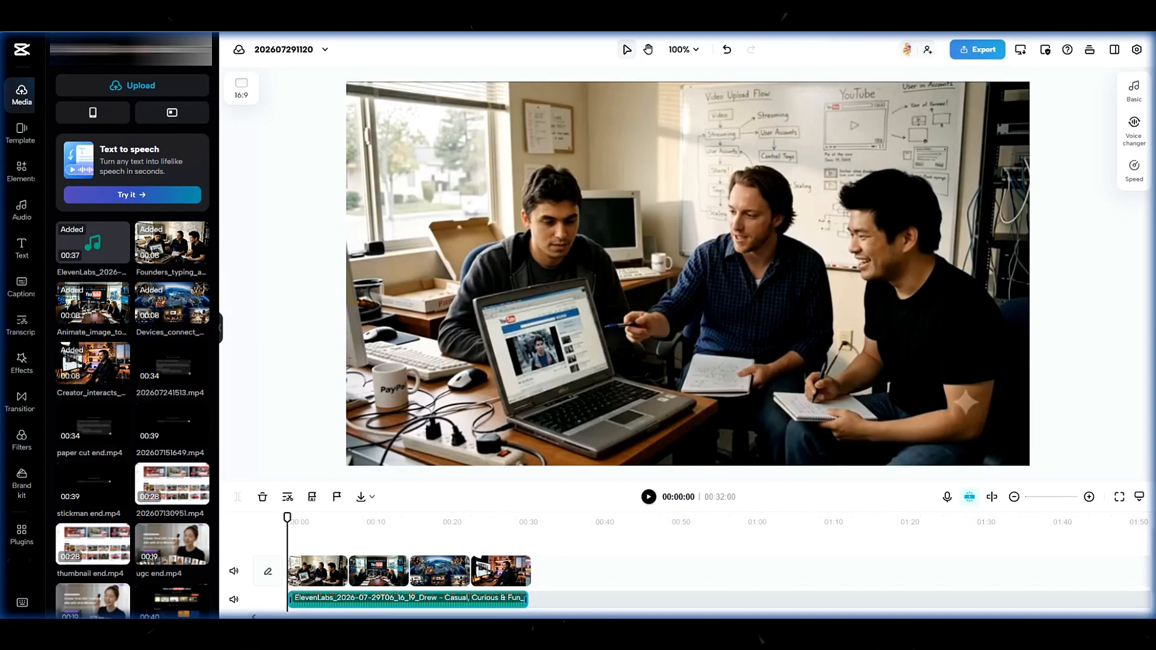
- Add the 3D transition Flip Panels between the first and second clips and play back the cut
click(22, 398)
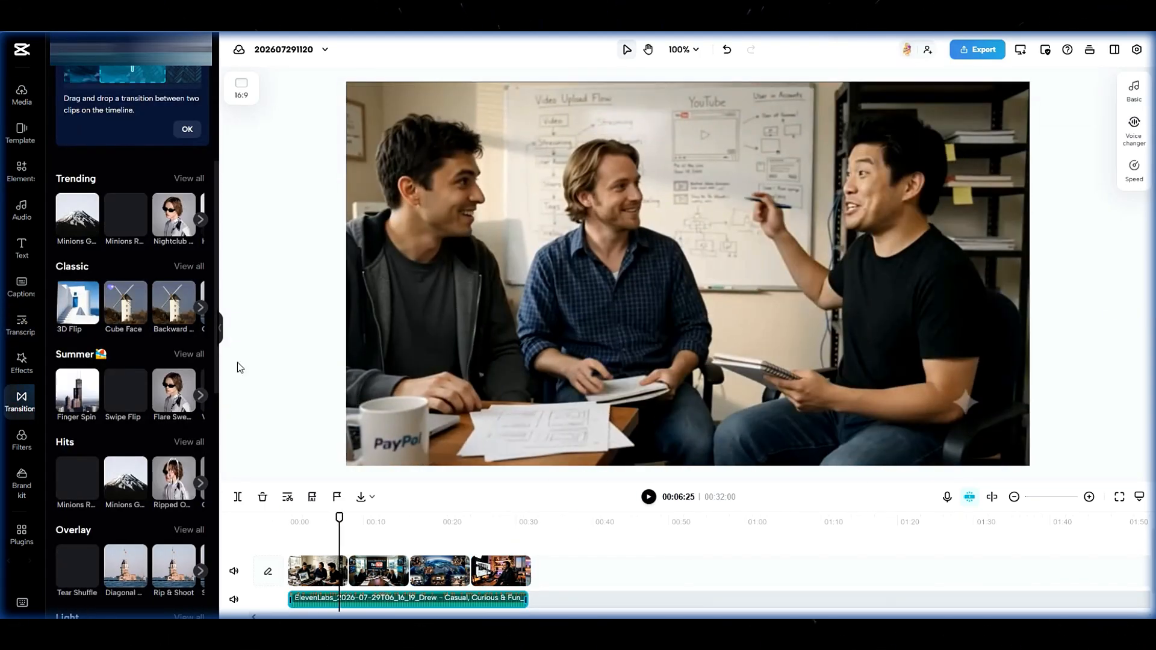
scroll(117, 429, down, 7)
drag(116, 429, 347, 570)
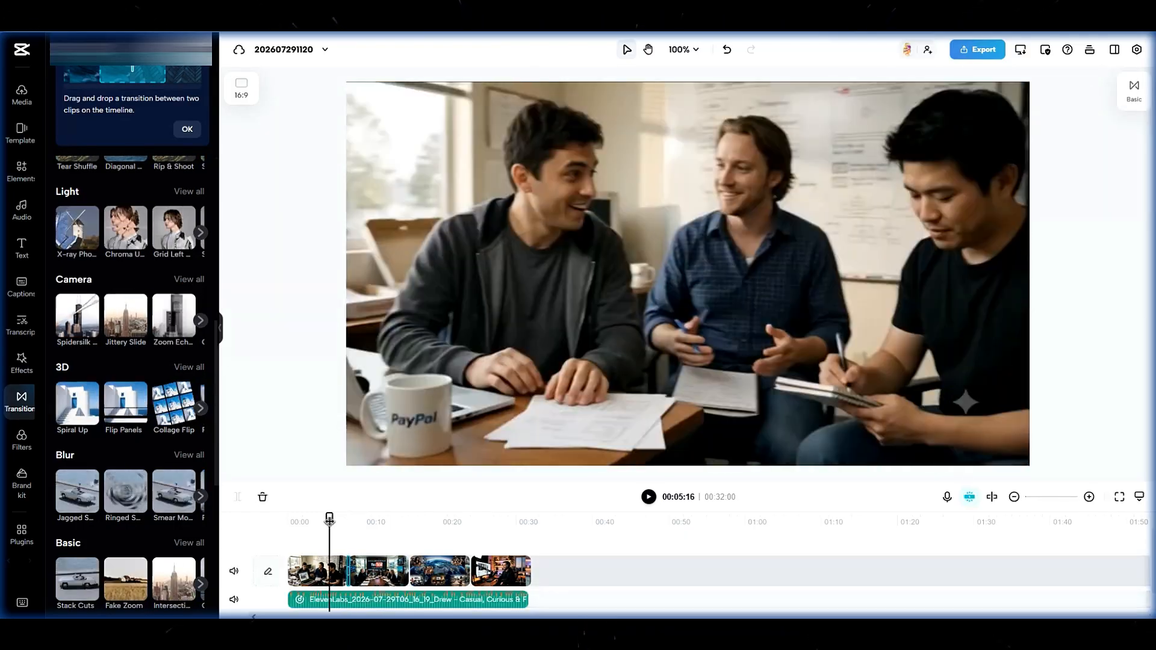
key(space)
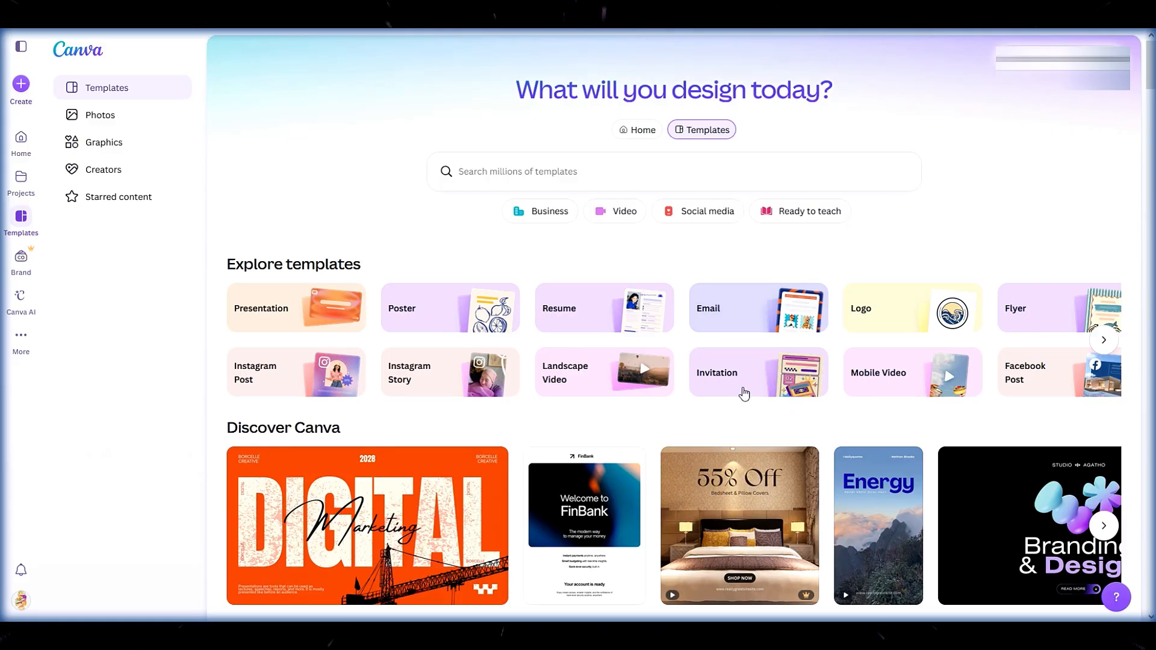
- Switch to Canva, look through the templates page, and create a blank YouTube Thumbnail design
scroll(744, 393, down, 15)
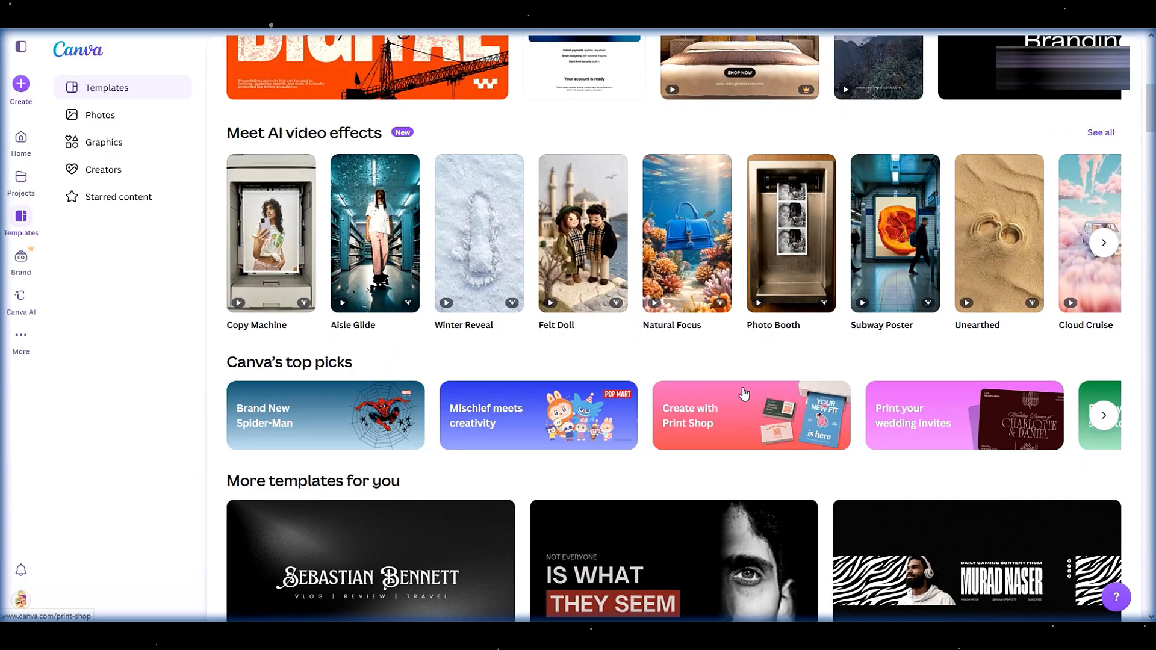
scroll(742, 389, down, 3)
scroll(742, 389, up, 20)
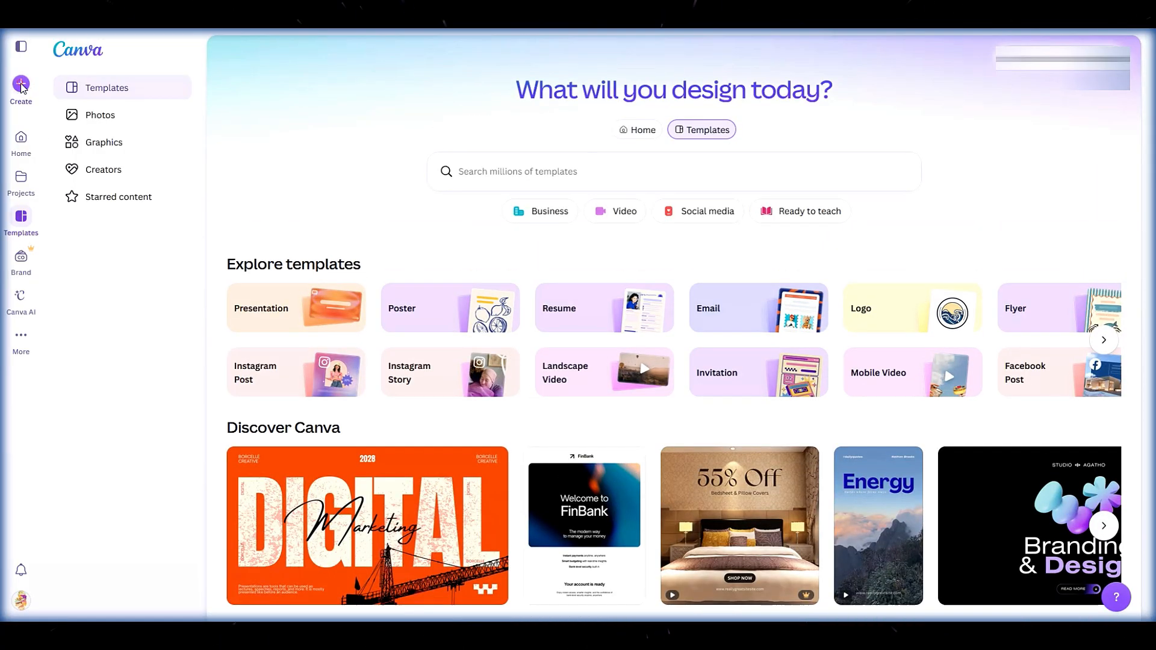
click(22, 87)
click(410, 321)
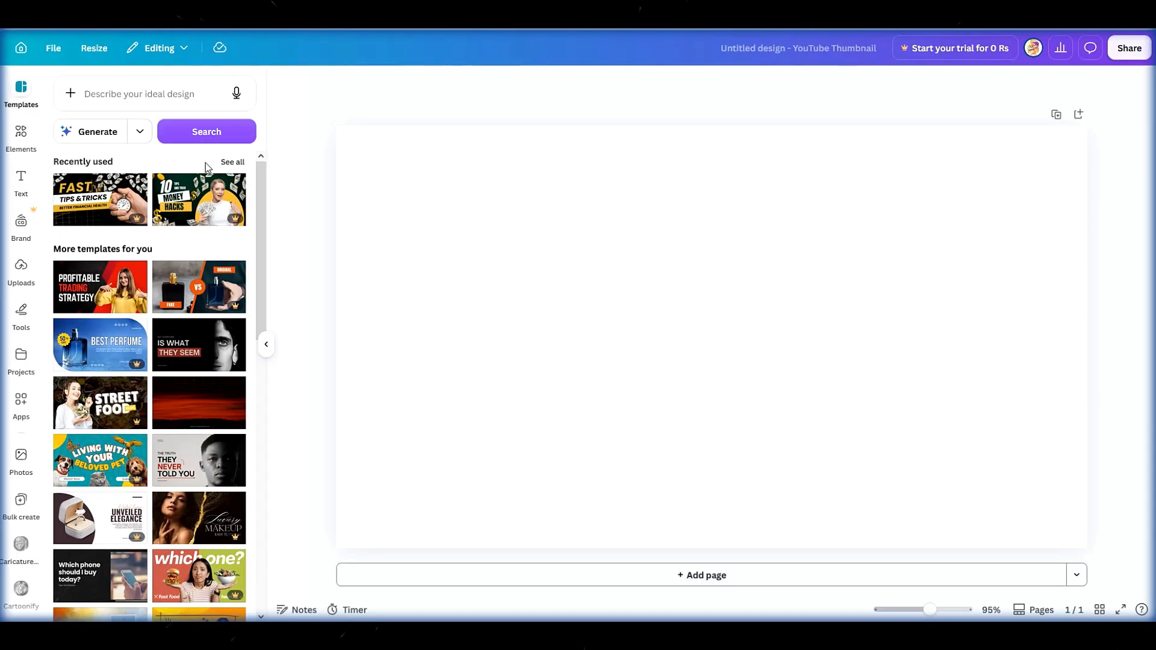
- Look through the template, element and text options, and enlarge the black-and-red background image to fill the thumbnail page
scroll(211, 181, down, 6)
click(21, 138)
click(23, 184)
drag(560, 277, 1084, 507)
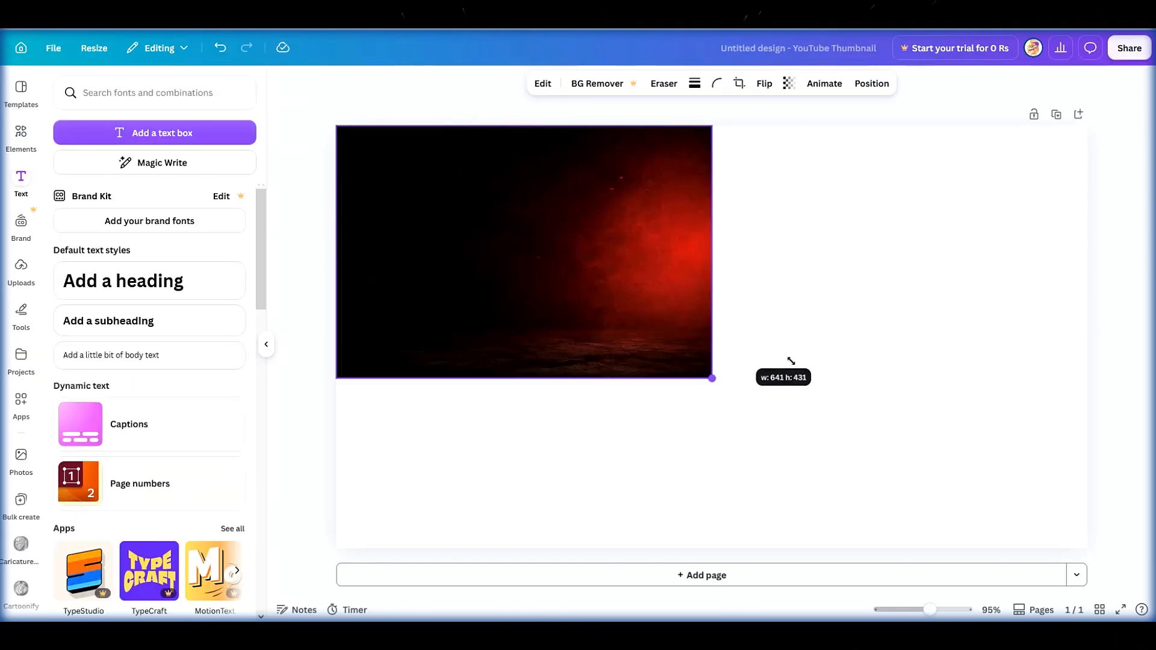
drag(765, 522, 764, 436)
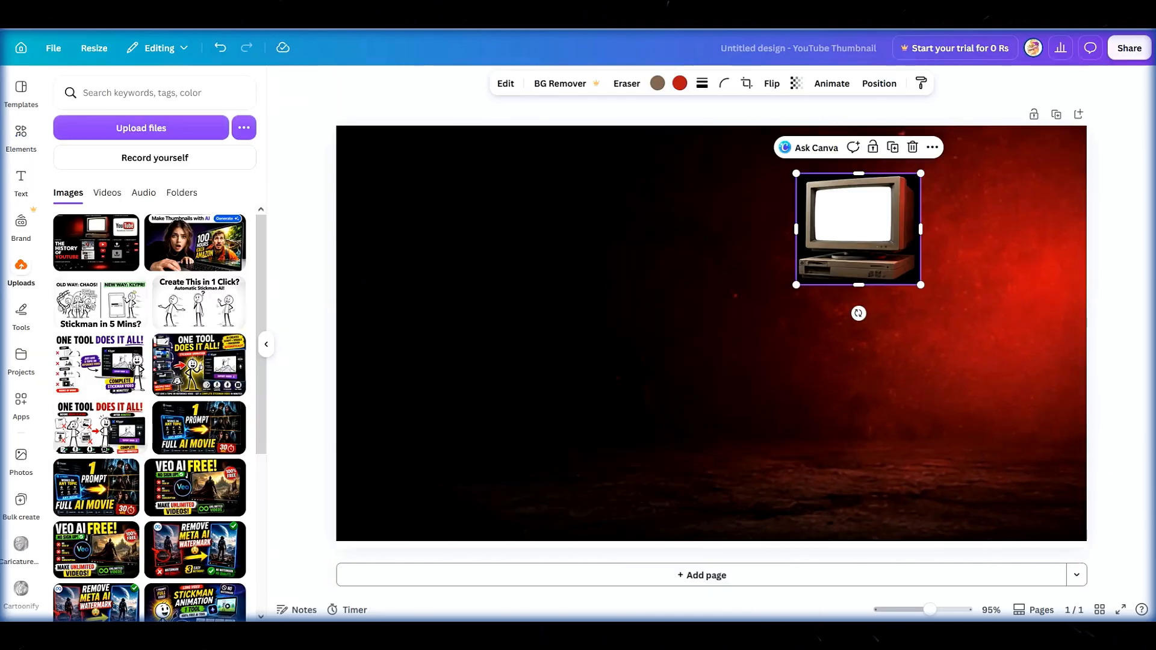
- Search the elements for "vintage computer", browse the graphics and photos, and enlarge the YouTube computer image to cover the whole thumbnail
click(30, 136)
click(124, 96)
text(vinatge computer)
key(Return)
click(97, 198)
click(141, 198)
scroll(151, 391, down, 10)
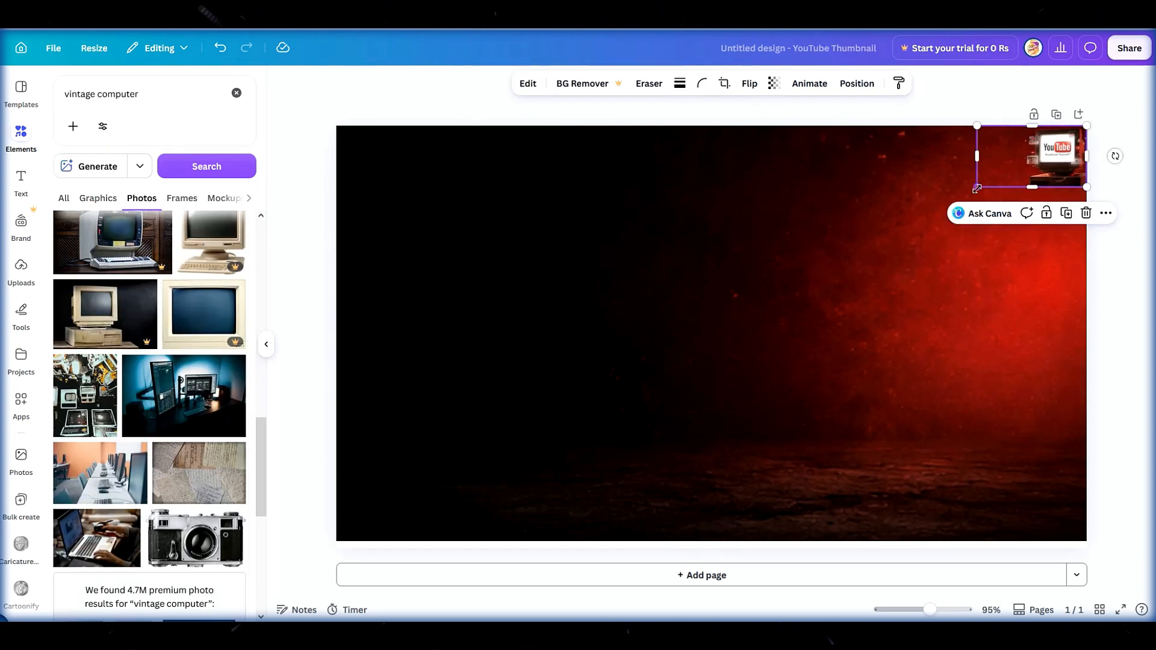
drag(974, 186, 336, 541)
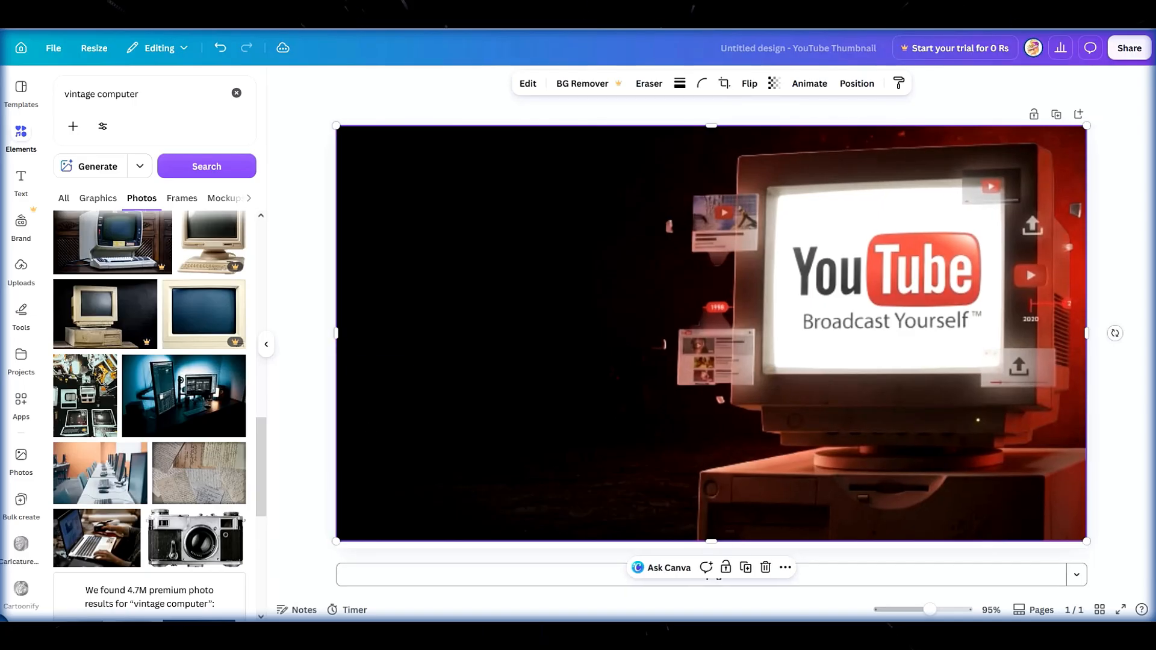
- Add a heading in the empty upper-left area of the thumbnail, reading "the history" in white text
click(20, 178)
click(144, 275)
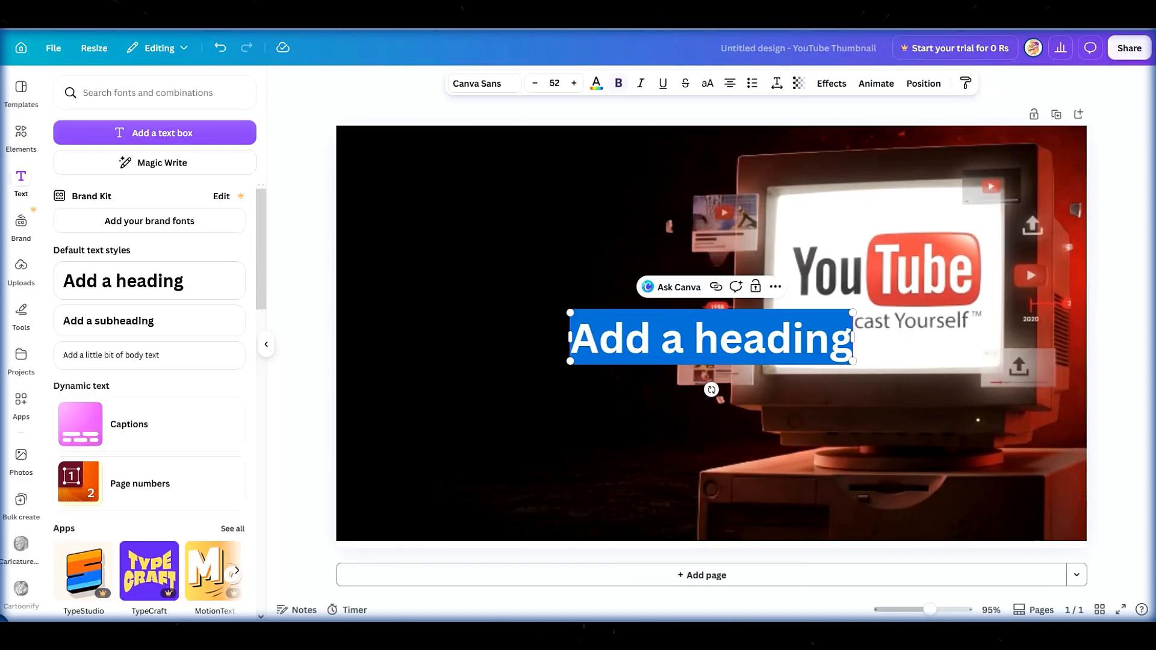
drag(730, 341, 519, 182)
double_click(519, 182)
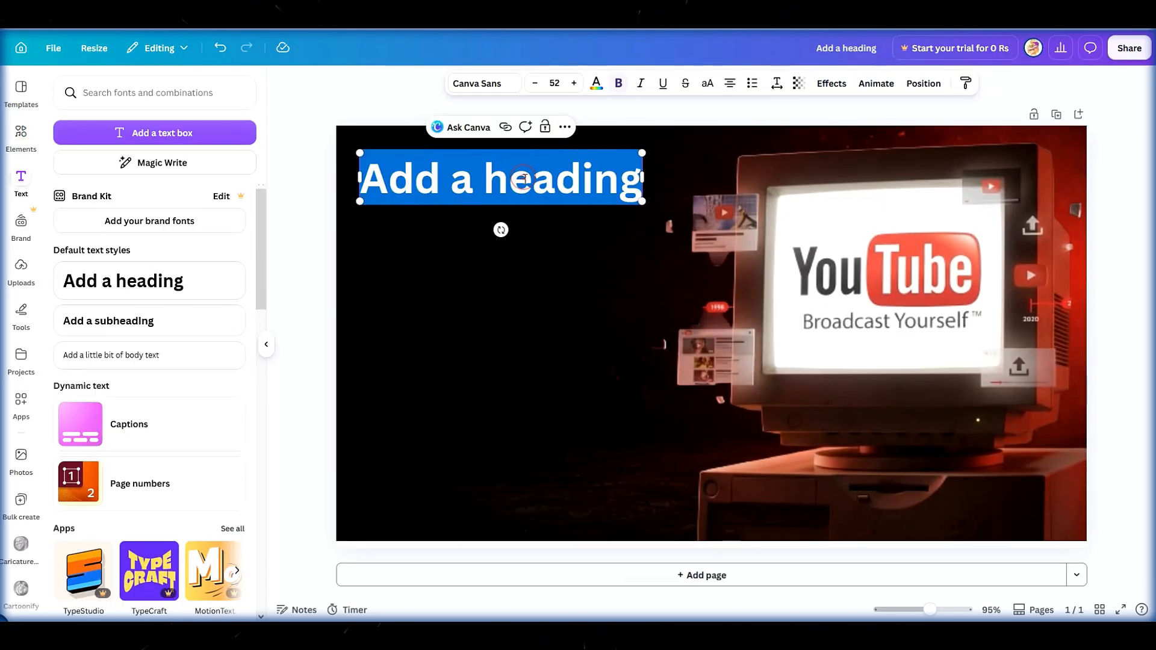
key(BackSpace)
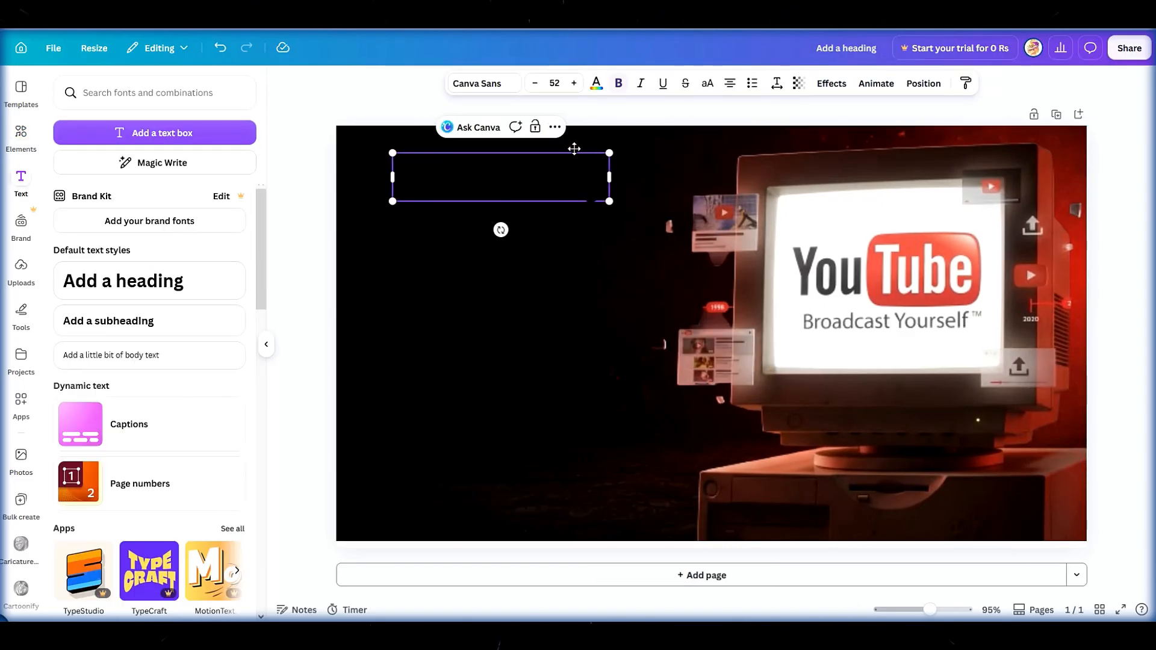
click(596, 83)
click(122, 366)
click(426, 186)
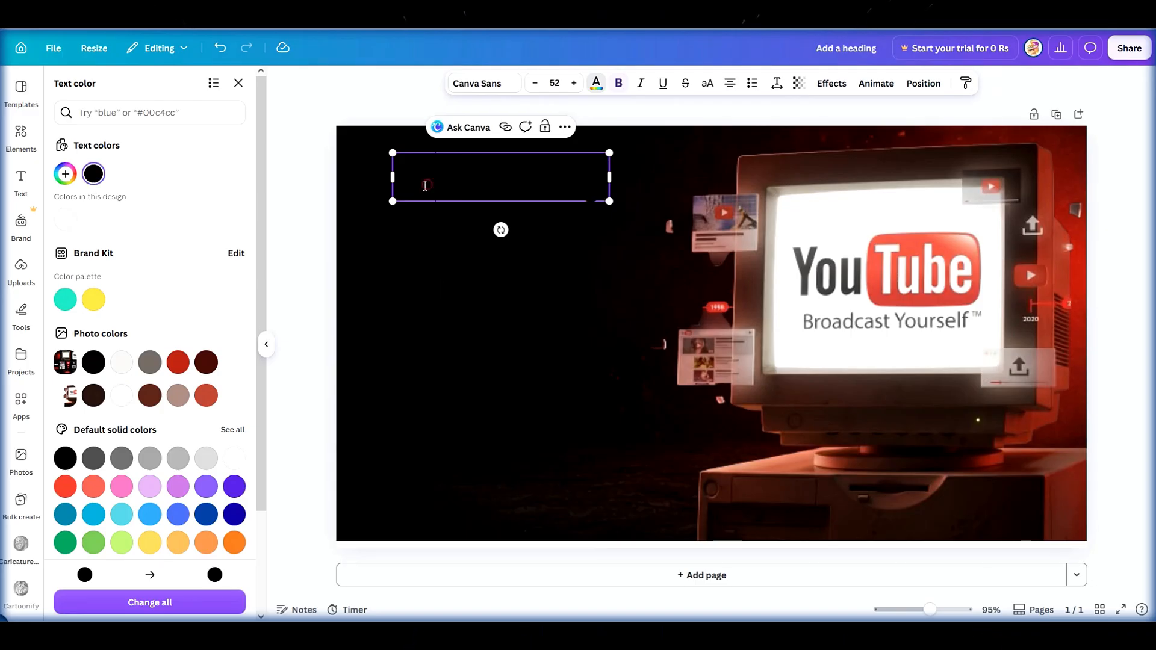
triple_click(426, 186)
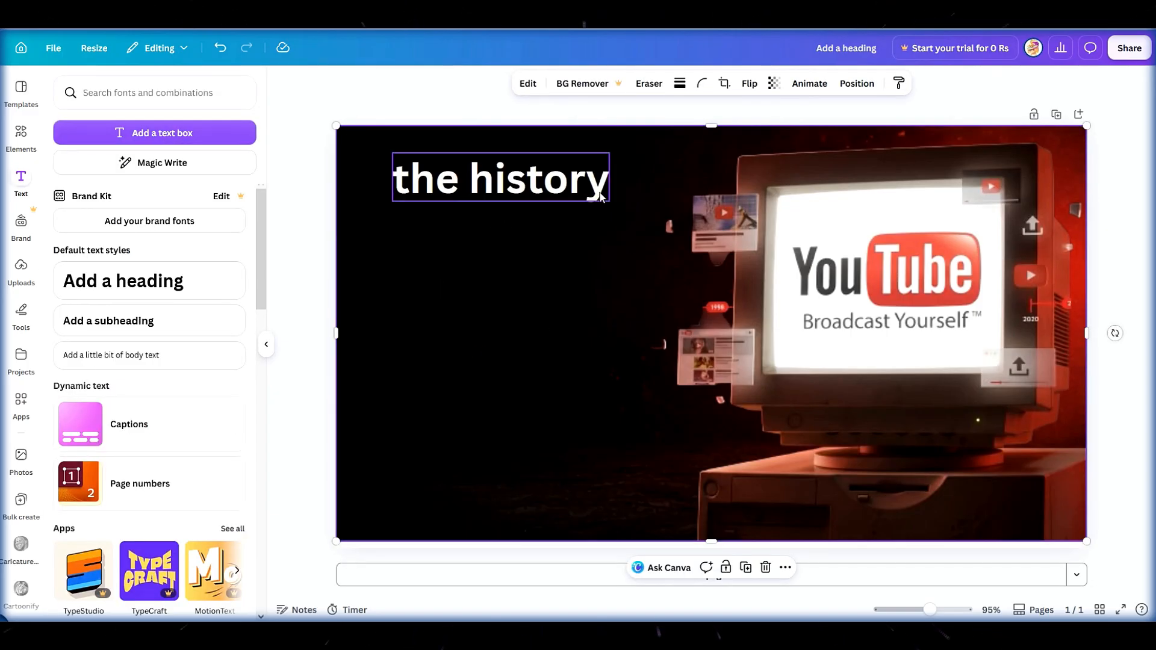
- Replace the heading text with the capitalized words THE, HISTORY and OF on separate lines
click(421, 180)
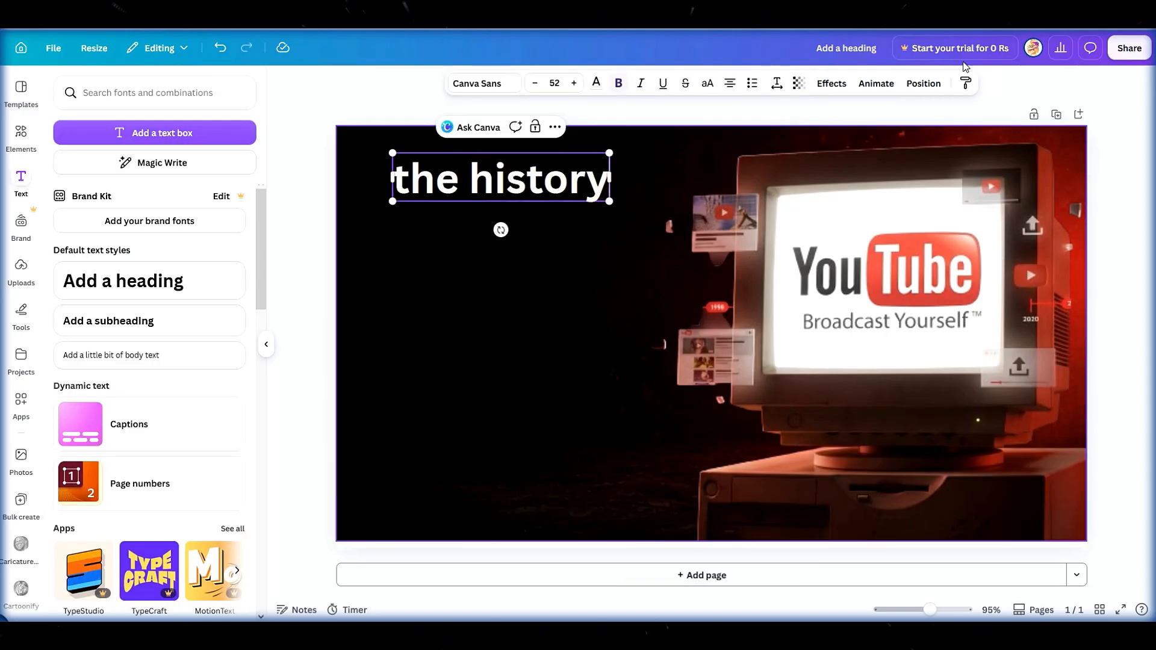
triple_click(421, 179)
text(THE)
key(Return)
text(HI)
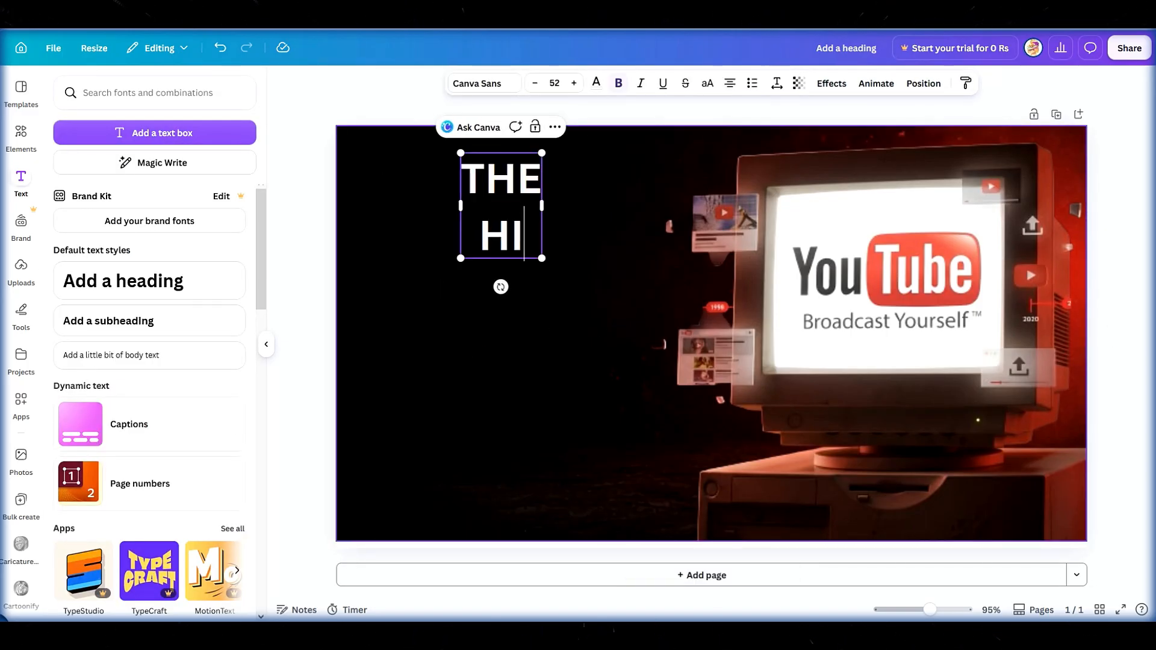
text(STORY)
key(Return)
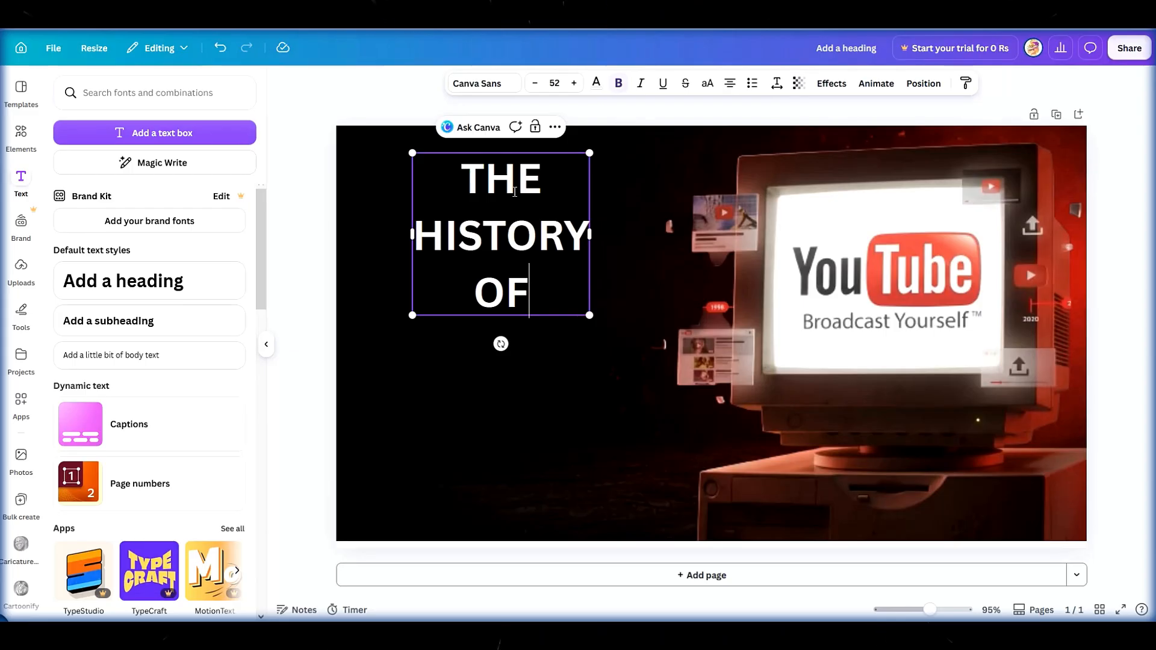
- Cut the heading down to the single word THE, enlarge its text and adjust its text box
drag(536, 295, 414, 235)
key(BackSpace)
click(397, 238)
click(498, 183)
click(620, 84)
click(574, 84)
drag(550, 211, 675, 212)
drag(549, 219, 405, 218)
key(BackSpace)
click(476, 232)
click(443, 178)
click(454, 120)
- Place a second text line below THE and make it read HISTORY
drag(452, 190, 508, 265)
double_click(433, 256)
text(HISTORY)
key(ctrl+z)
double_click(442, 260)
- Add further text lines below HISTORY and change the third line to OF
right_click(688, 388)
click(729, 470)
drag(419, 277, 446, 394)
click(509, 177)
double_click(493, 298)
text(OF)
click(470, 390)
click(412, 300)
click(435, 234)
- Change the fourth line to YOUTUBE, color it red, widen its box and align it beneath OF
double_click(446, 393)
text(YOUTUBE)
double_click(444, 426)
click(178, 361)
click(549, 409)
drag(435, 384, 499, 376)
drag(585, 406, 611, 407)
drag(439, 380, 439, 363)
- Select all the title lines, try the League Spartan font and set them to Archivo Black
key(ctrl+a)
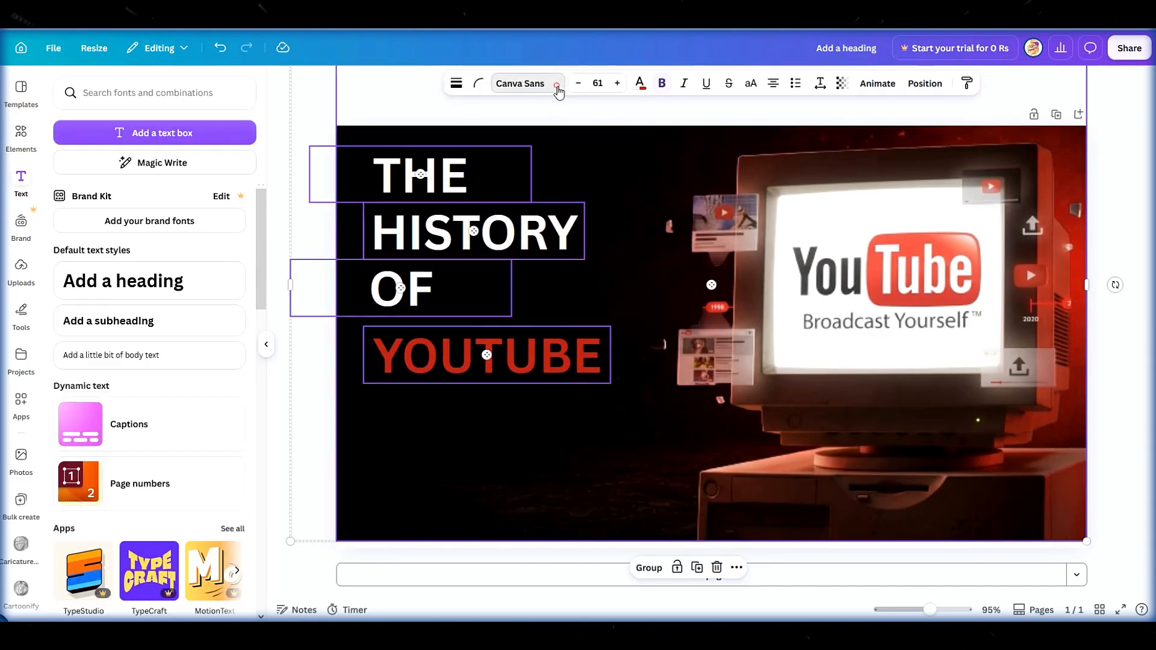
click(518, 83)
click(114, 321)
scroll(106, 485, down, 3)
scroll(108, 499, down, 5)
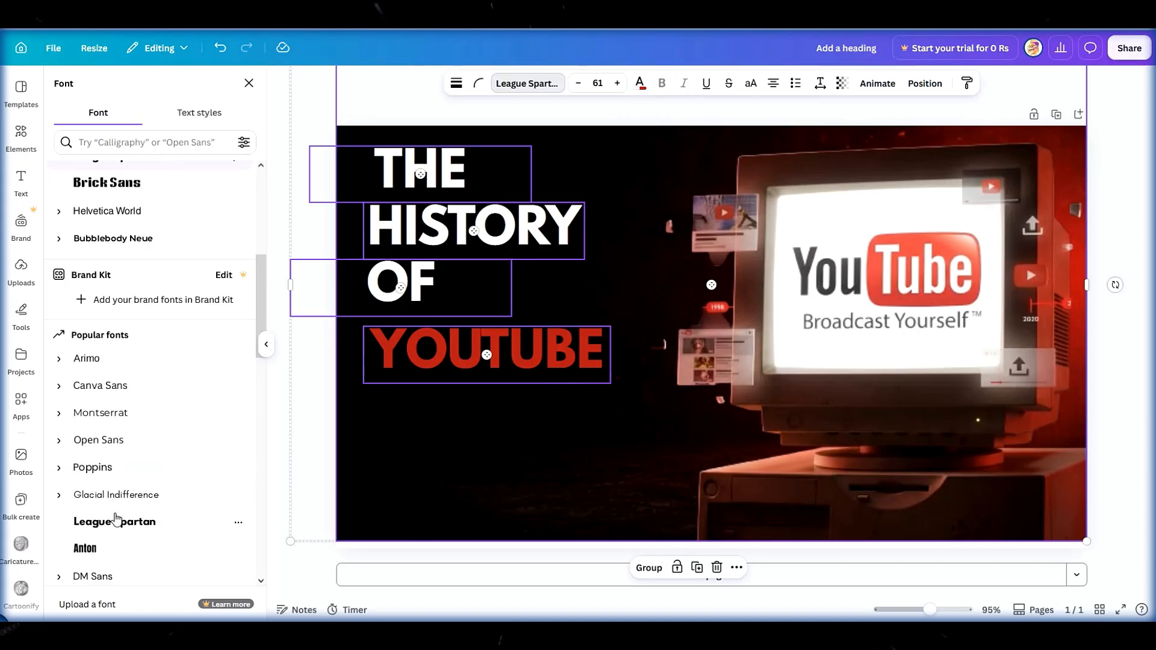
click(114, 483)
click(368, 506)
- Widen the YOUTUBE text box so the word fits on one line, and move YOUTUBE and OF lower
click(467, 284)
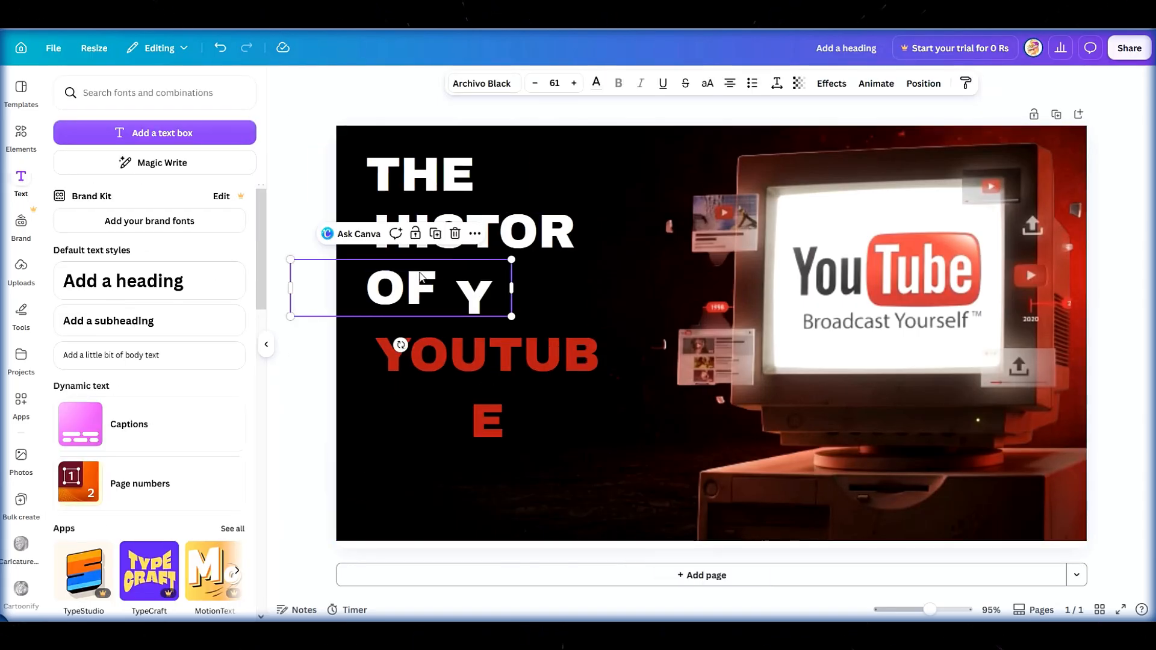
click(470, 425)
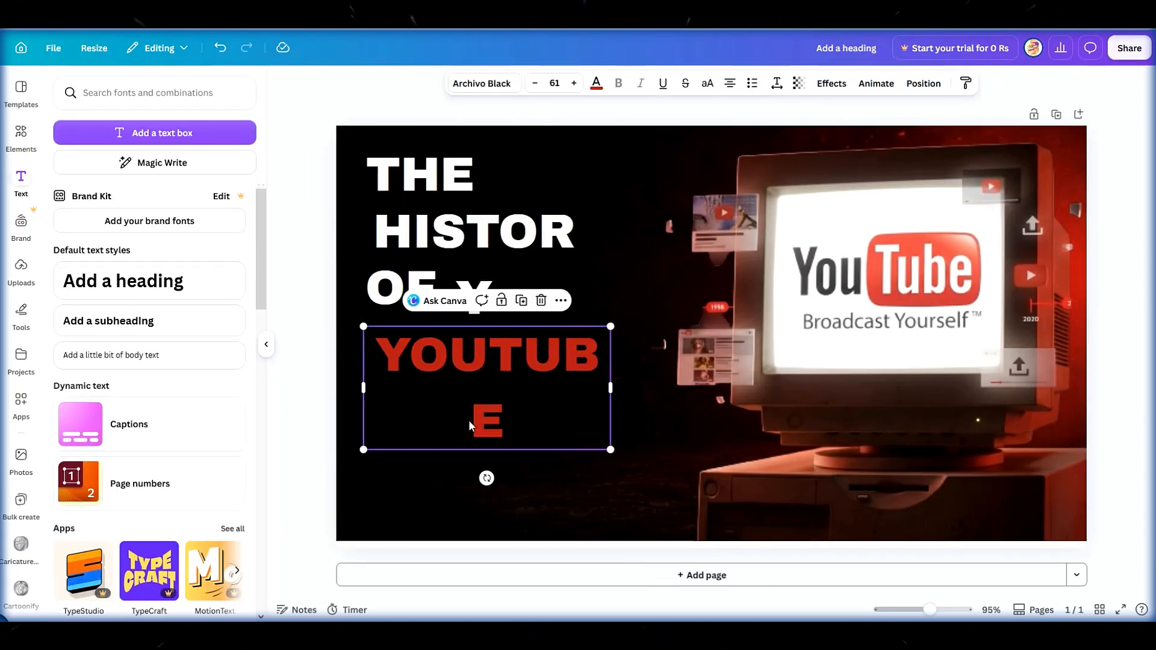
drag(610, 389, 633, 390)
drag(517, 361, 517, 401)
drag(397, 293, 397, 342)
- Widen the HISTORY text box to fit one line and even out the vertical spacing of HISTORY, OF and YOUTUBE
click(475, 280)
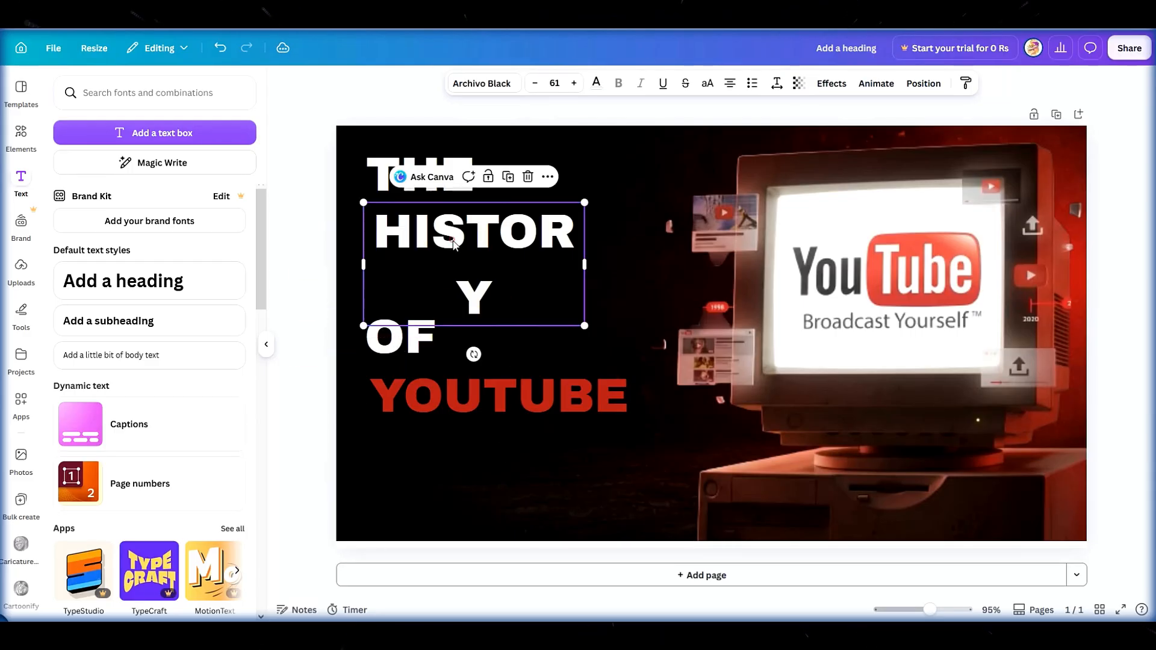
drag(585, 264, 619, 265)
click(565, 292)
drag(497, 236, 497, 248)
drag(416, 341, 421, 310)
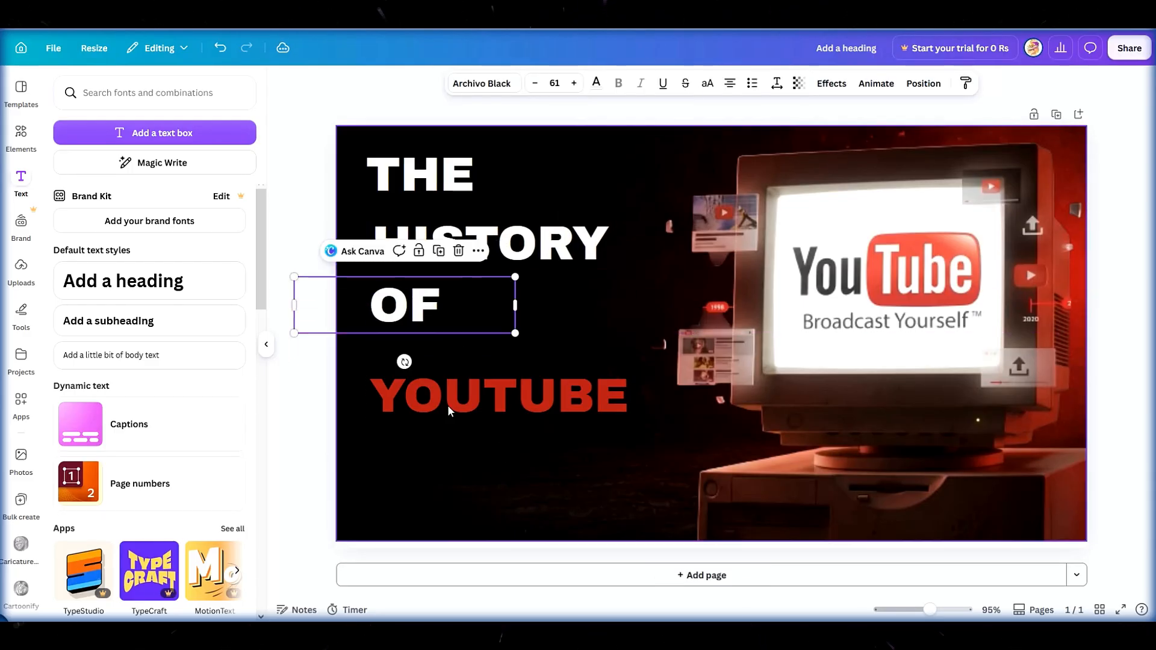
drag(449, 402, 448, 380)
click(437, 474)
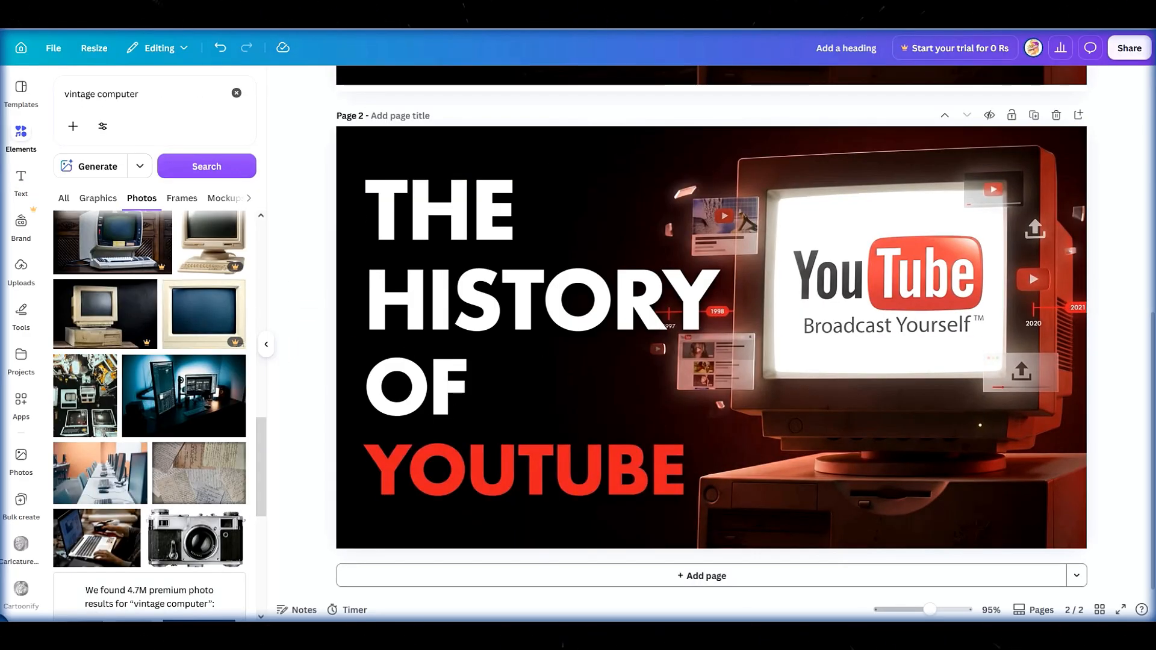
click(1122, 61)
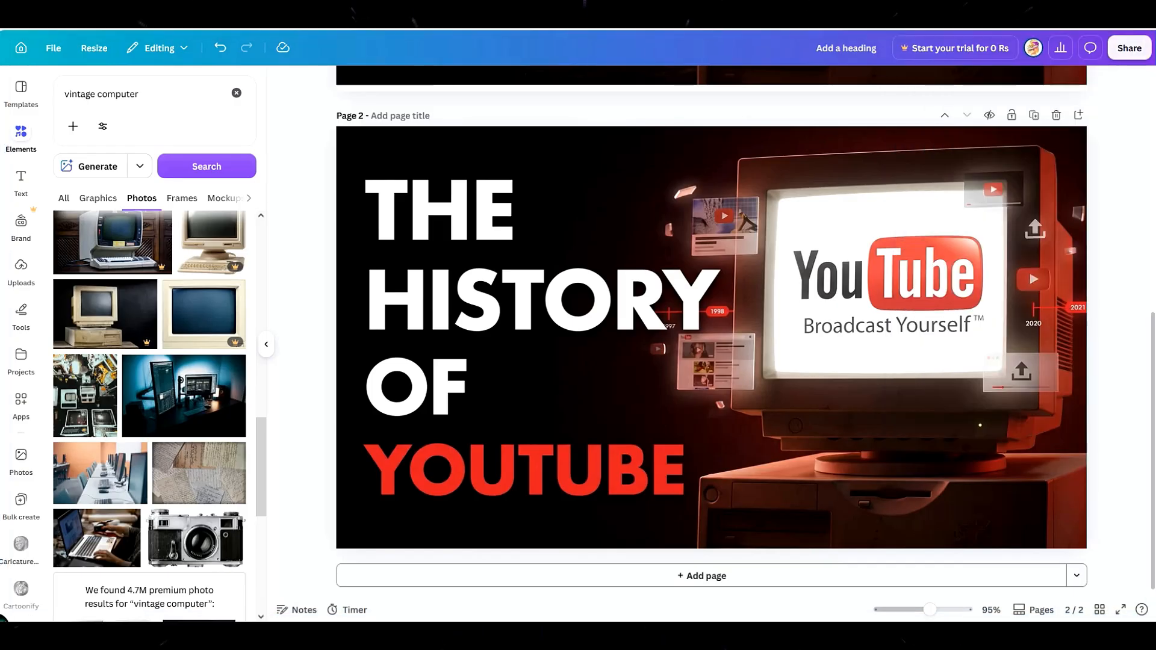